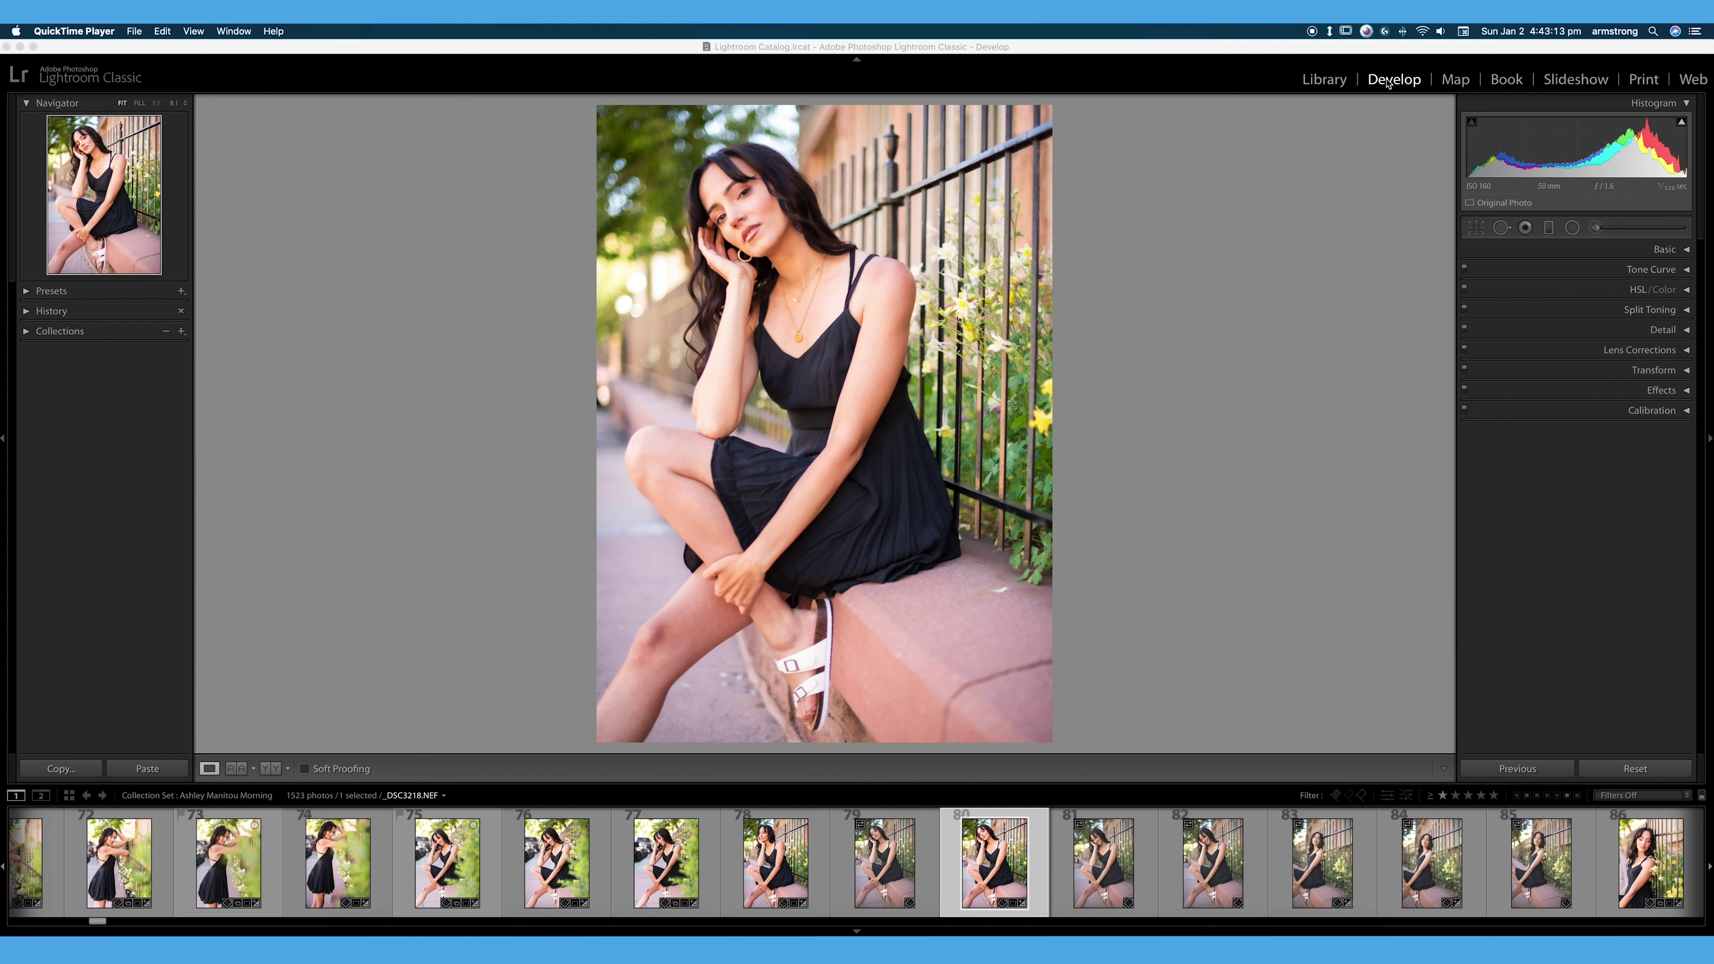
- Compare the Basic tone adjustments with the region controls in Tone Curve, leaving only Tone Curve expanded
click(1687, 251)
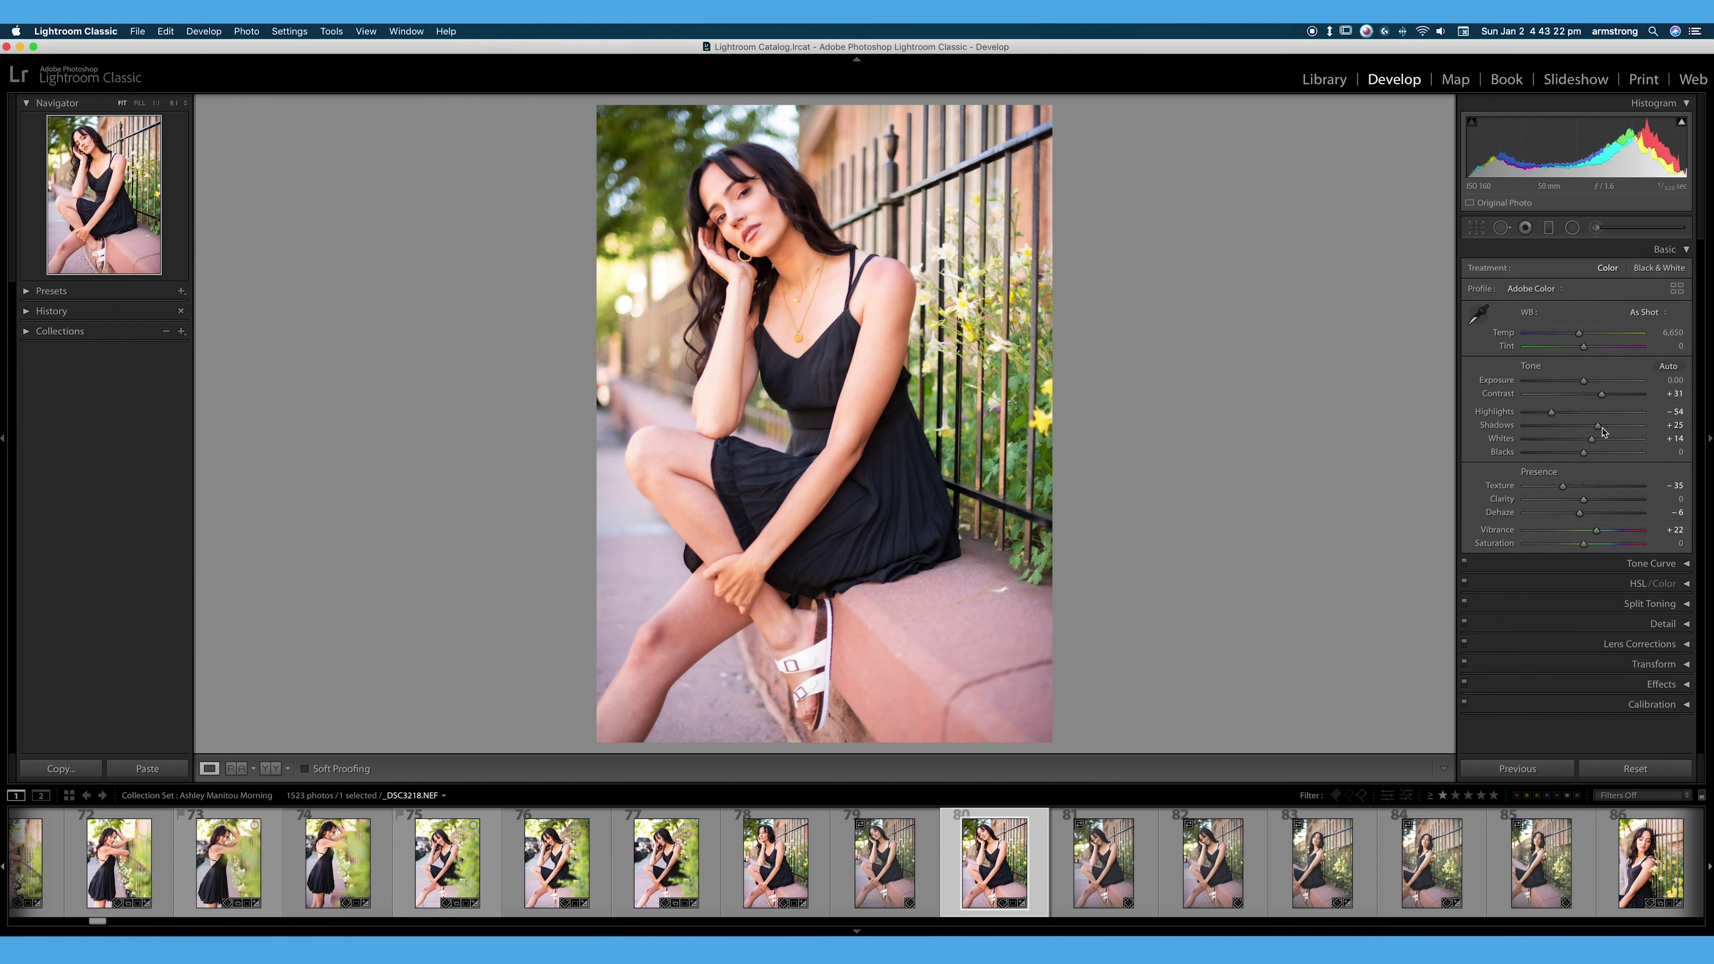
click(1688, 251)
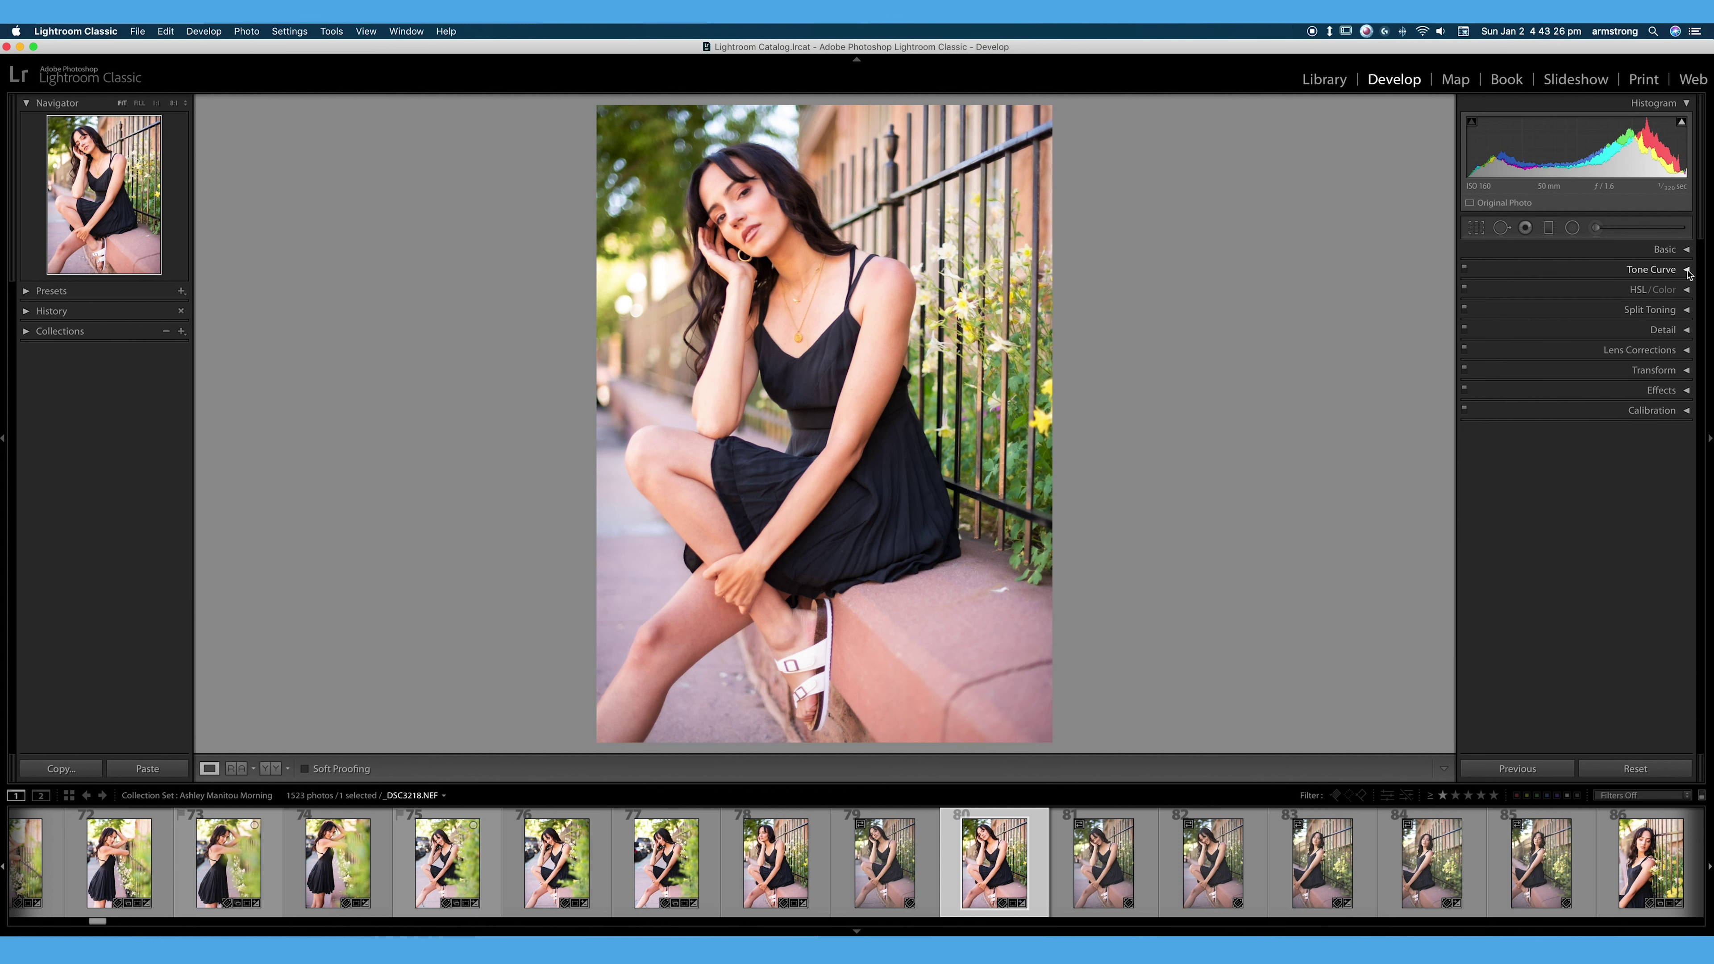
click(1688, 270)
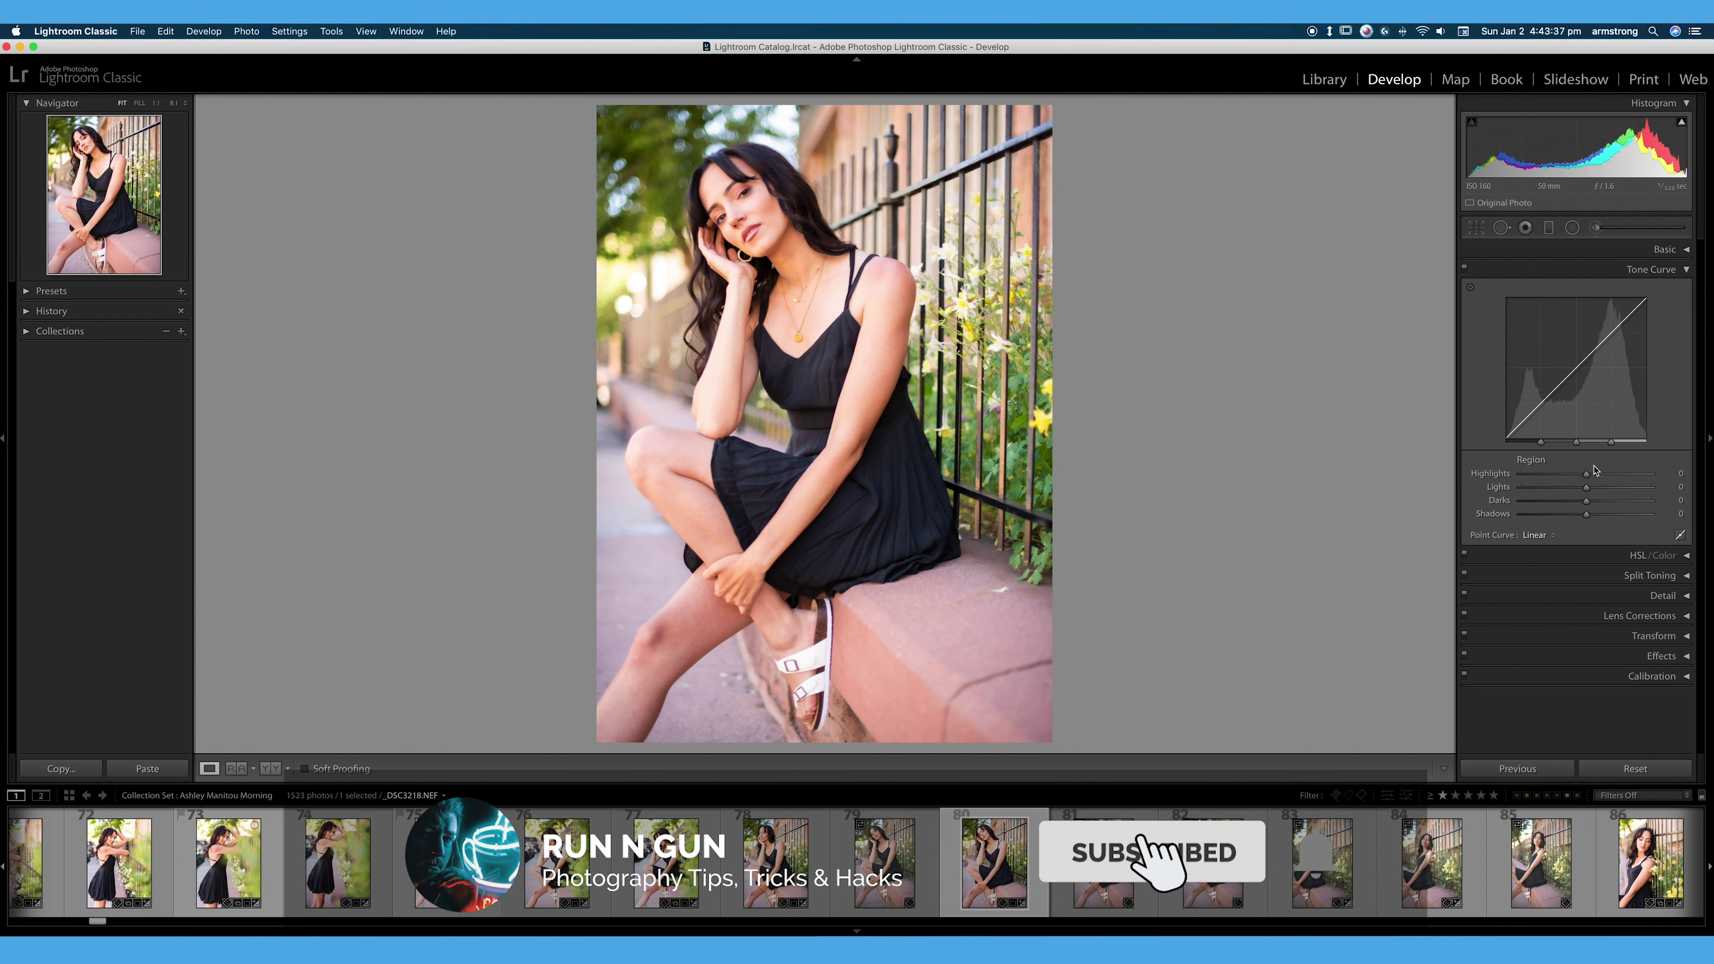
click(1687, 250)
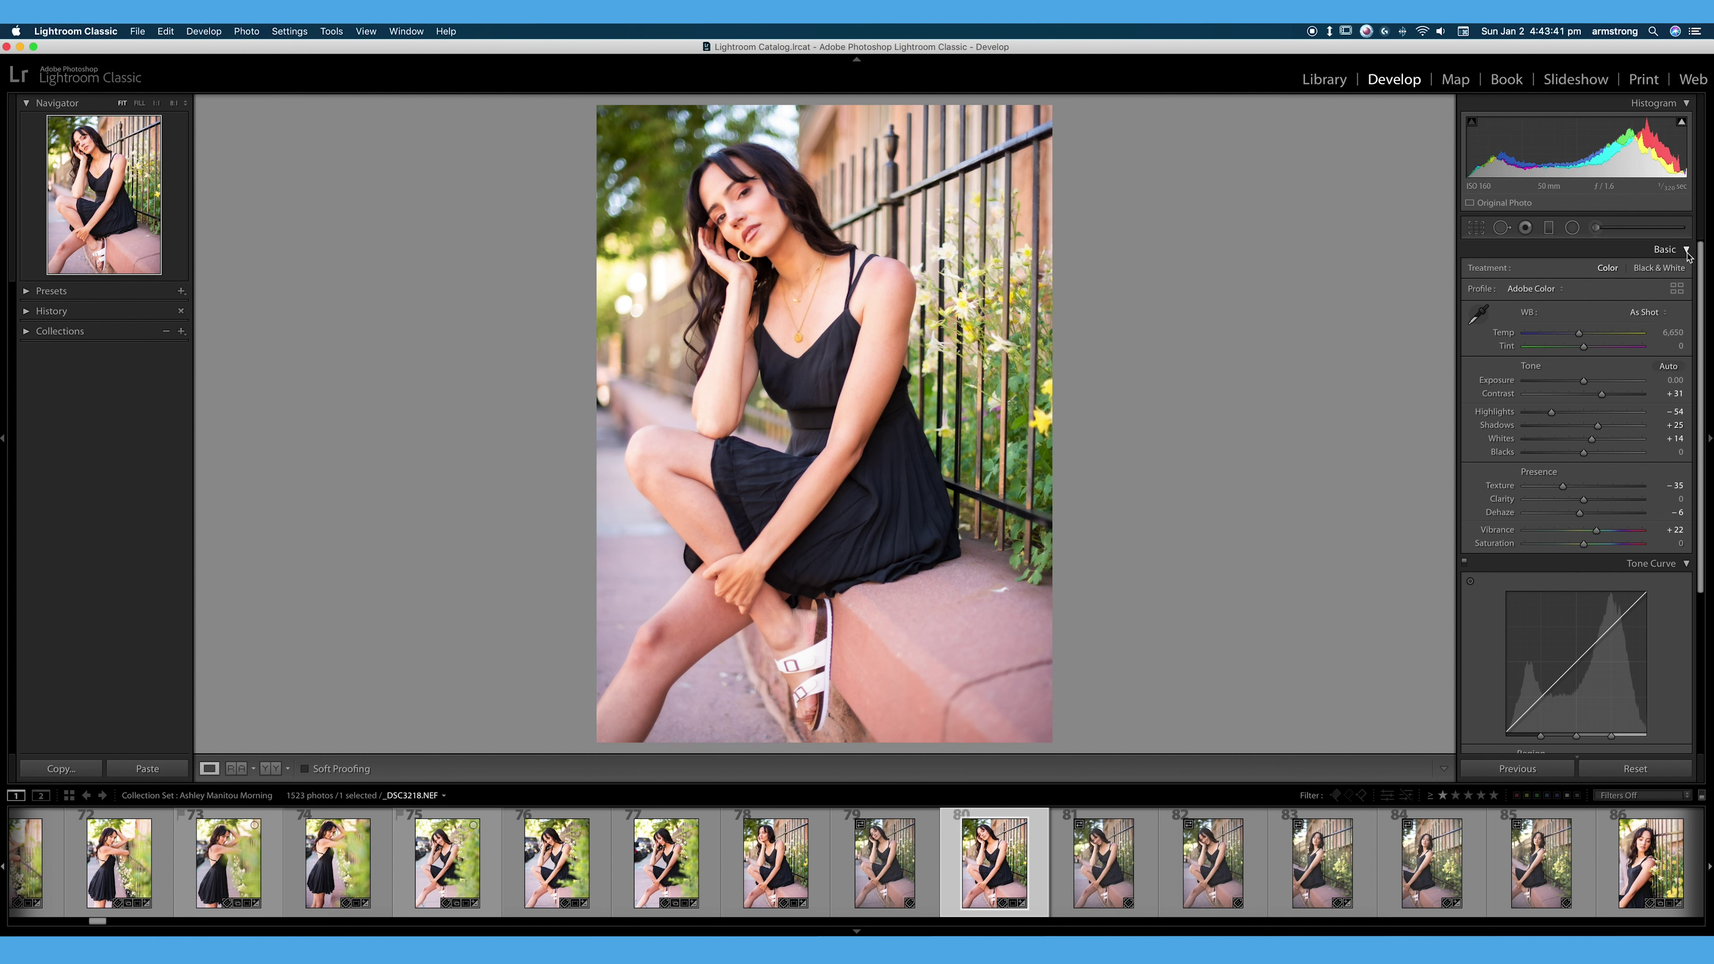
click(1686, 251)
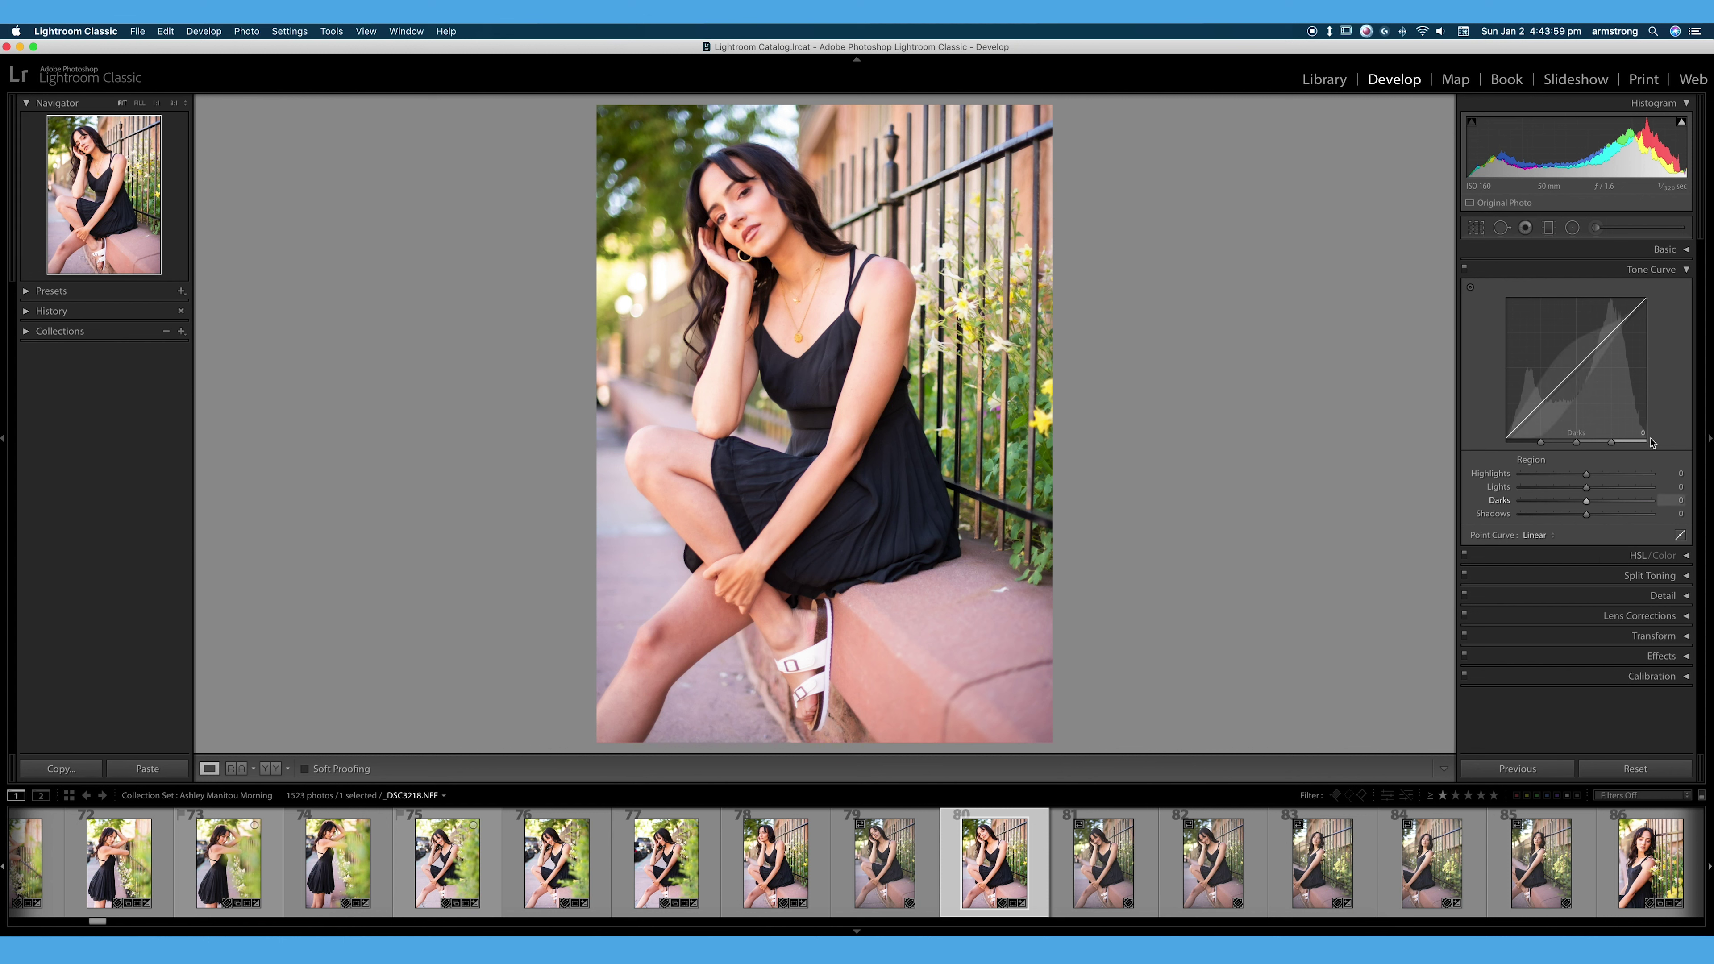
click(1673, 249)
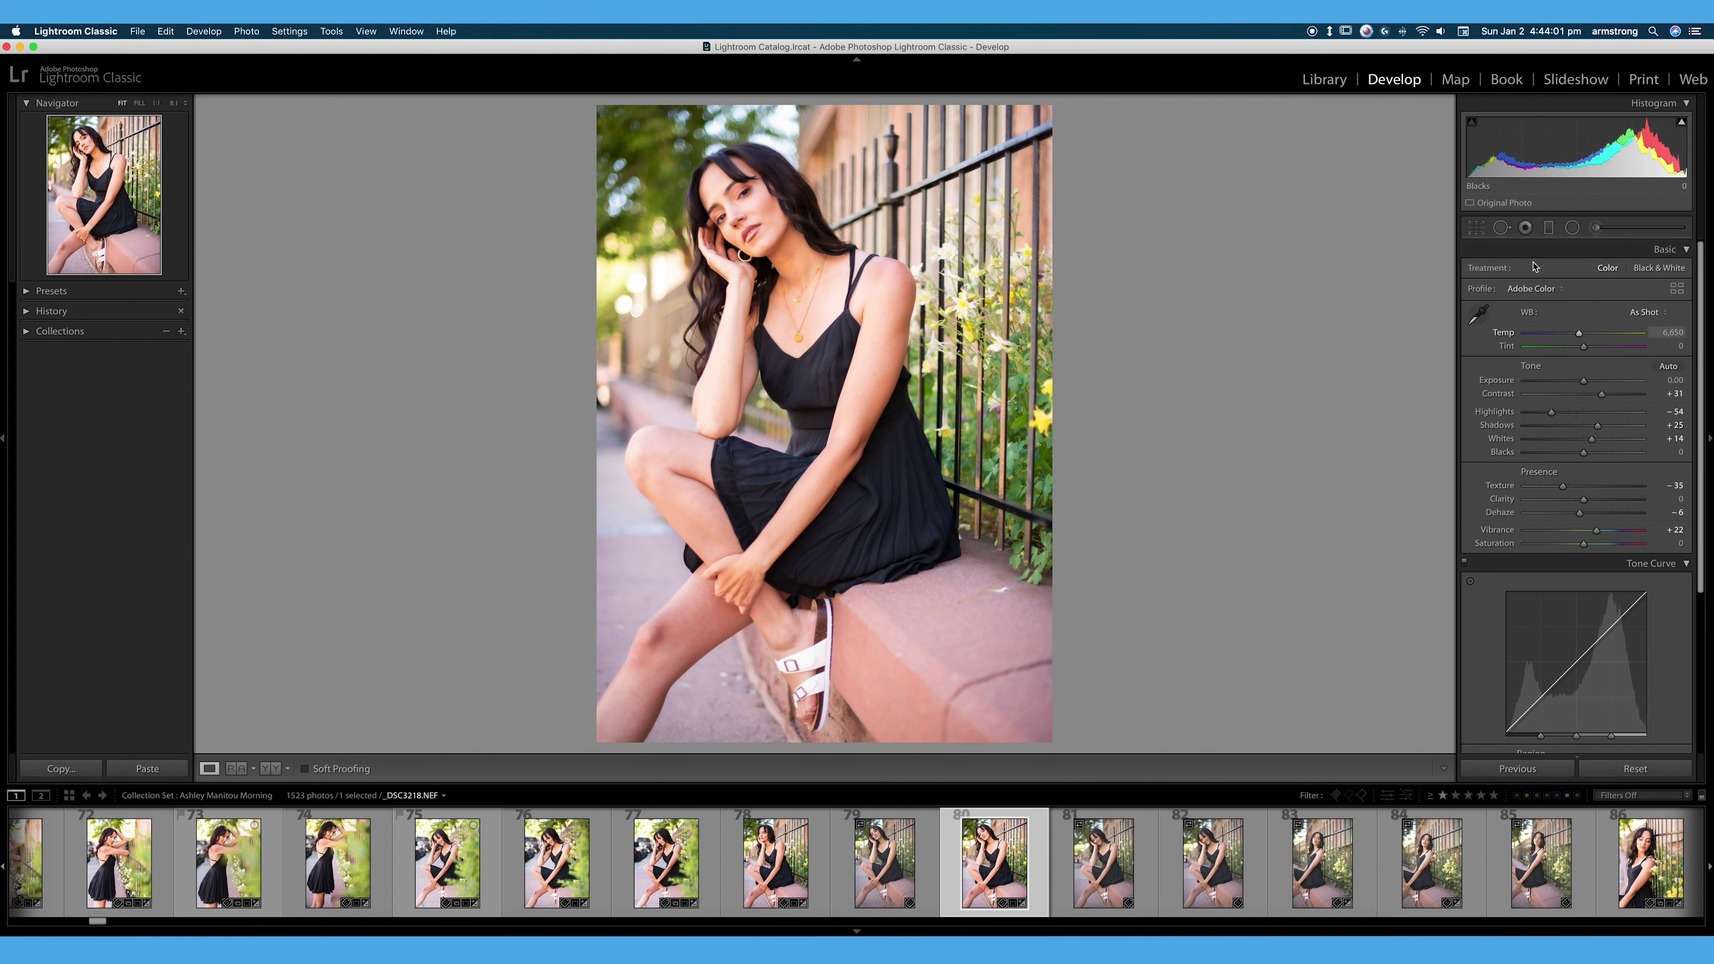
click(1685, 250)
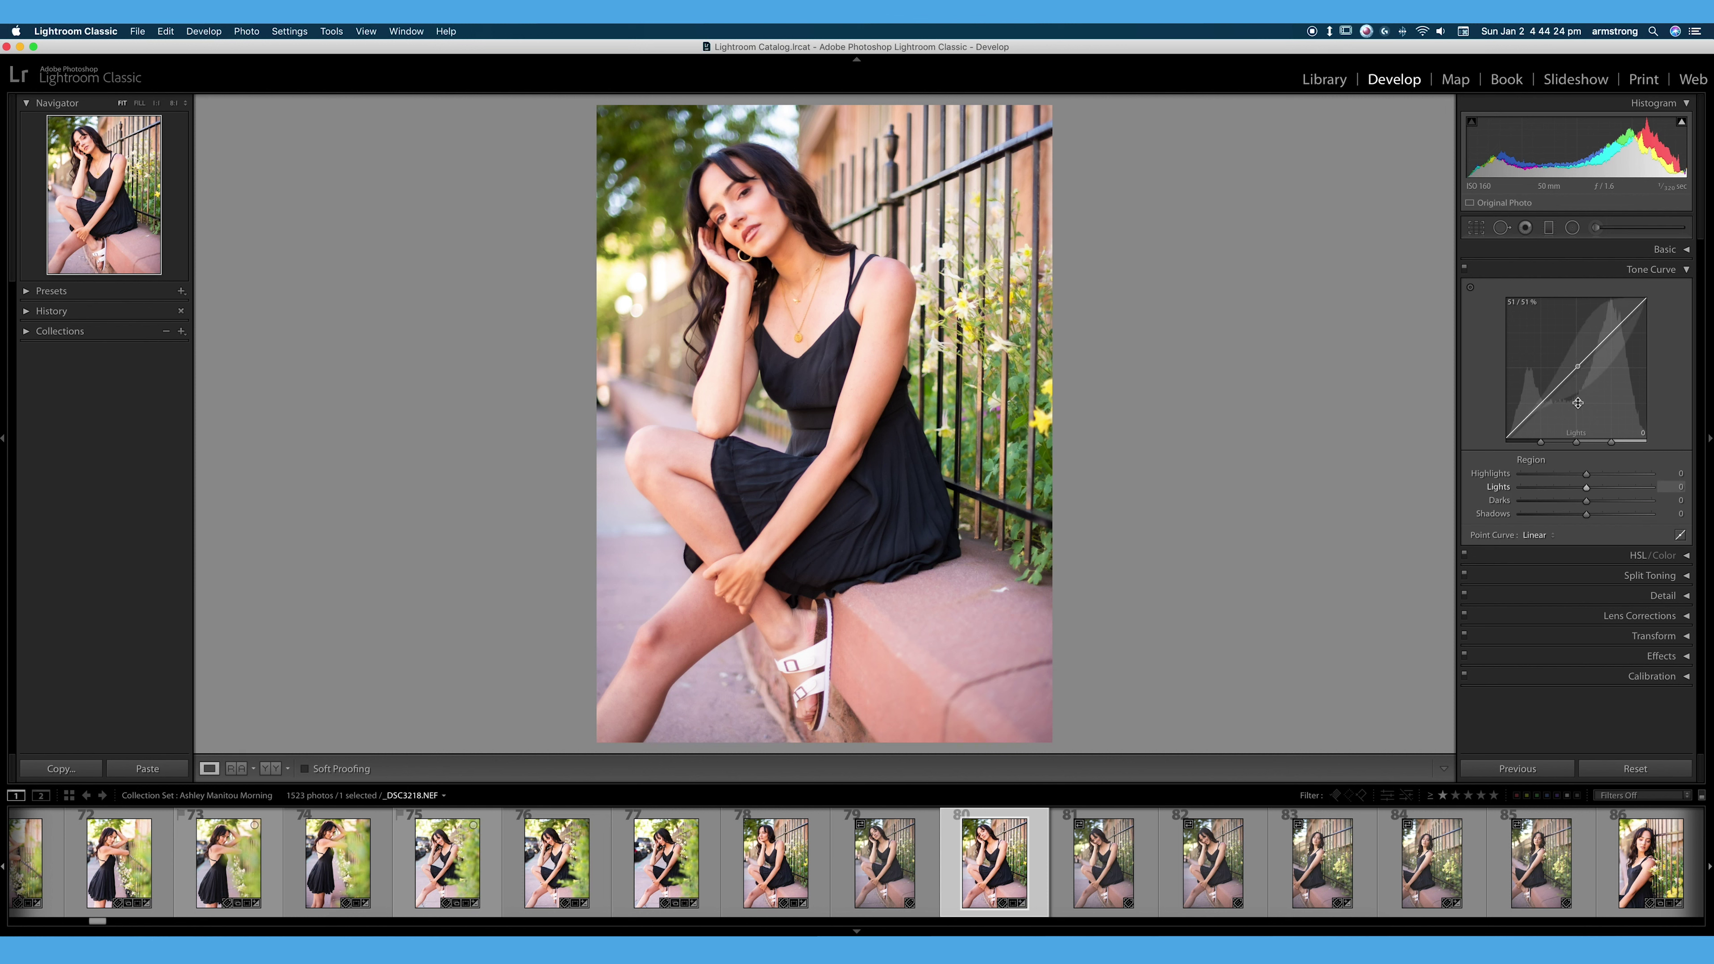
- Bend the RGB point curve with three points, remove the points, and return to the region curve
click(1680, 535)
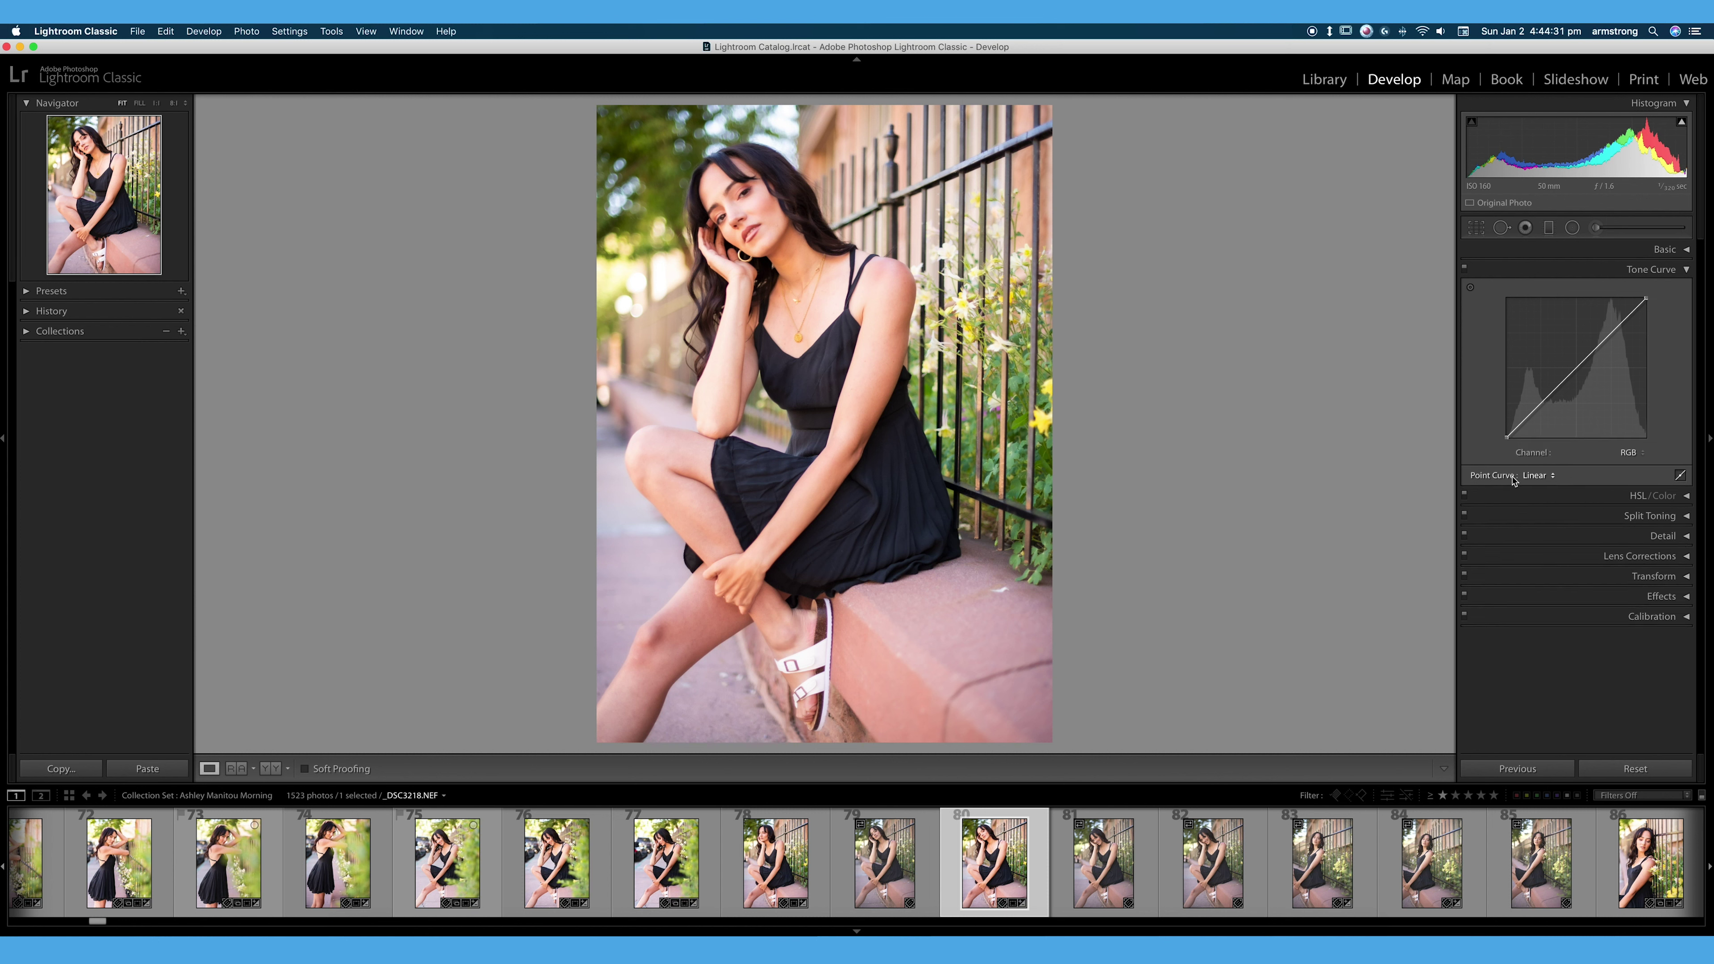
drag(1568, 377, 1590, 345)
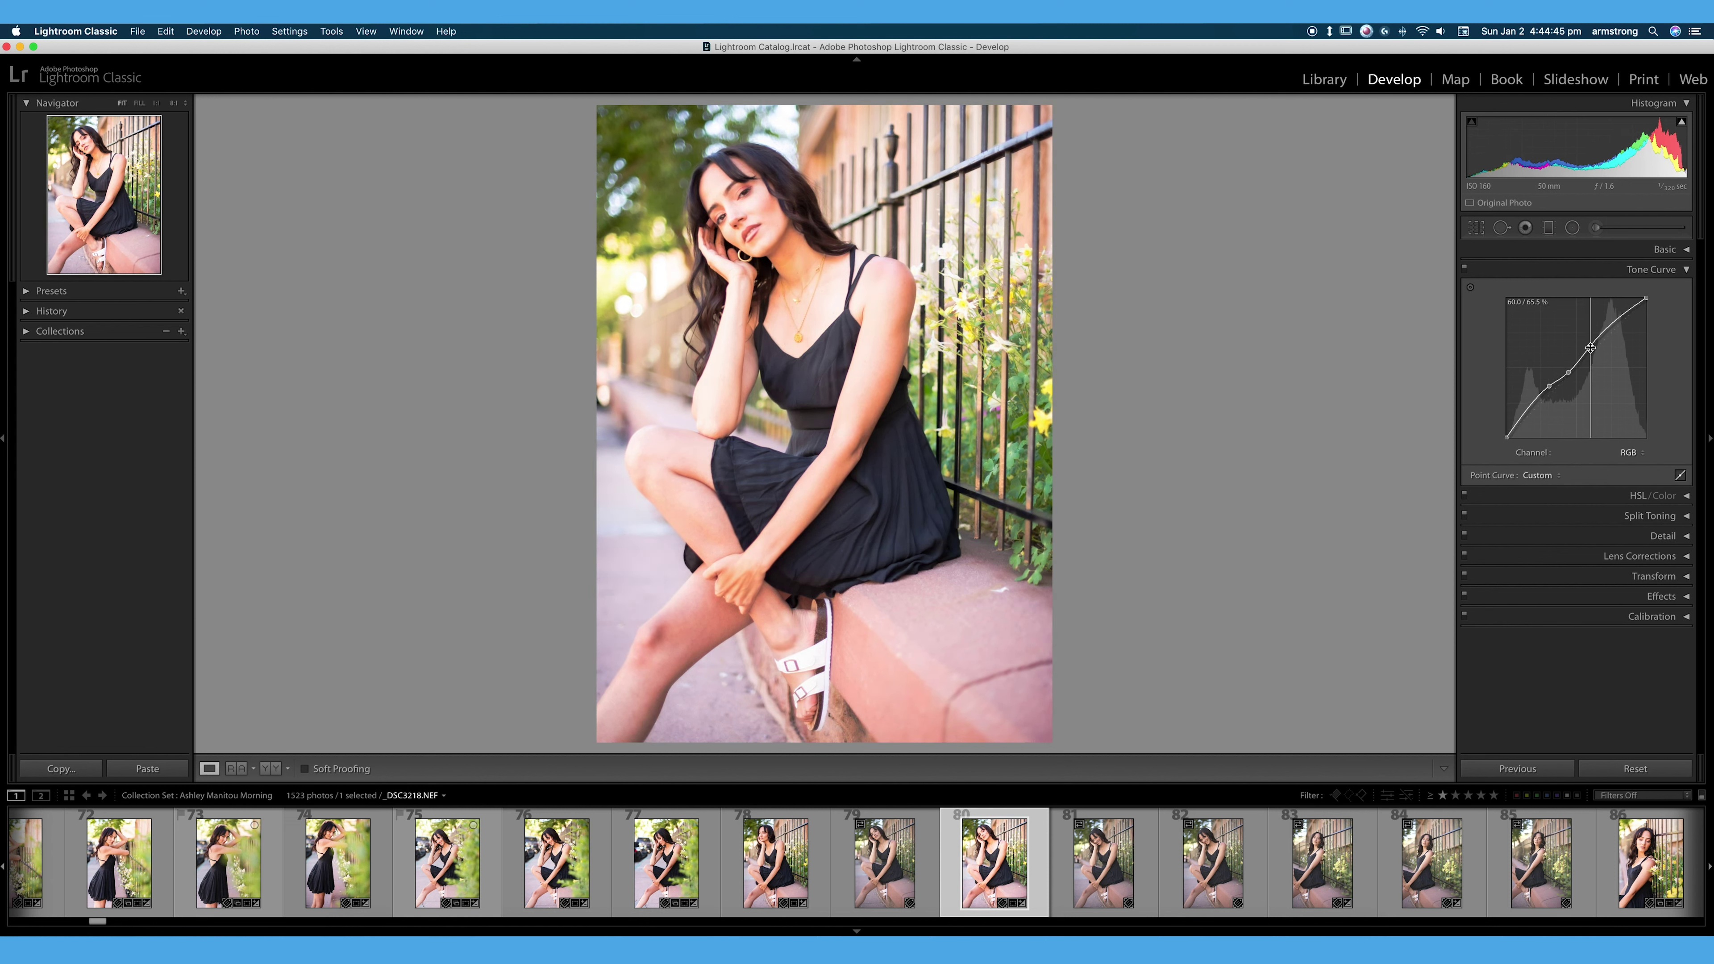
double_click(1591, 347)
double_click(1569, 374)
double_click(1551, 389)
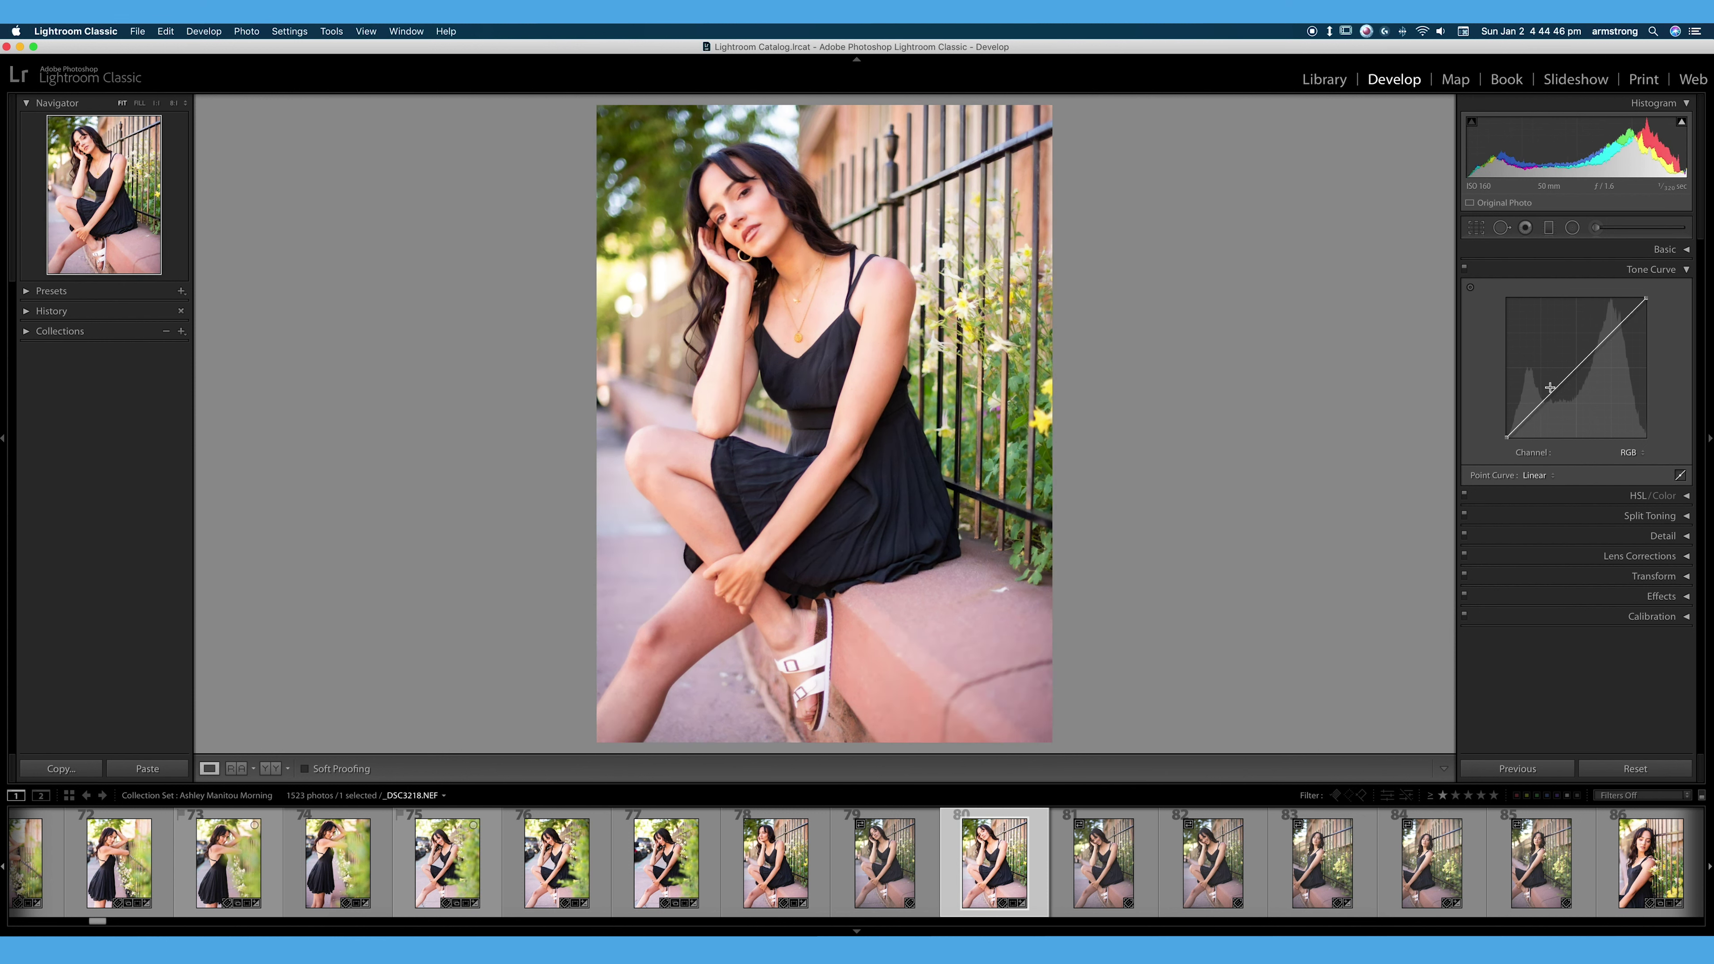
click(1680, 476)
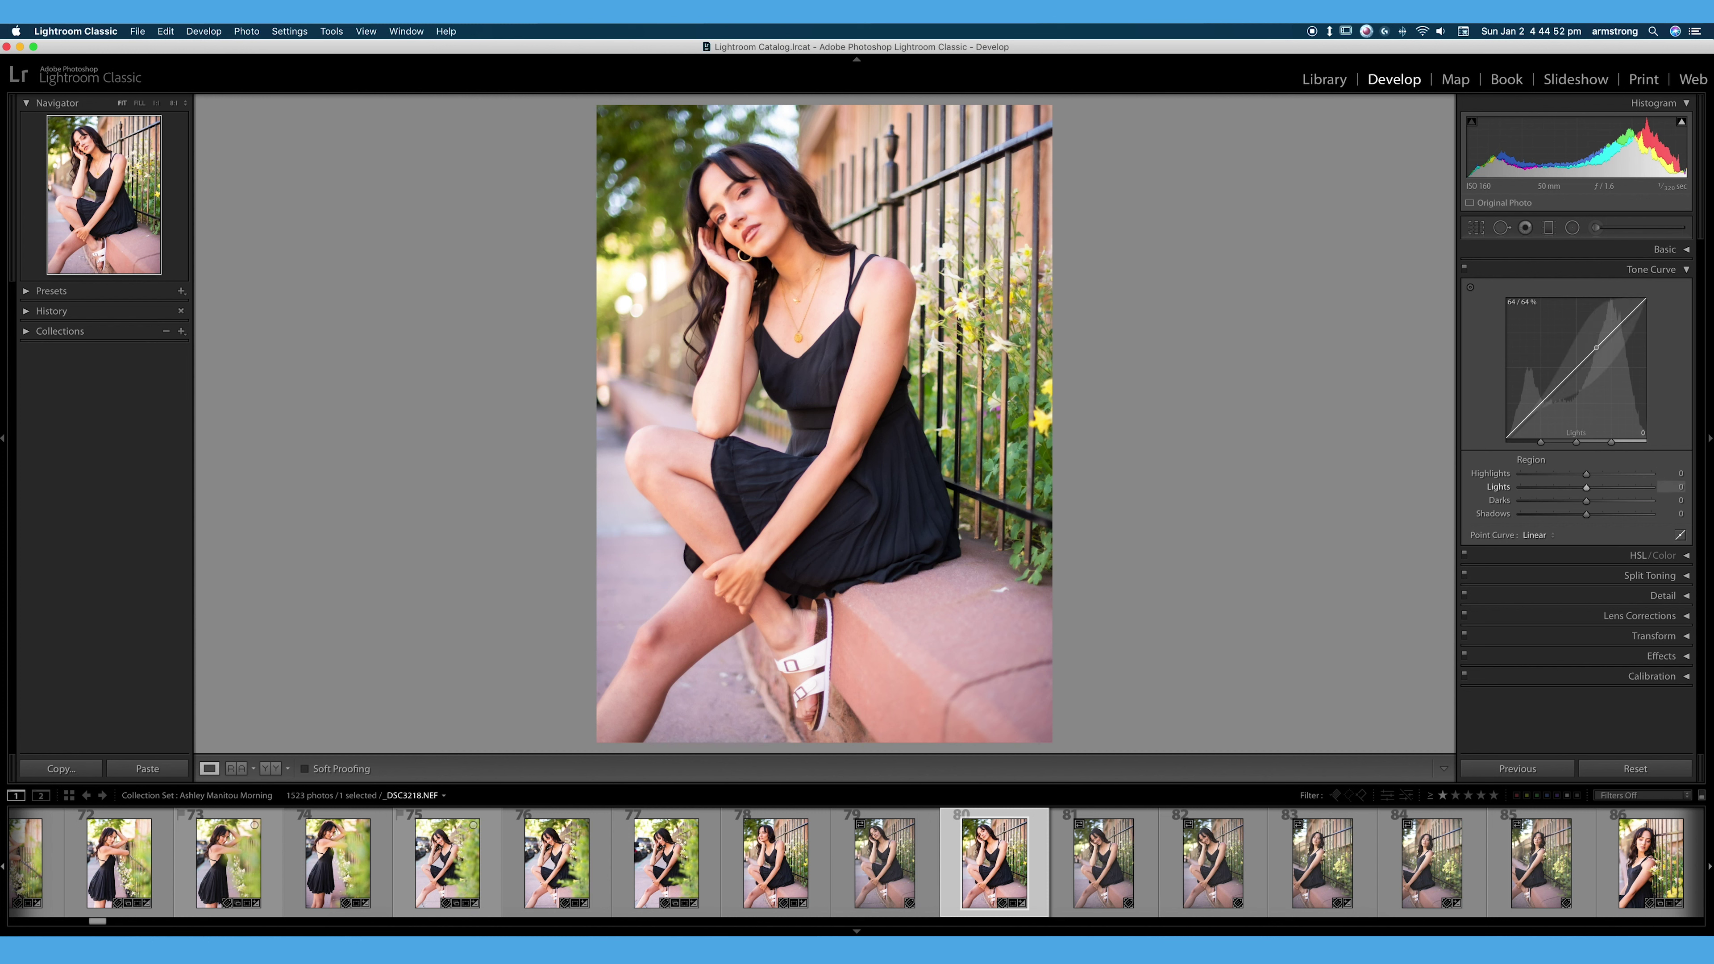
- Adjust the curve regions to Highlights +13, Lights +18, Darks +26 and Shadows +27, and reset the whole tone curve
drag(1596, 347, 1565, 379)
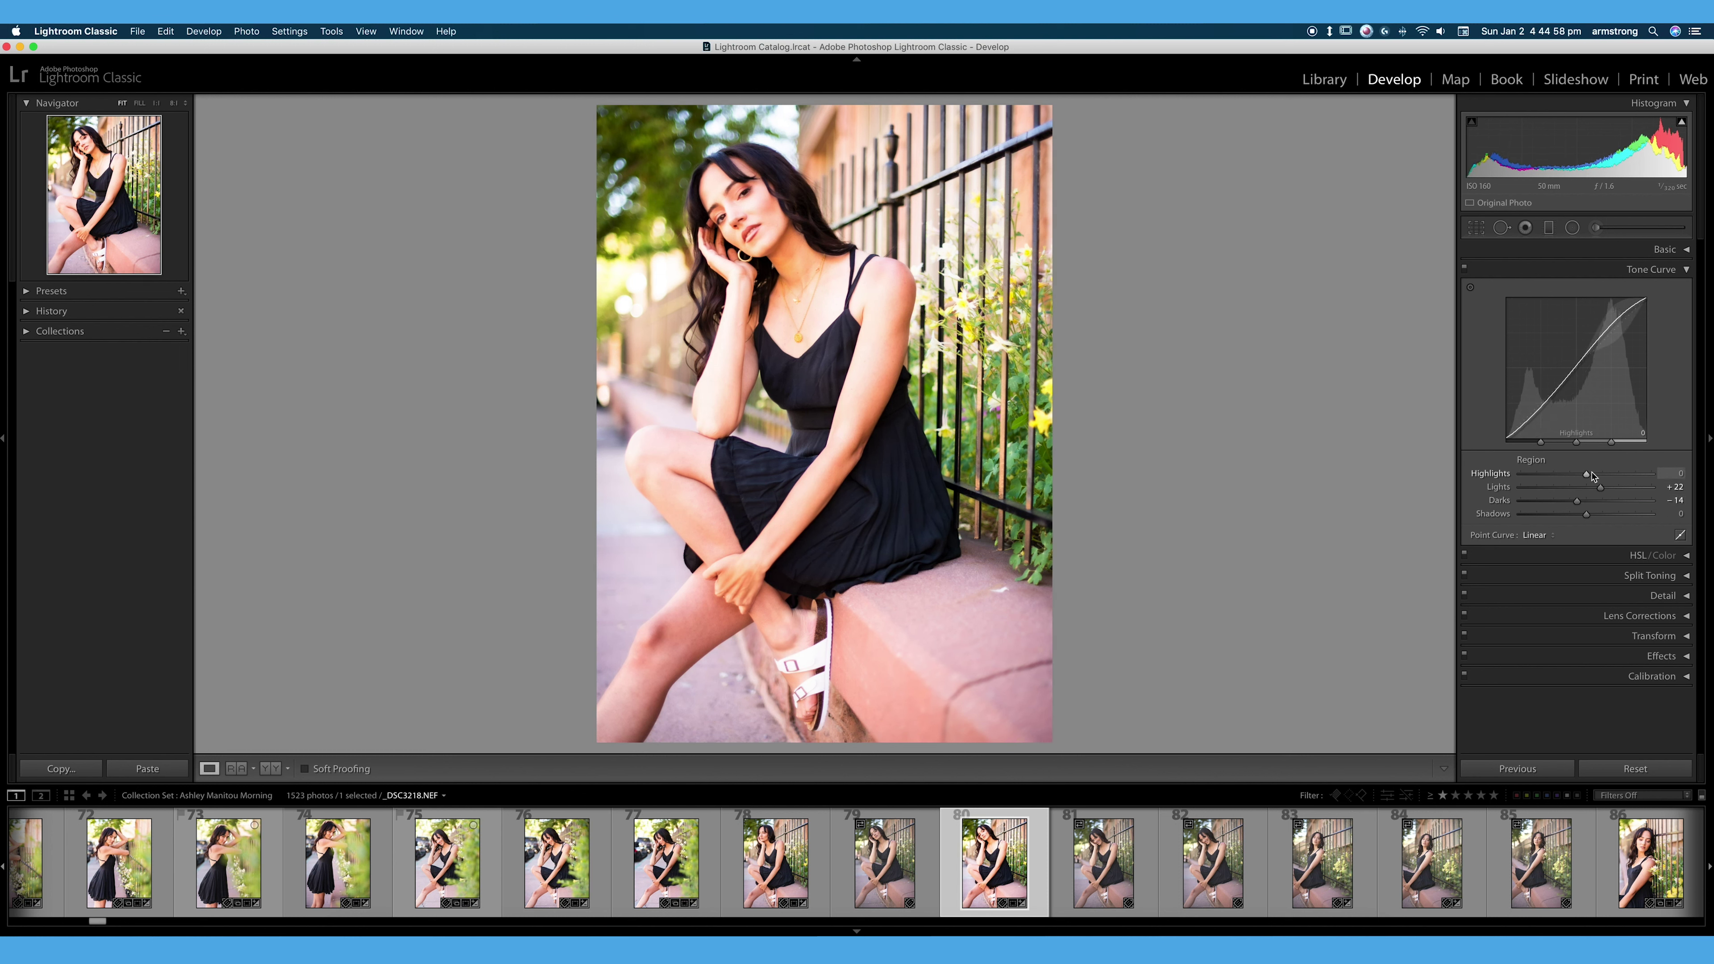
drag(1587, 474, 1619, 516)
click(1683, 250)
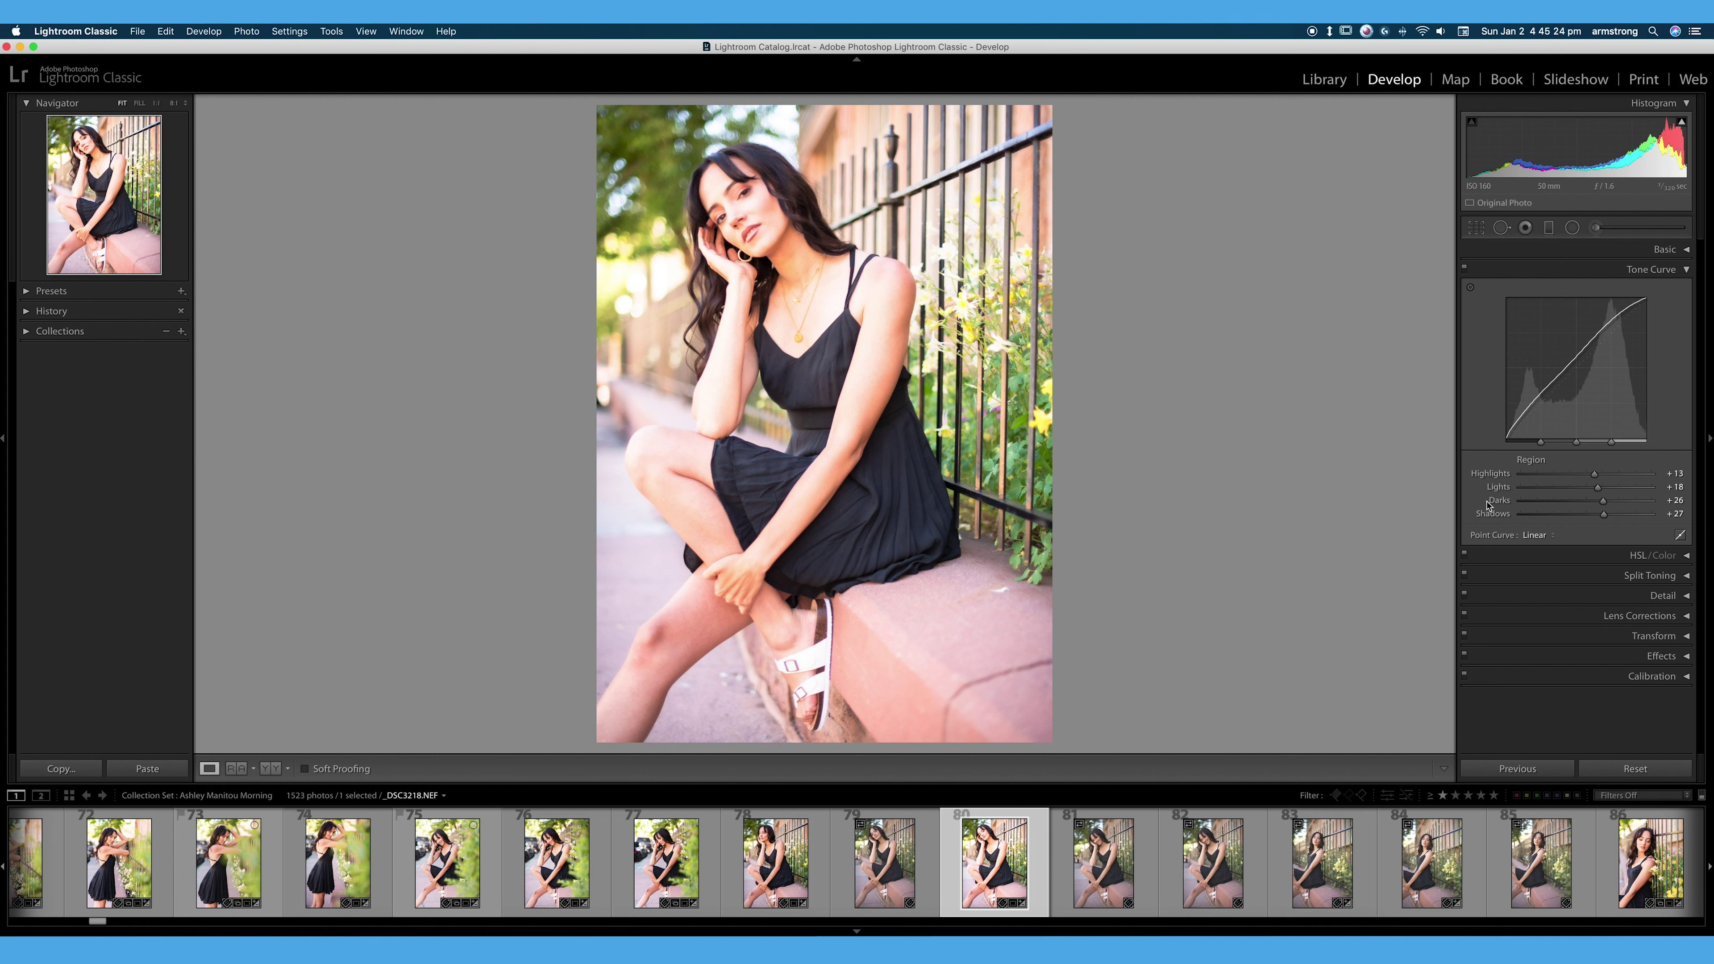
click(1686, 251)
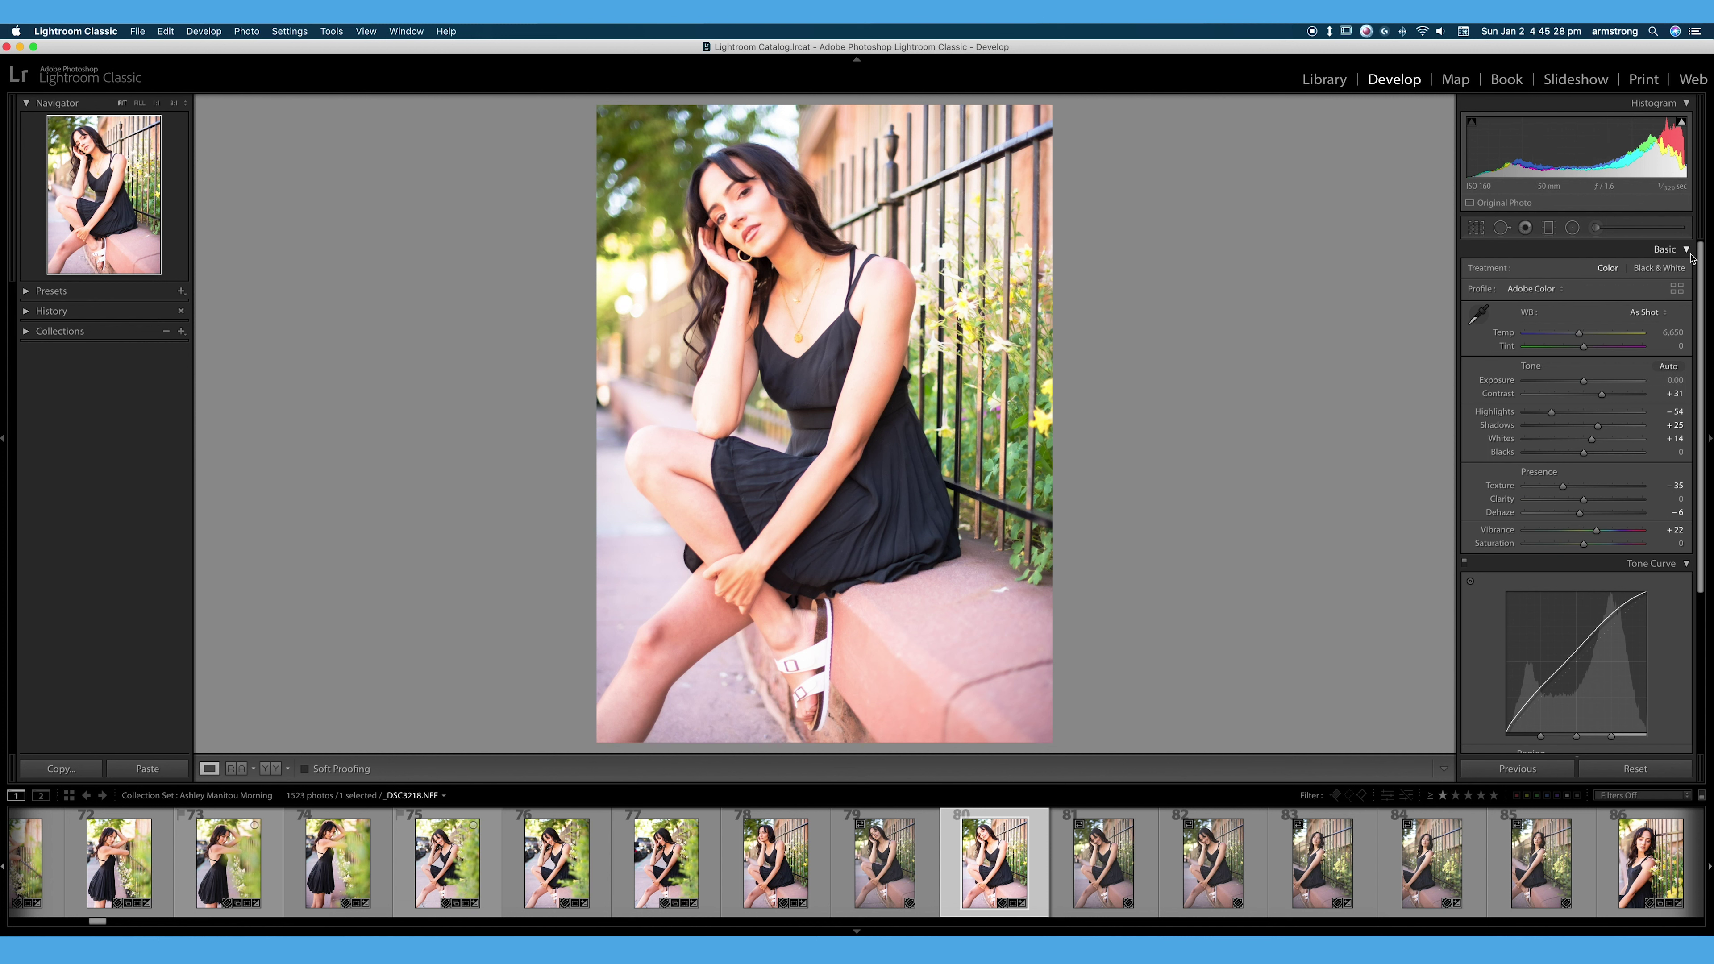
click(1687, 250)
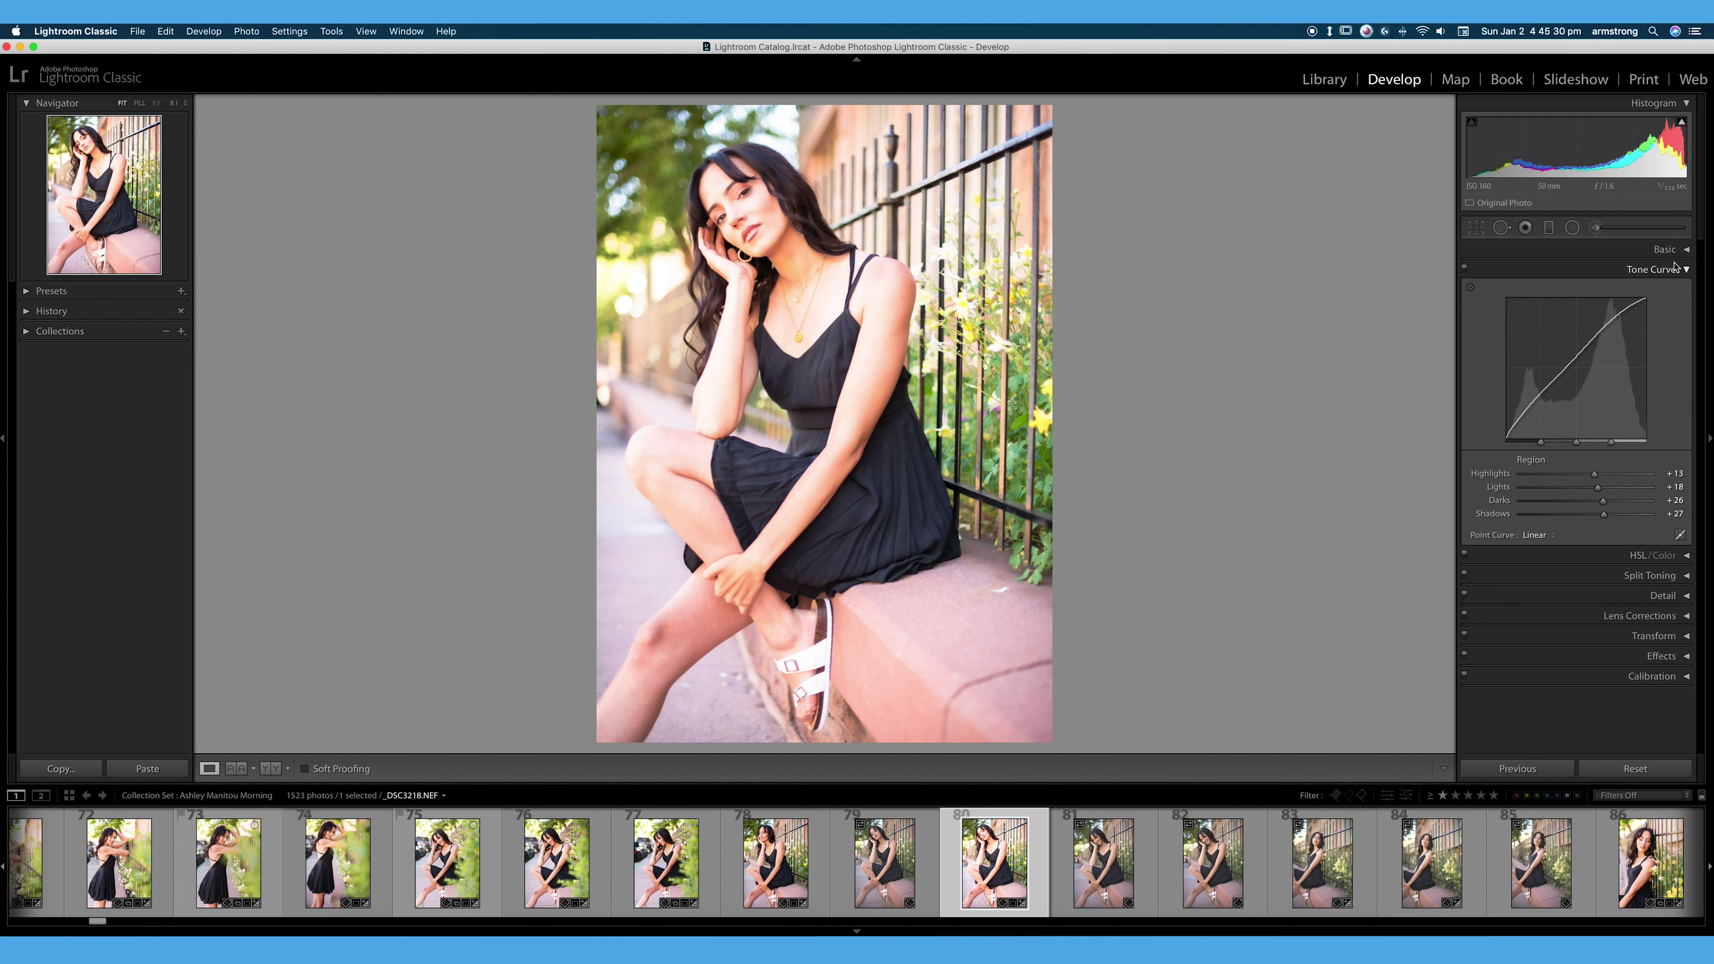
right_click(1556, 337)
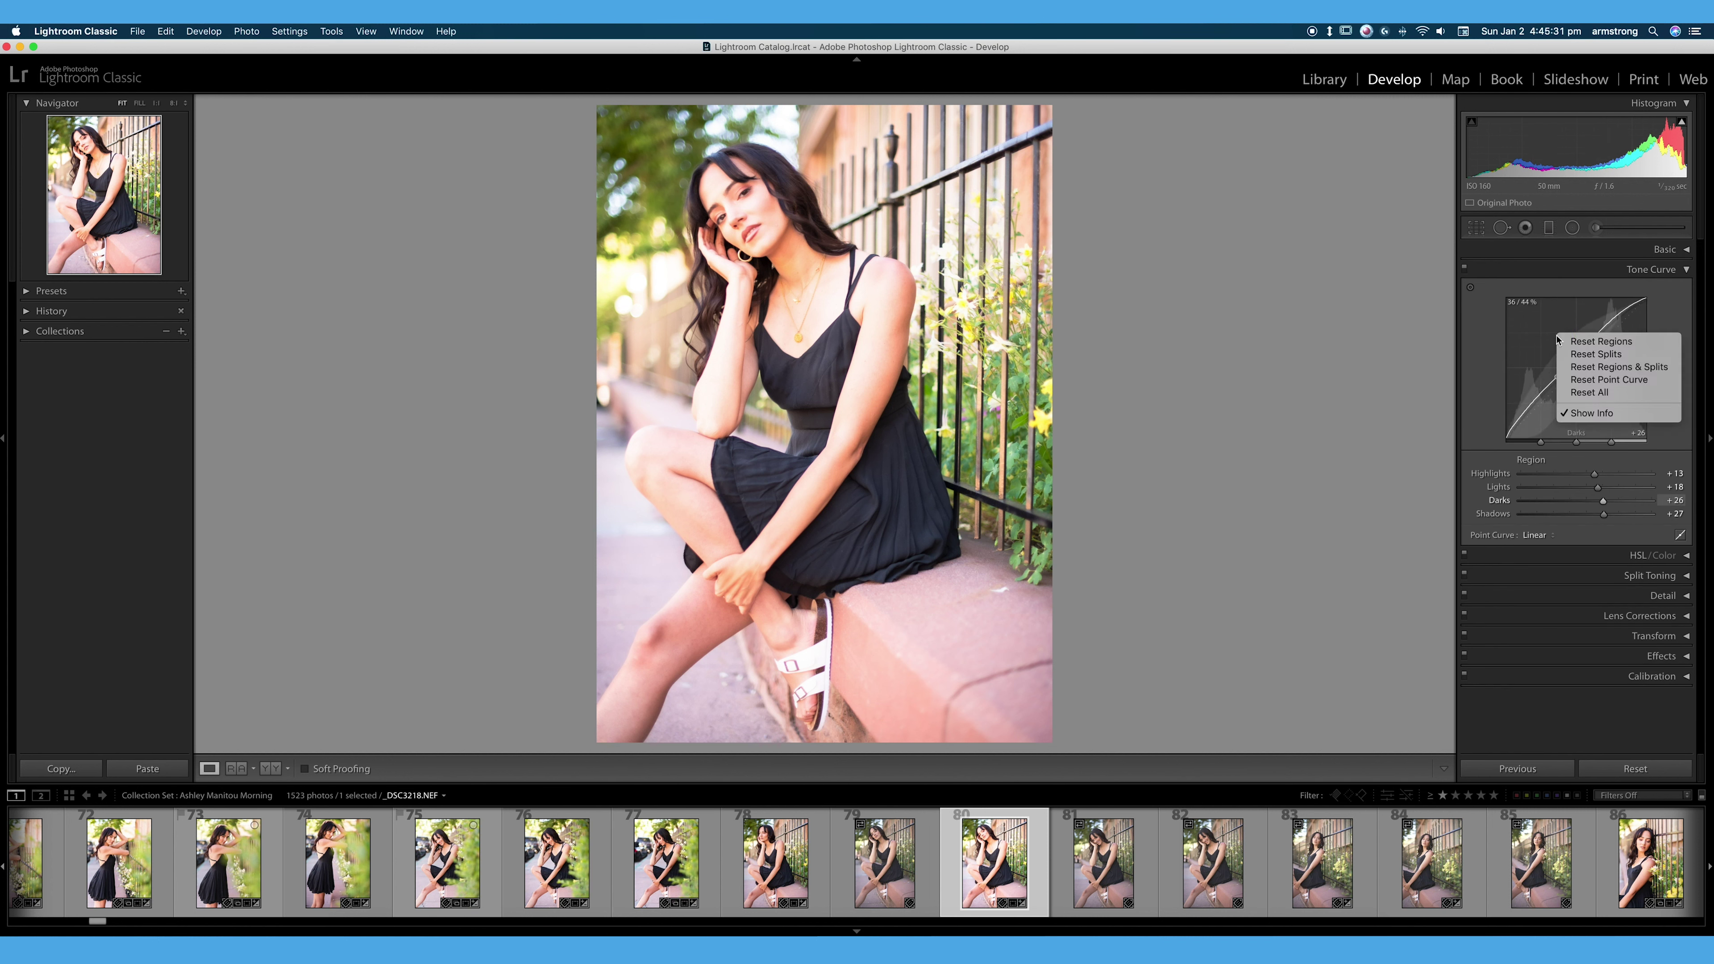
click(1593, 393)
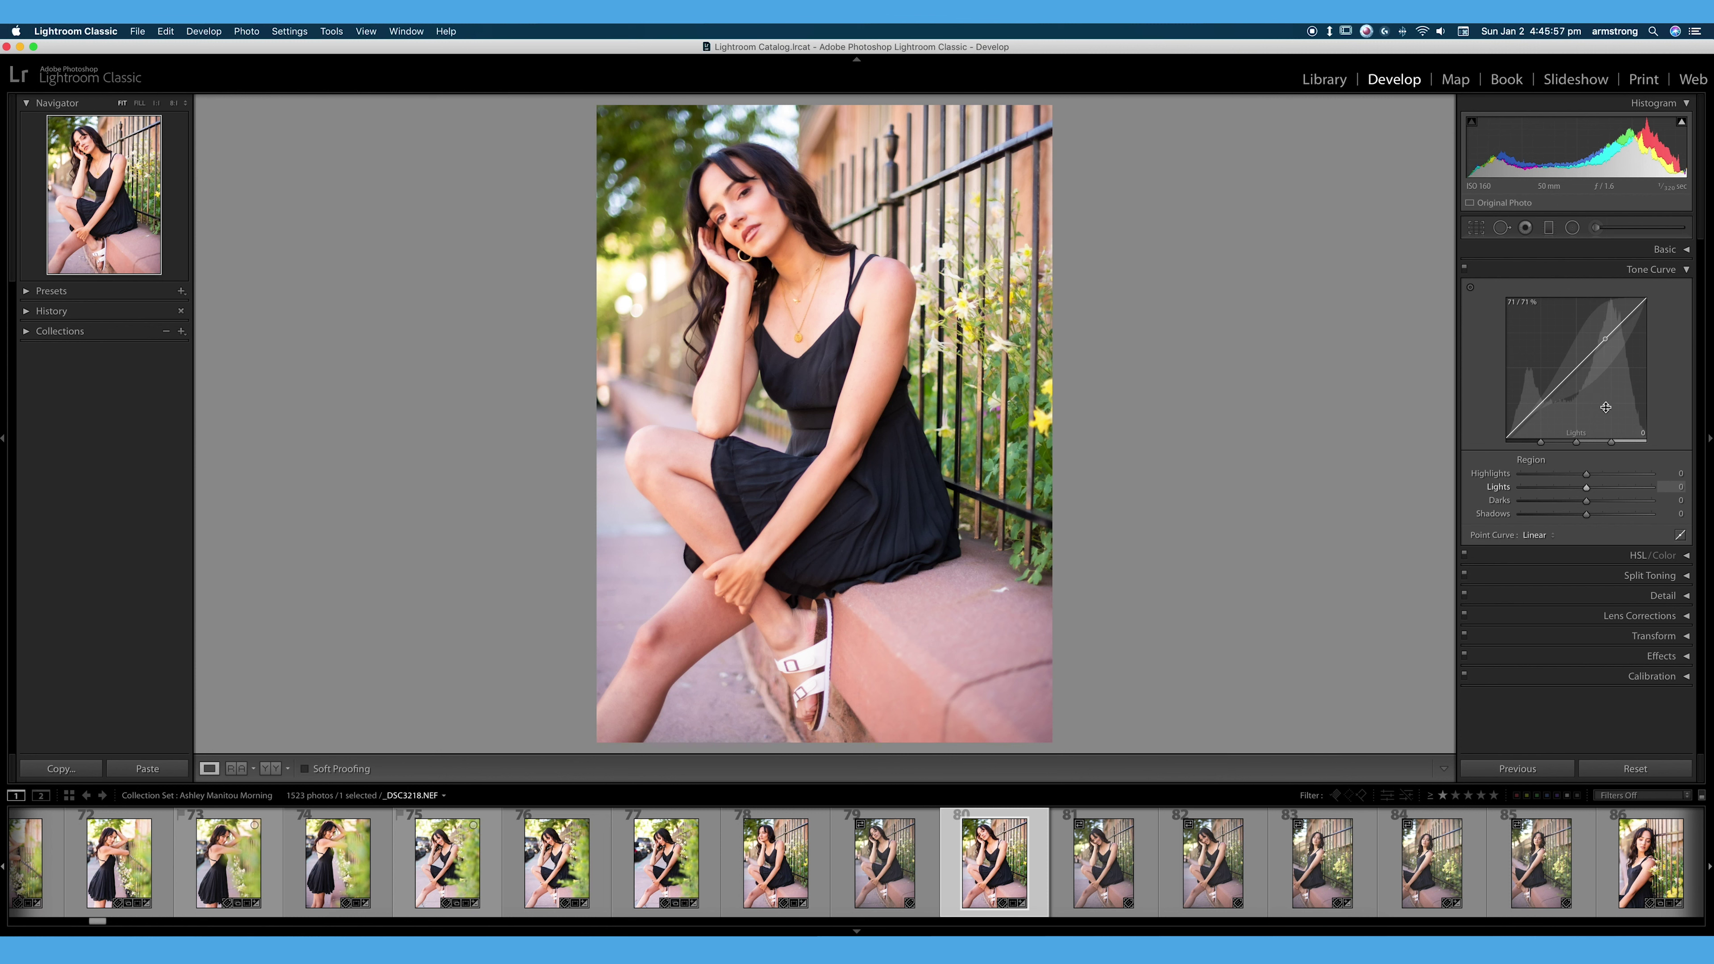
- Adjust the region curve directly on the graph to Lights +3 and Shadows −28, and reset all tone curve changes
drag(1605, 407, 1604, 343)
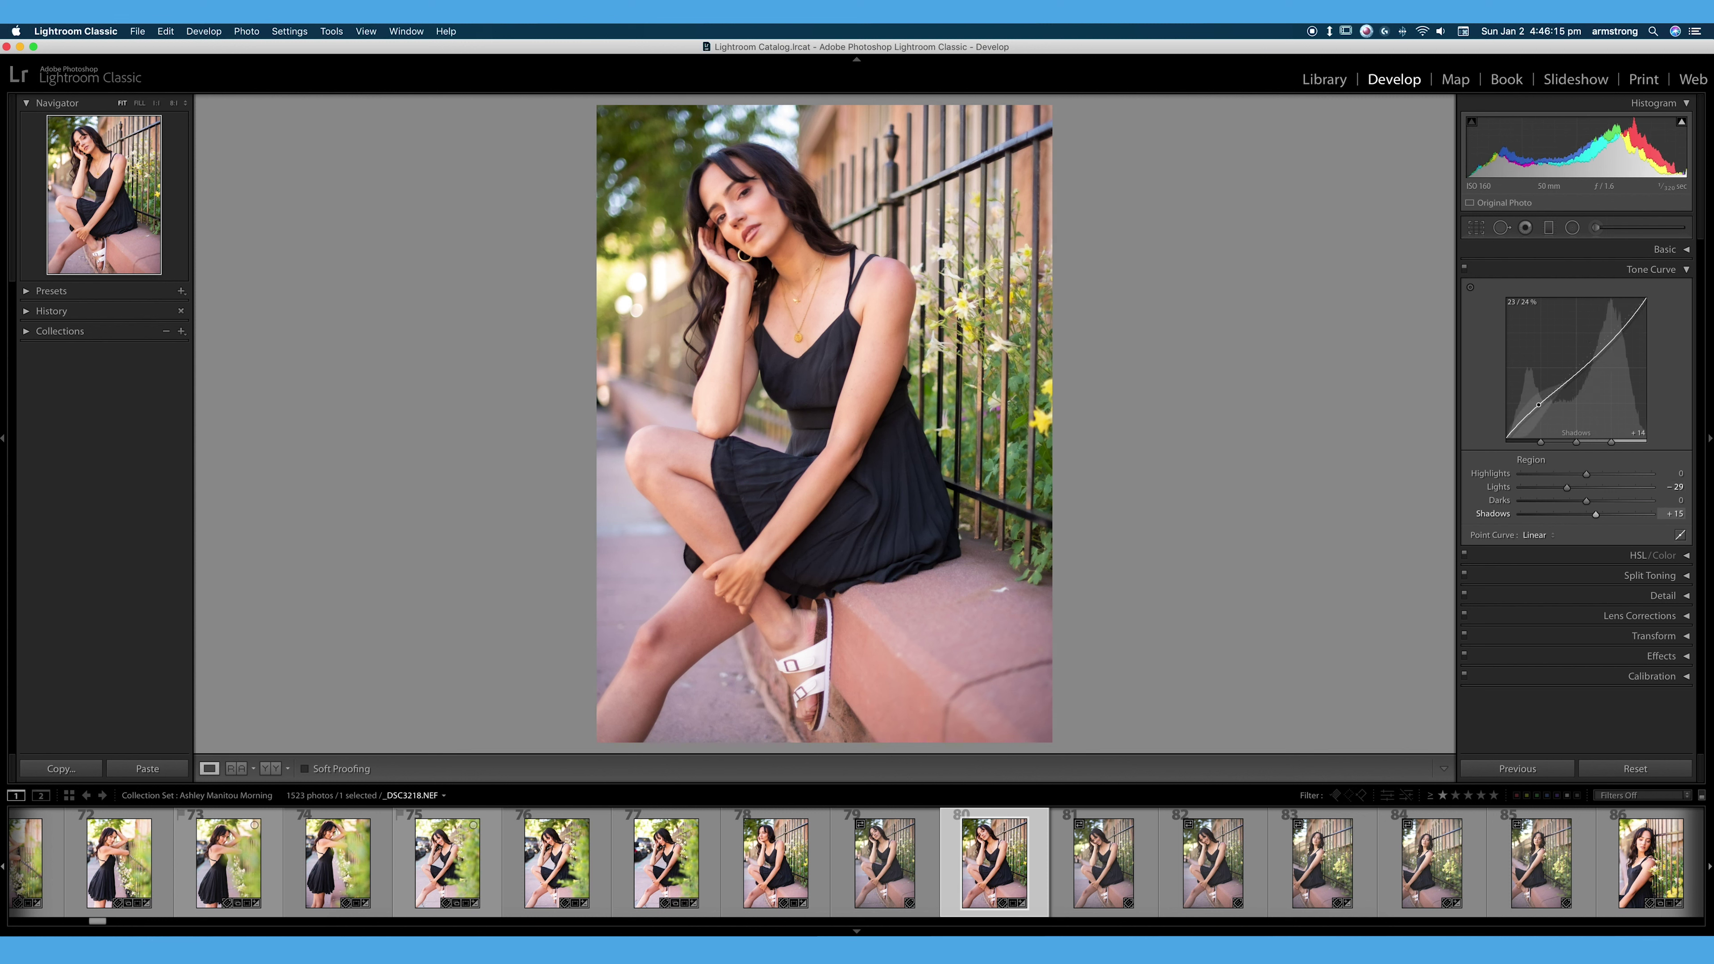
drag(1539, 404, 1539, 411)
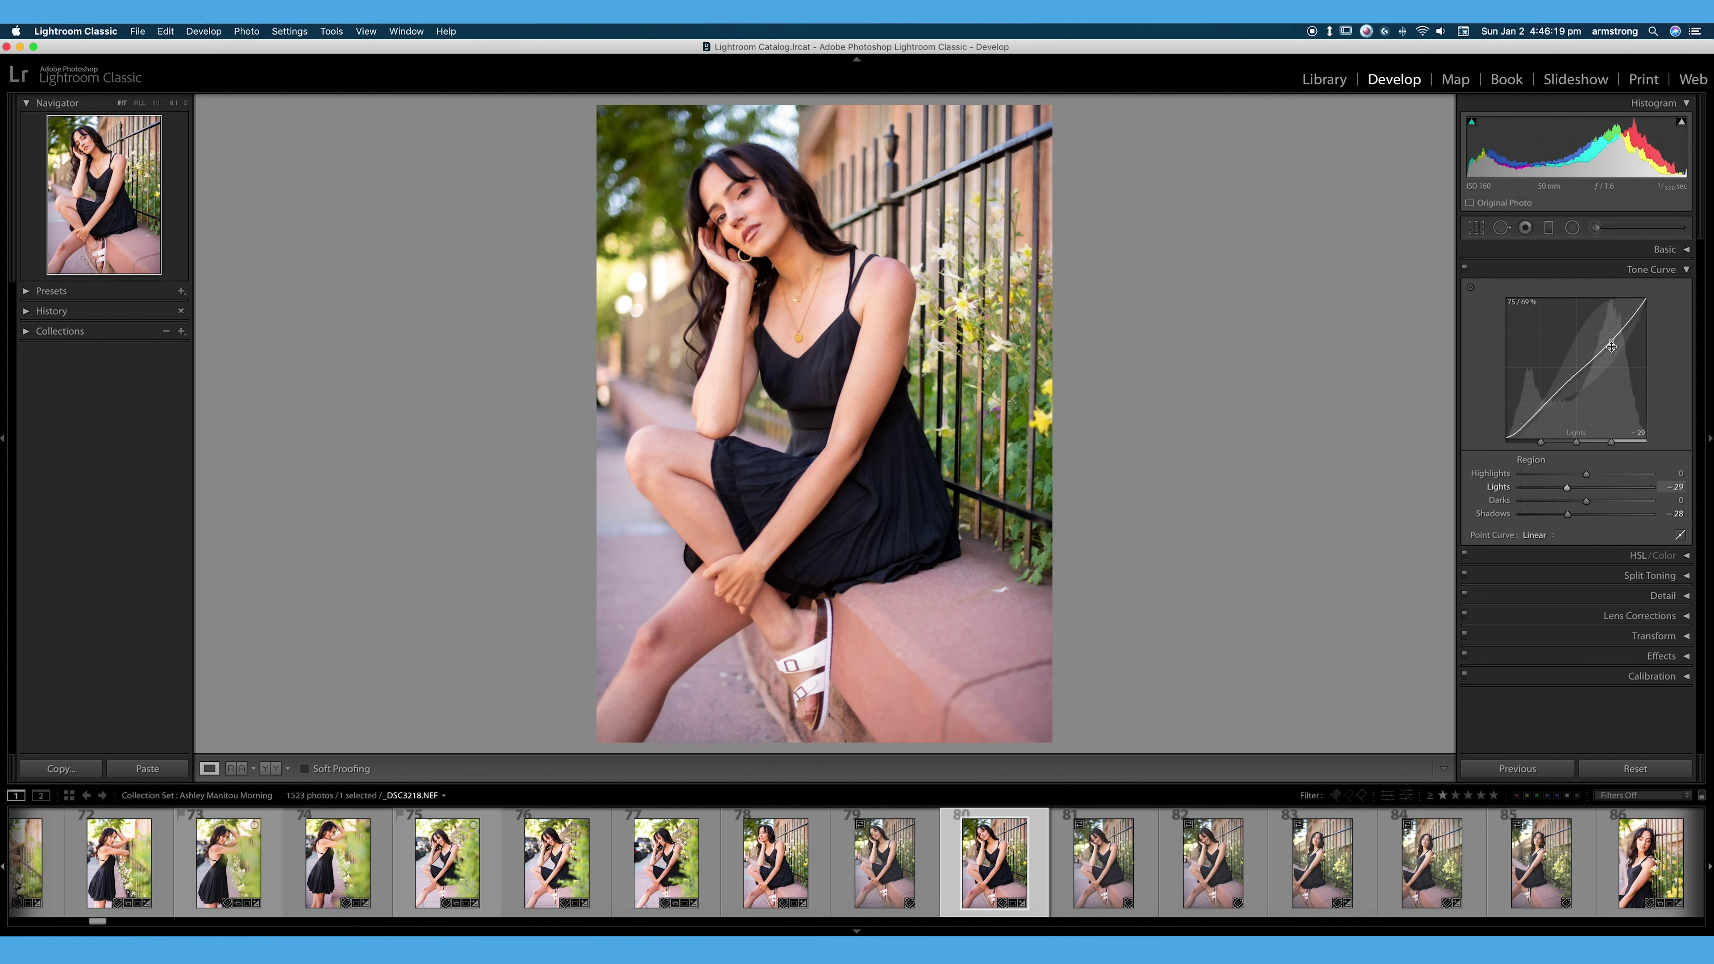
drag(1610, 350, 1610, 332)
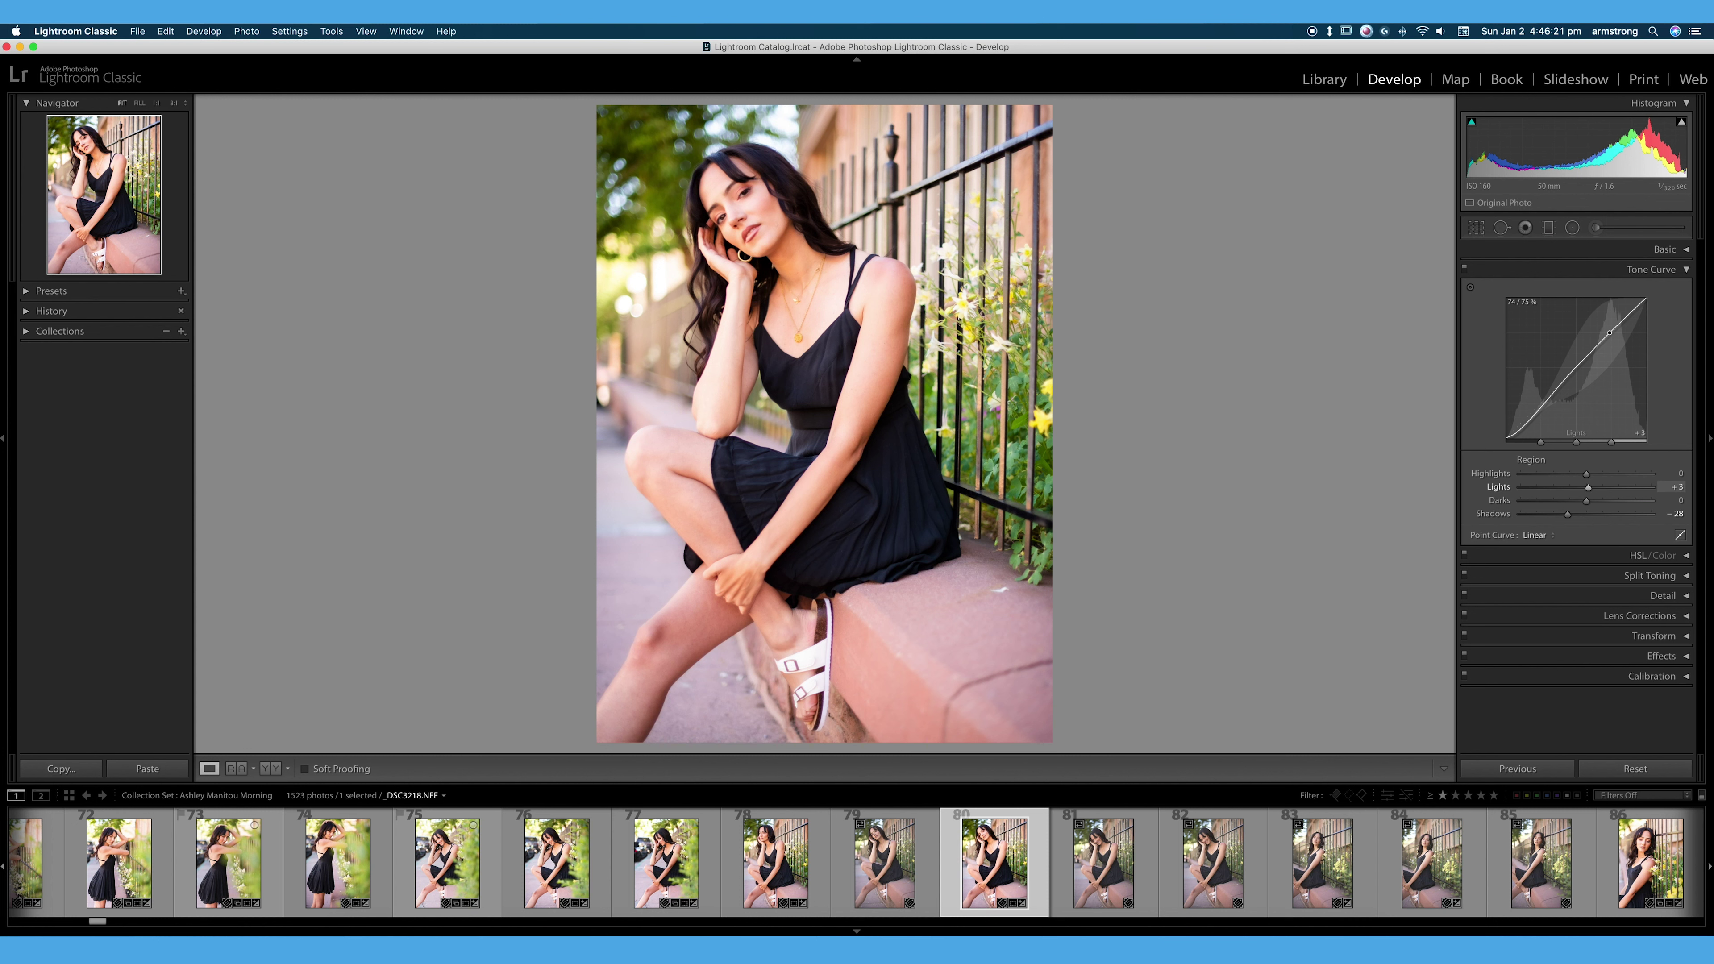
right_click(1576, 328)
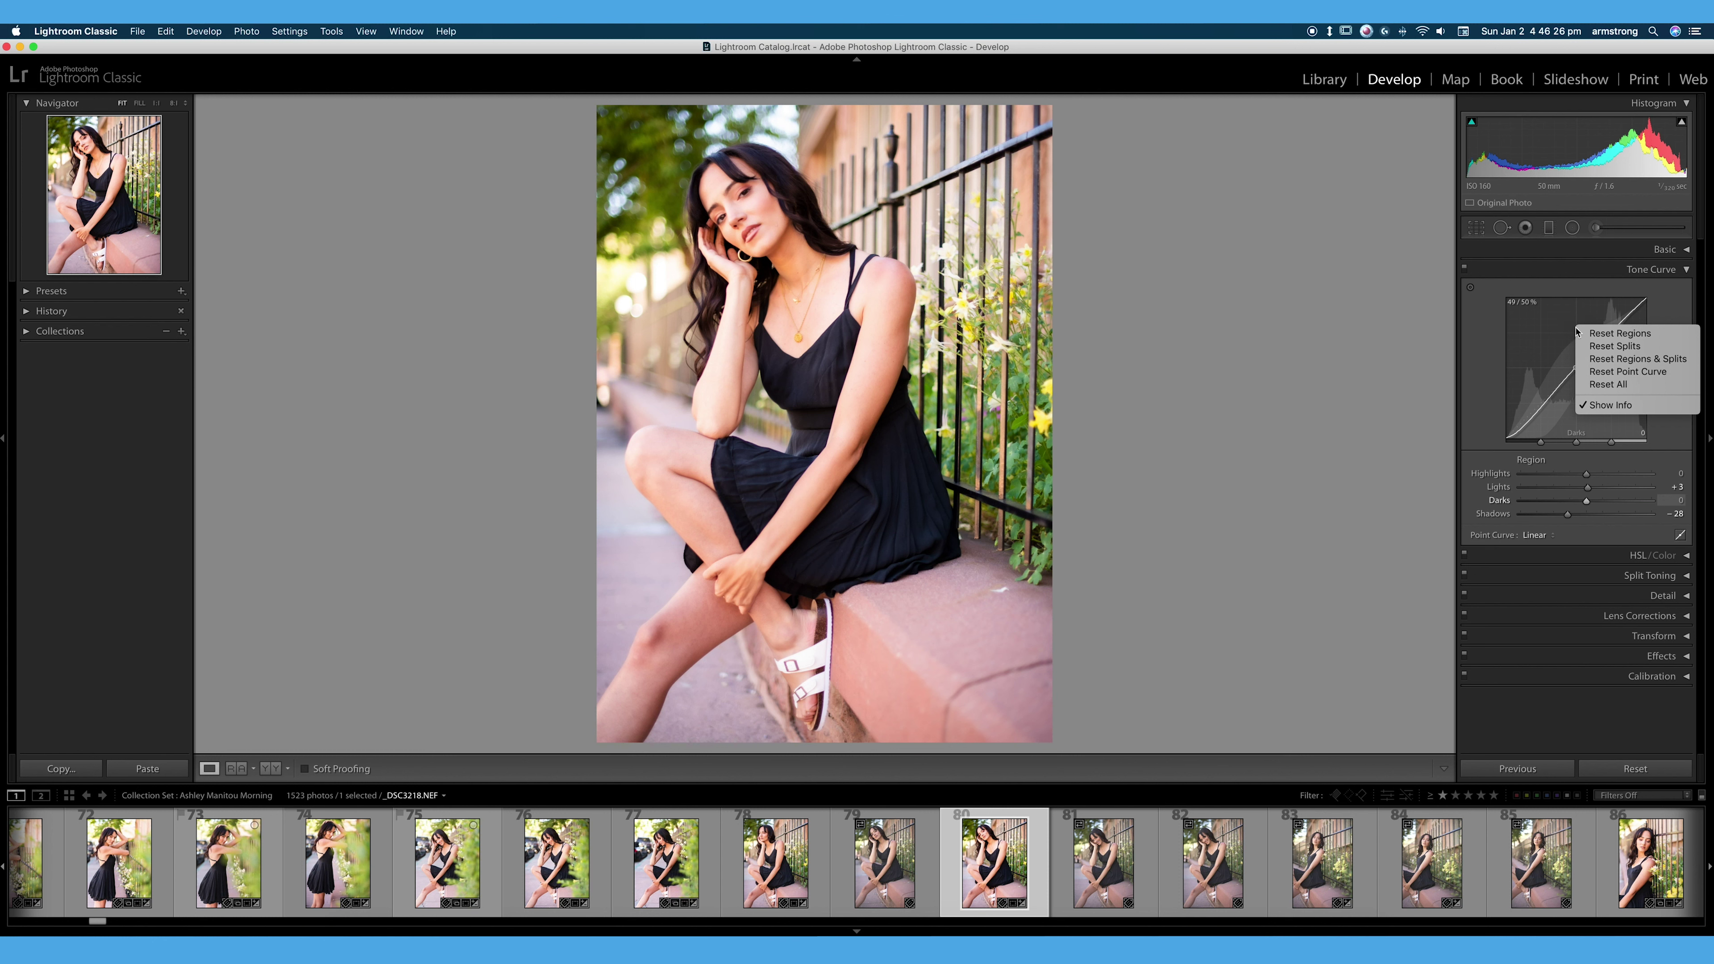
click(1629, 386)
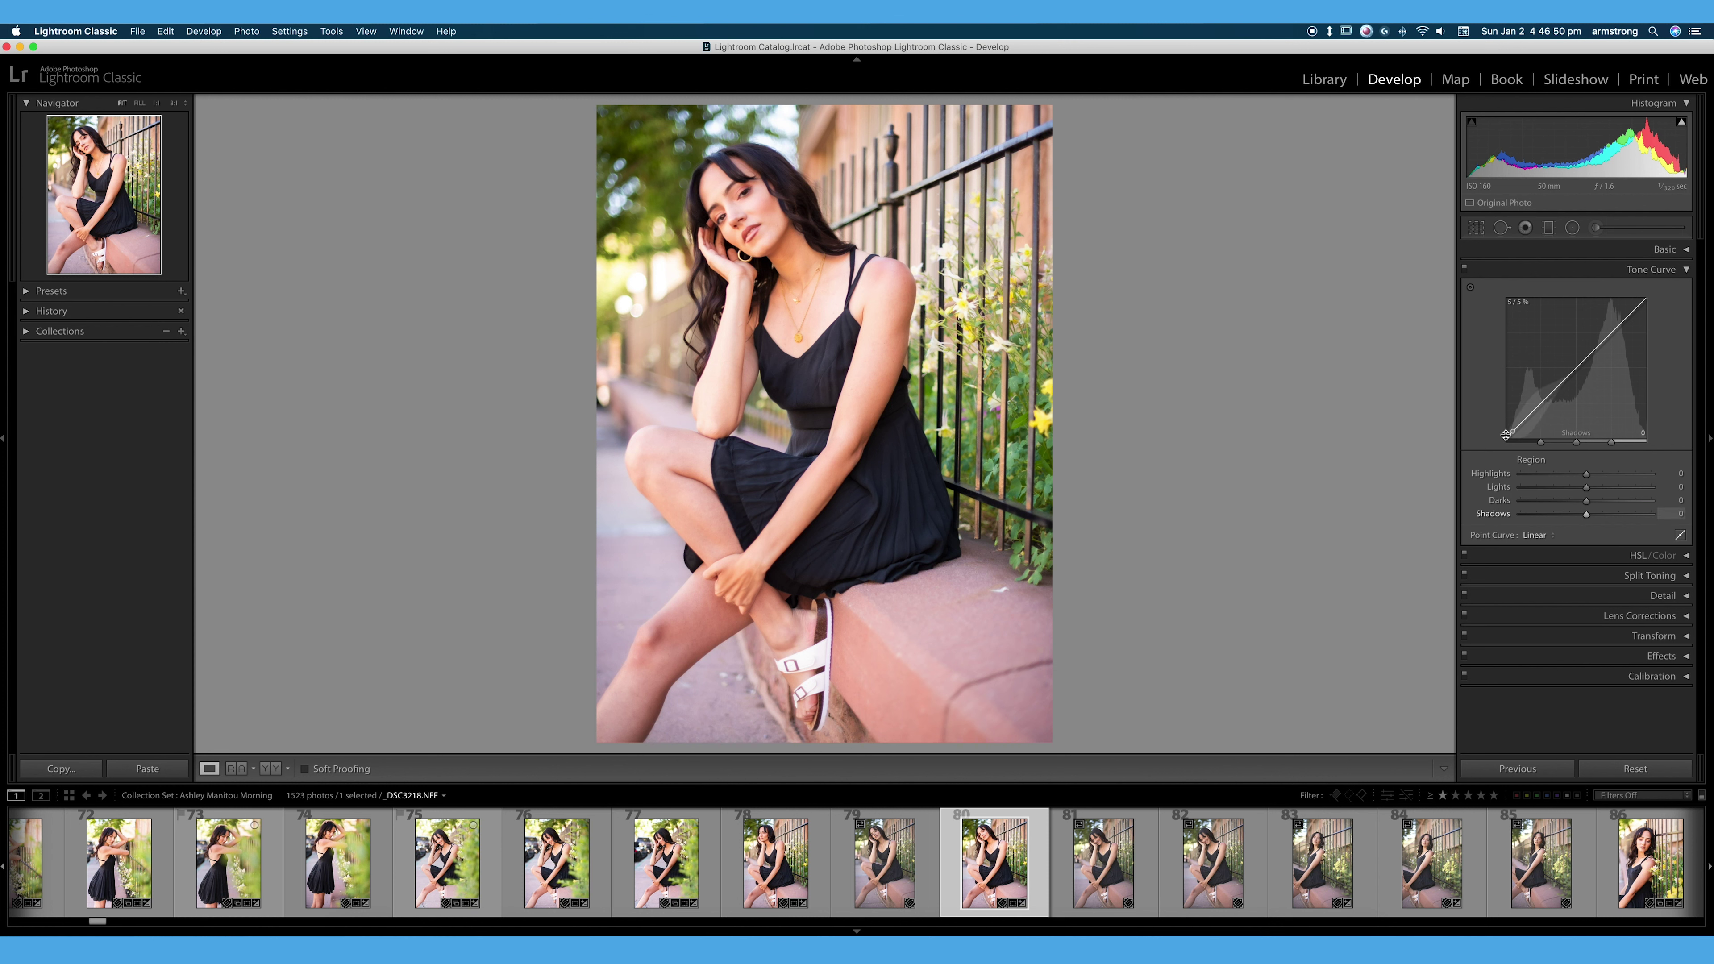
- Try the Medium Contrast and Strong Contrast point curve presets, and return the preset to Linear
click(1539, 535)
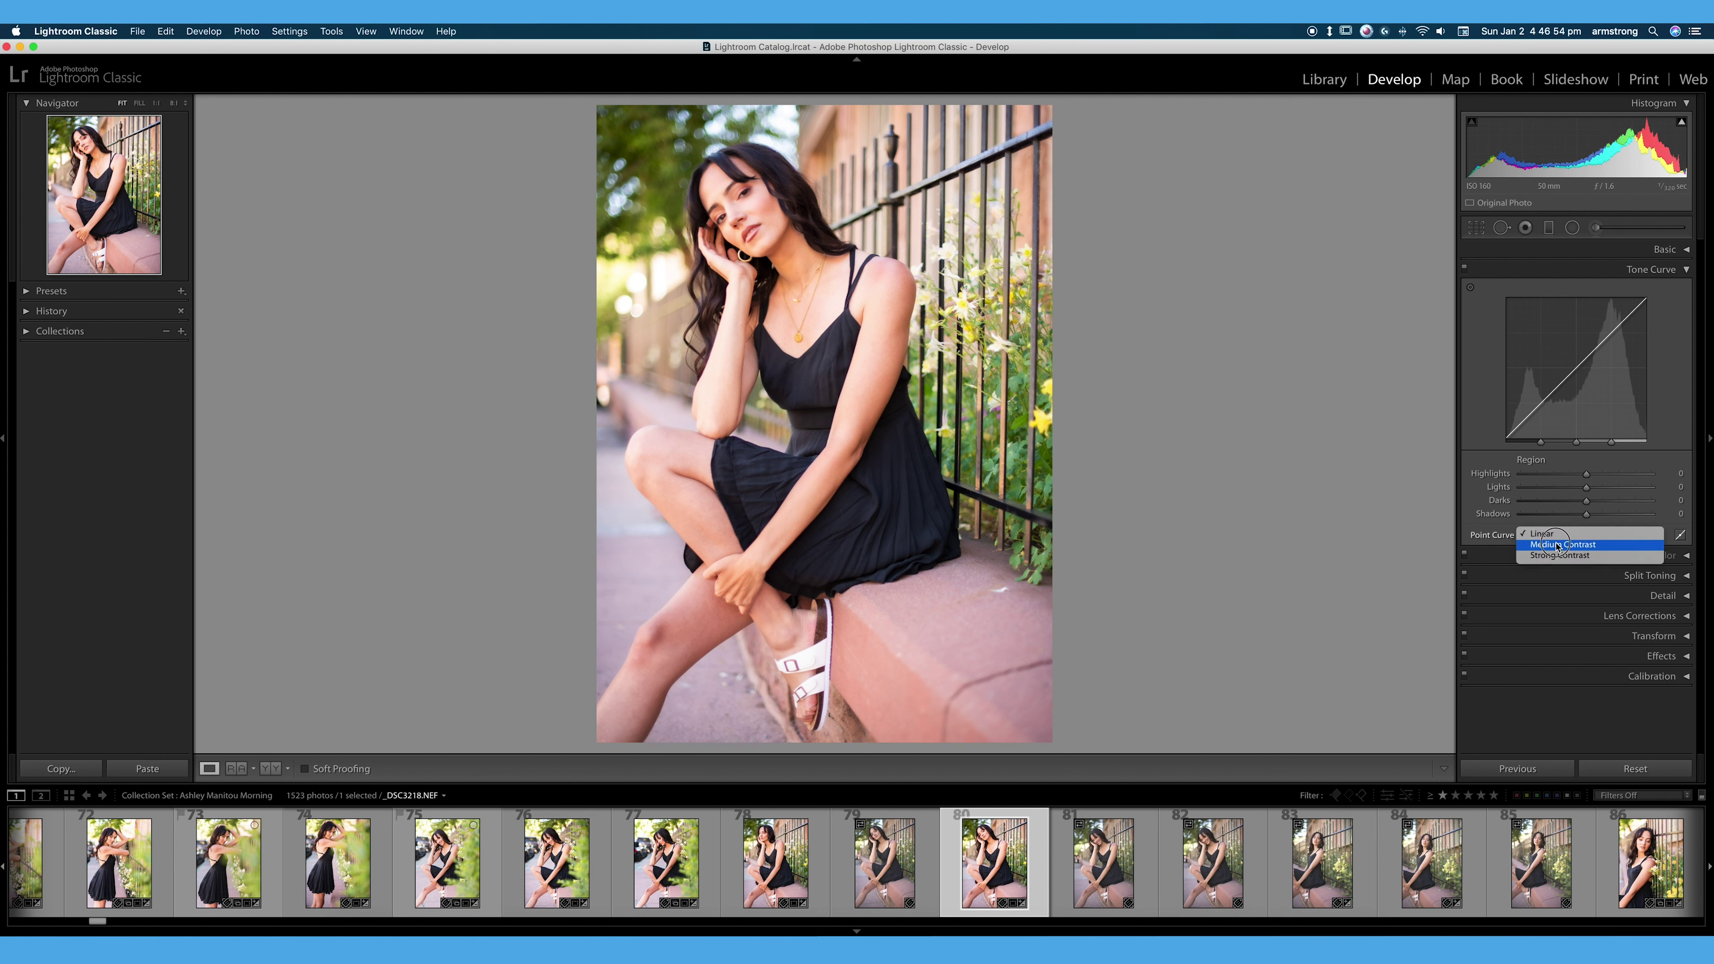
click(1561, 548)
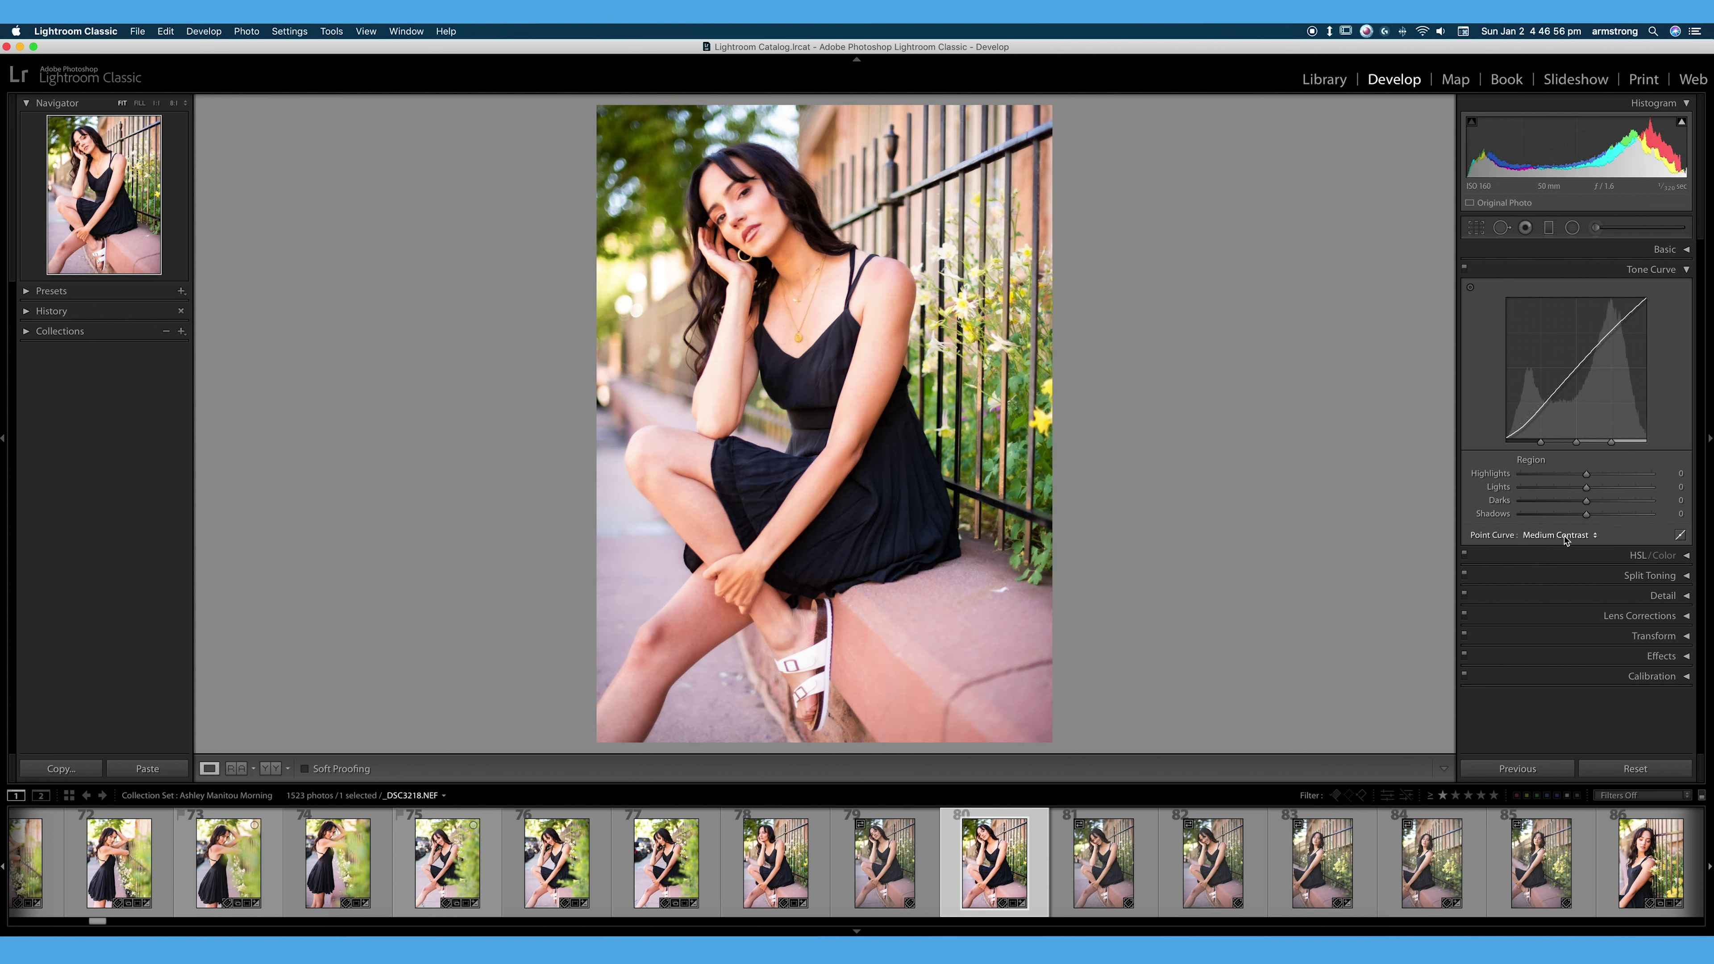
click(1565, 539)
click(1563, 548)
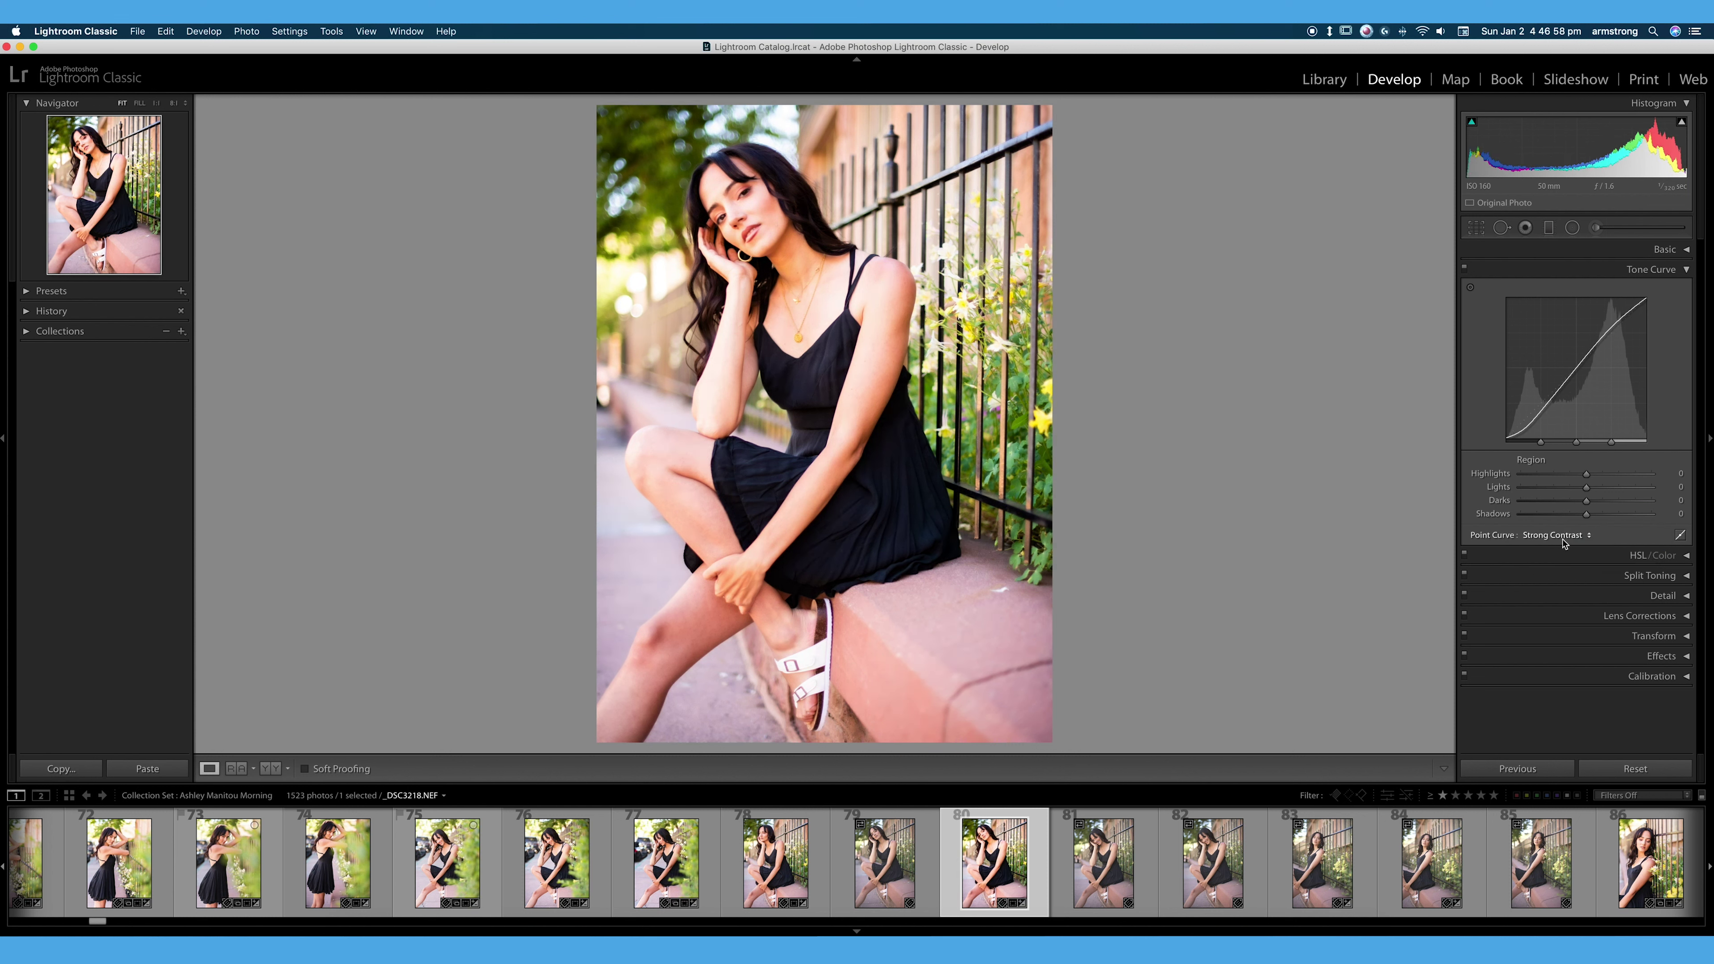
click(1564, 540)
click(1547, 509)
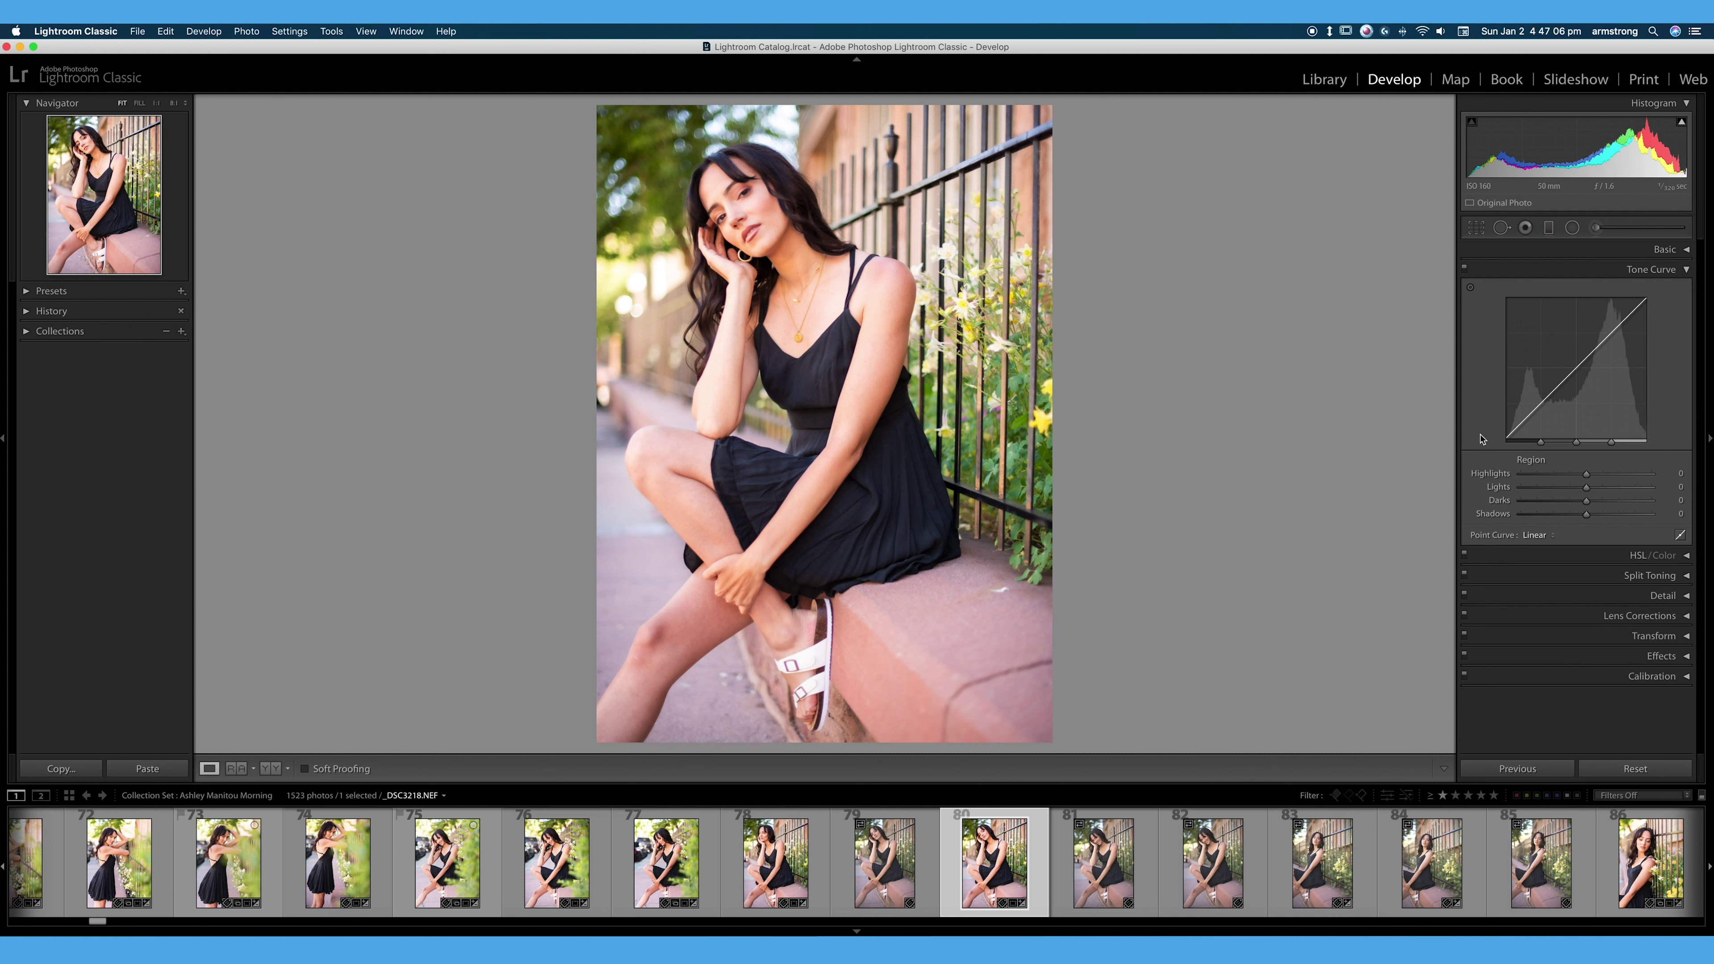
- Raise Lights to +25, shift the region split points beneath the graph to vary the curve, and reset everything
mouse_move(1607, 447)
drag(1611, 445, 1604, 453)
drag(1600, 345, 1600, 332)
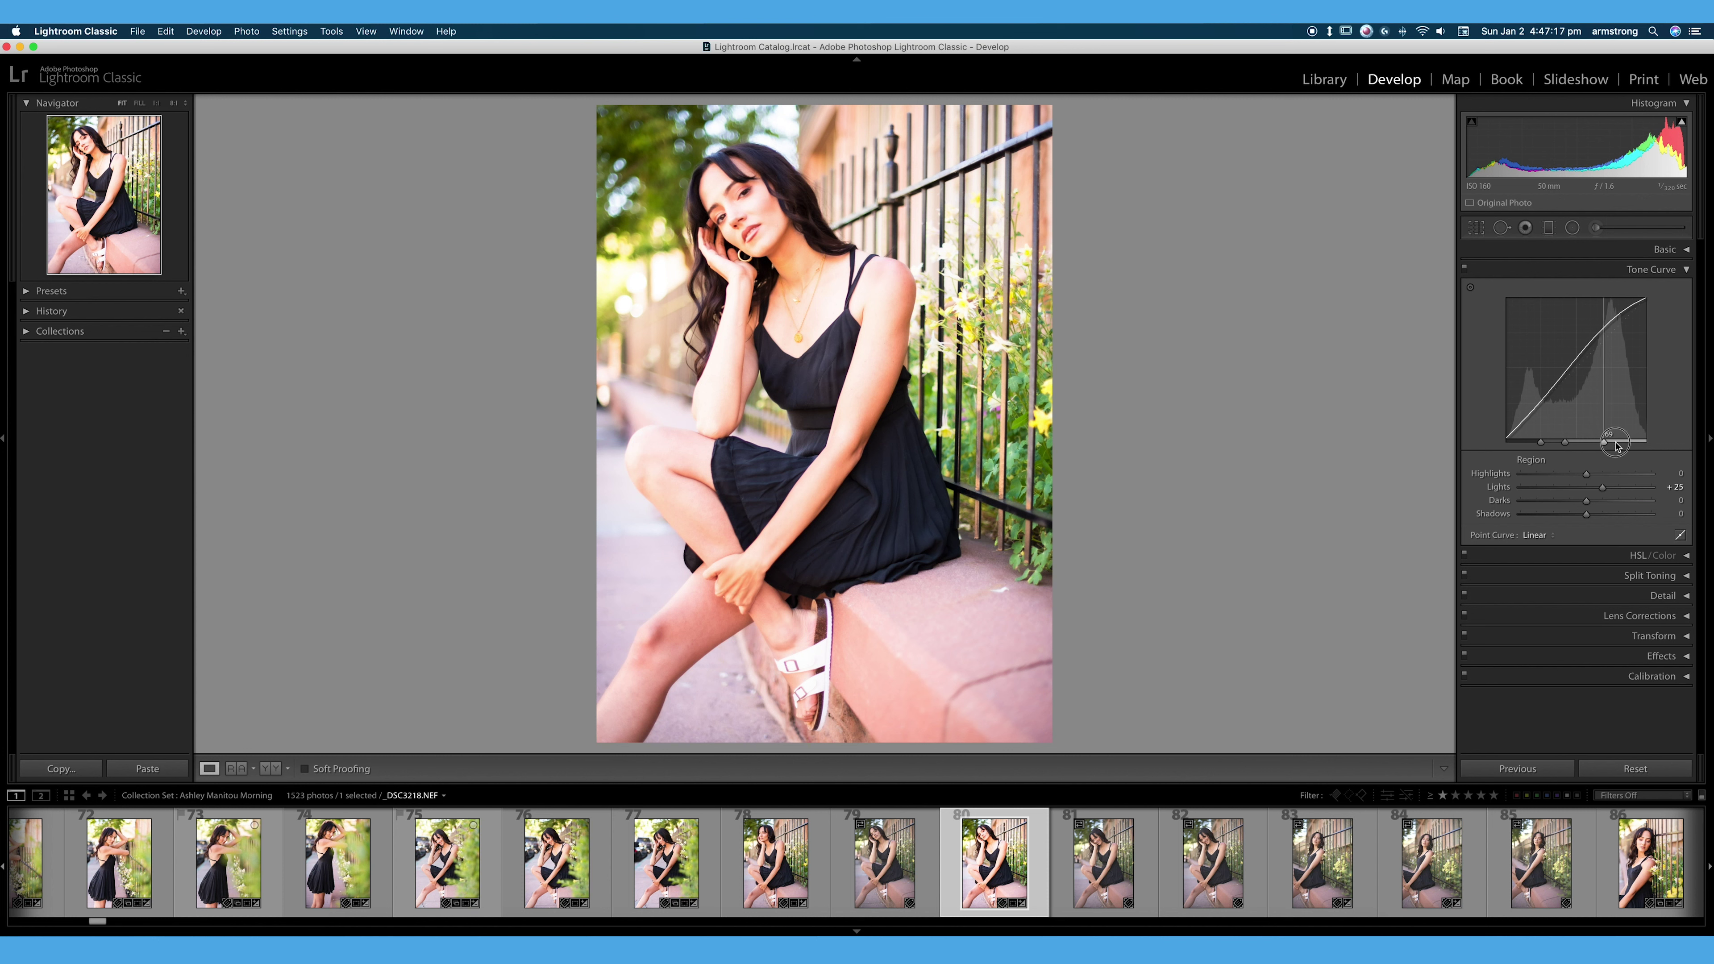
drag(1617, 447, 1532, 446)
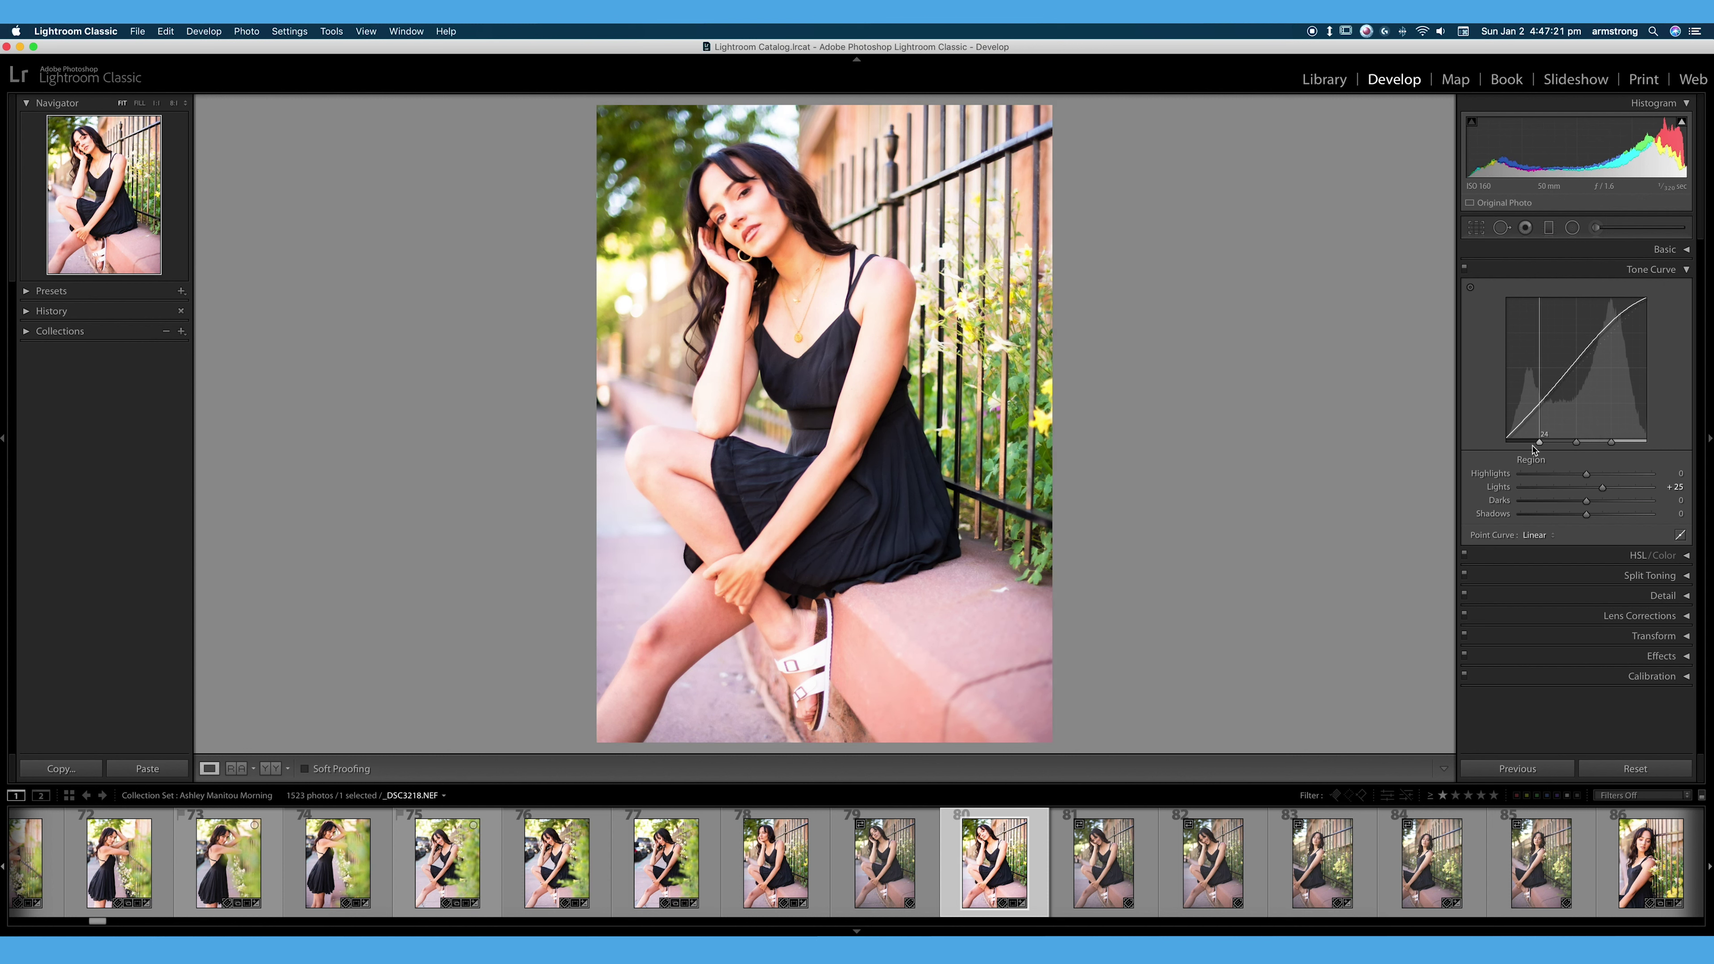
right_click(1554, 341)
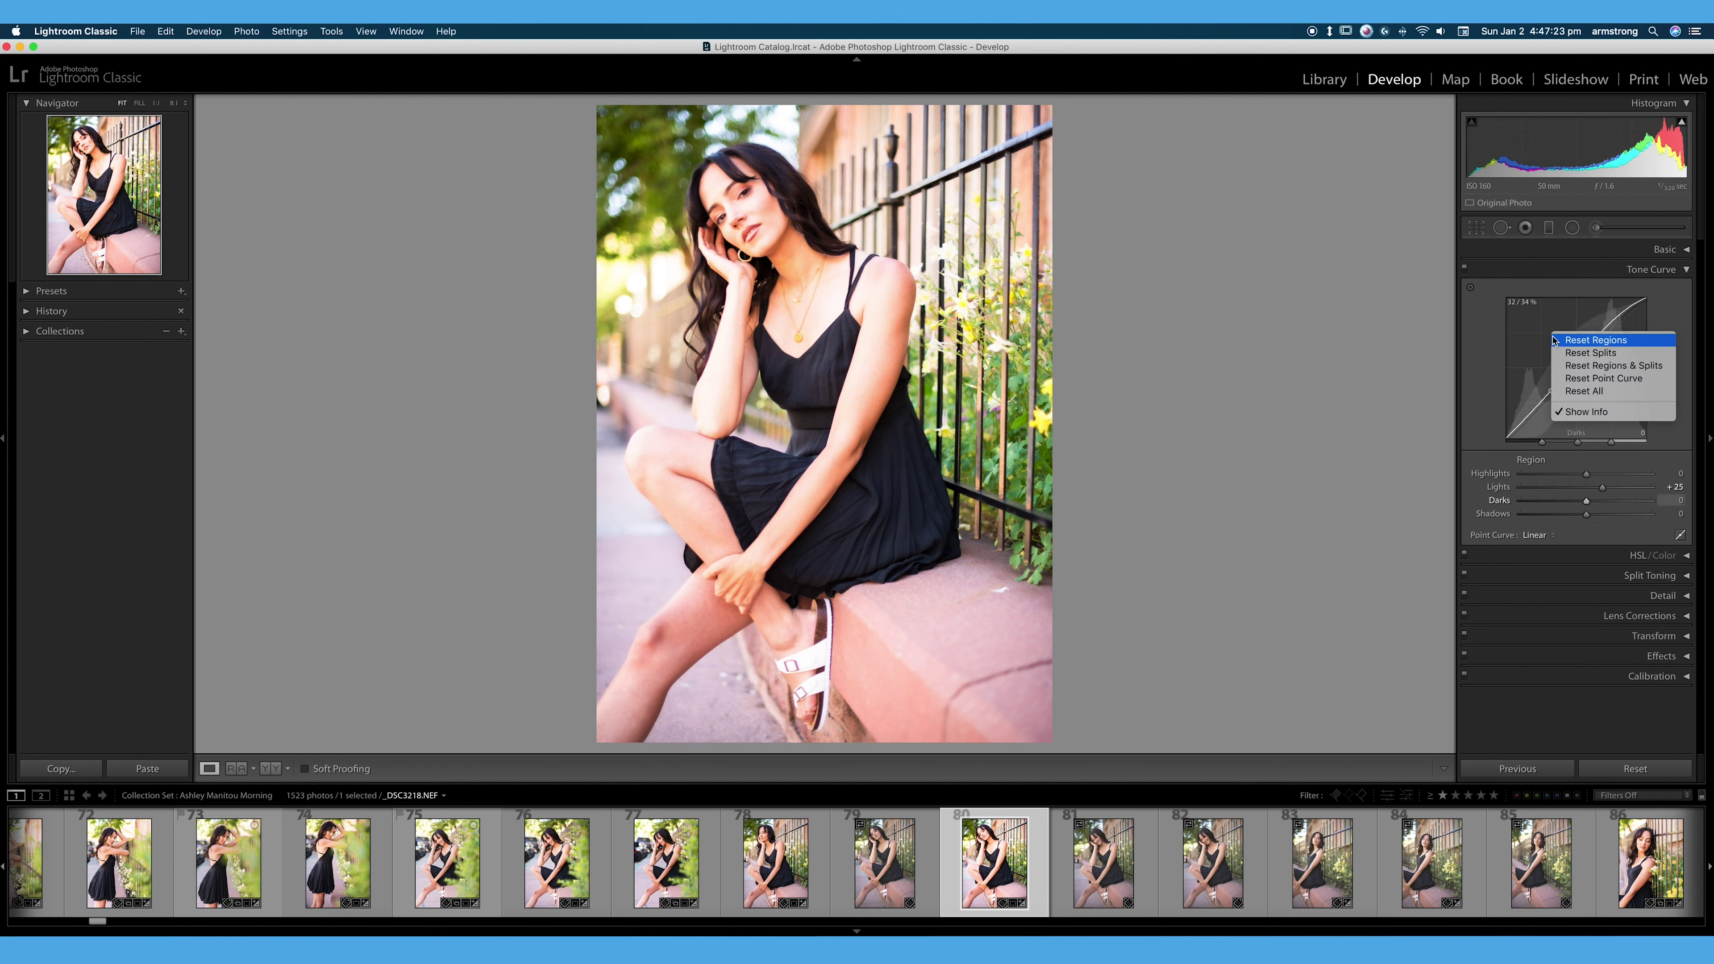
click(1644, 392)
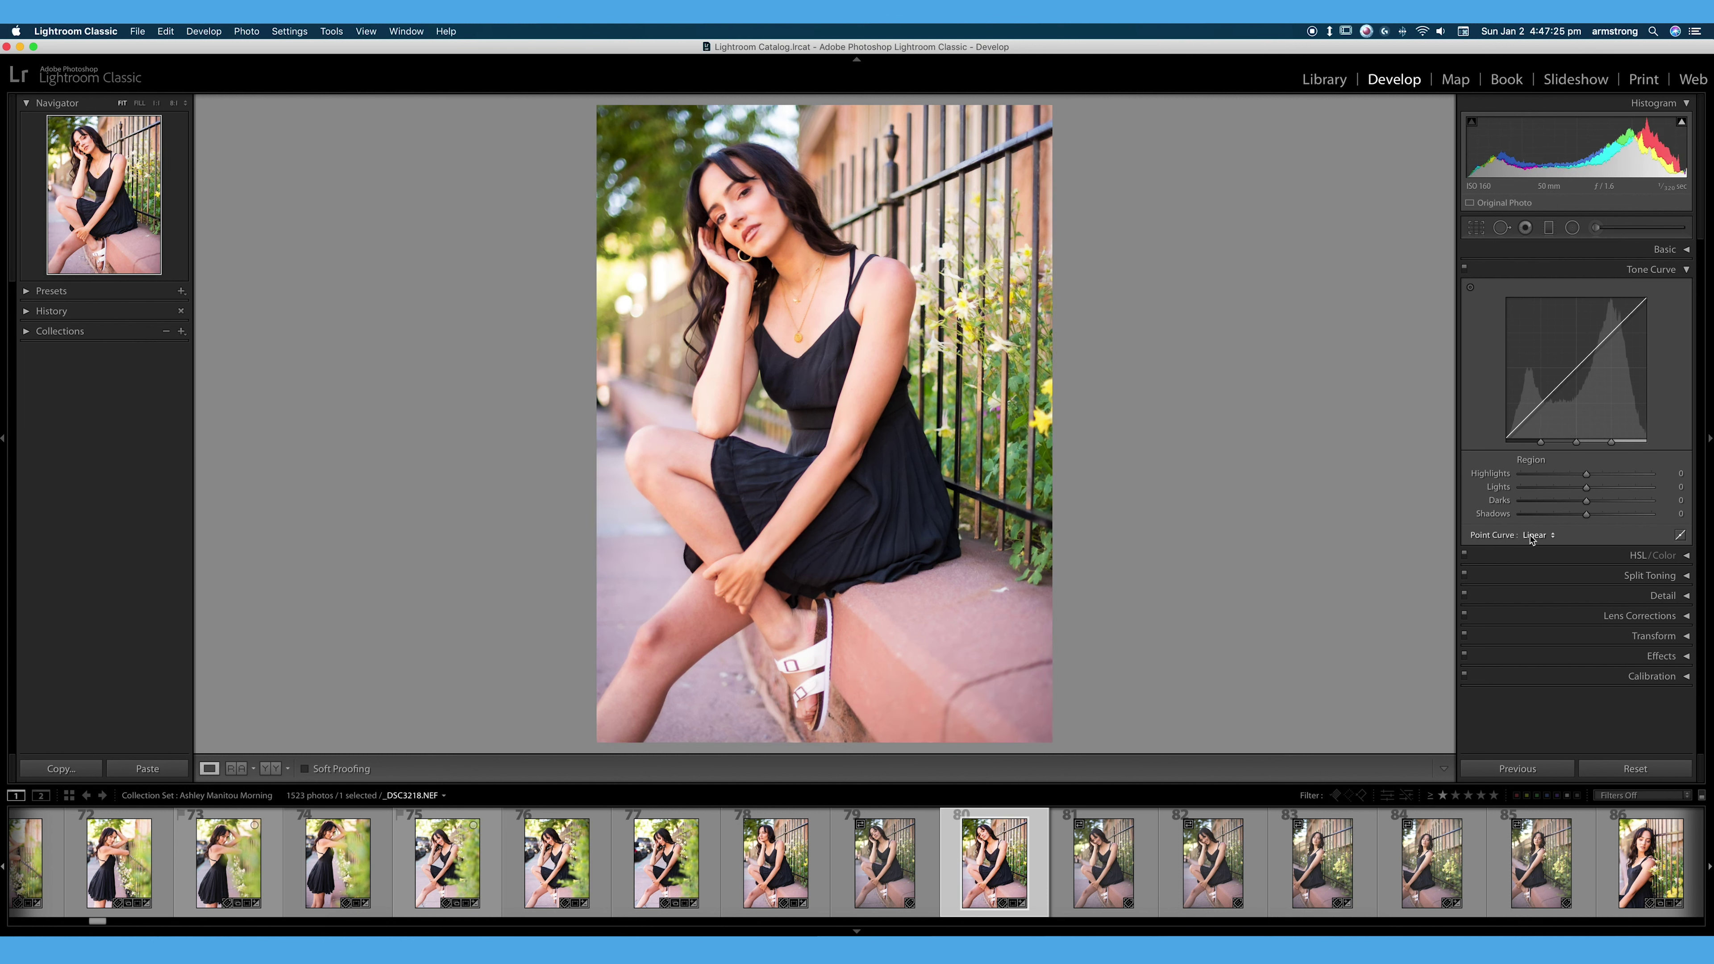
- Switch to point curve editing, and shape an S-curve with three points on the RGB channel before flattening it
click(1681, 536)
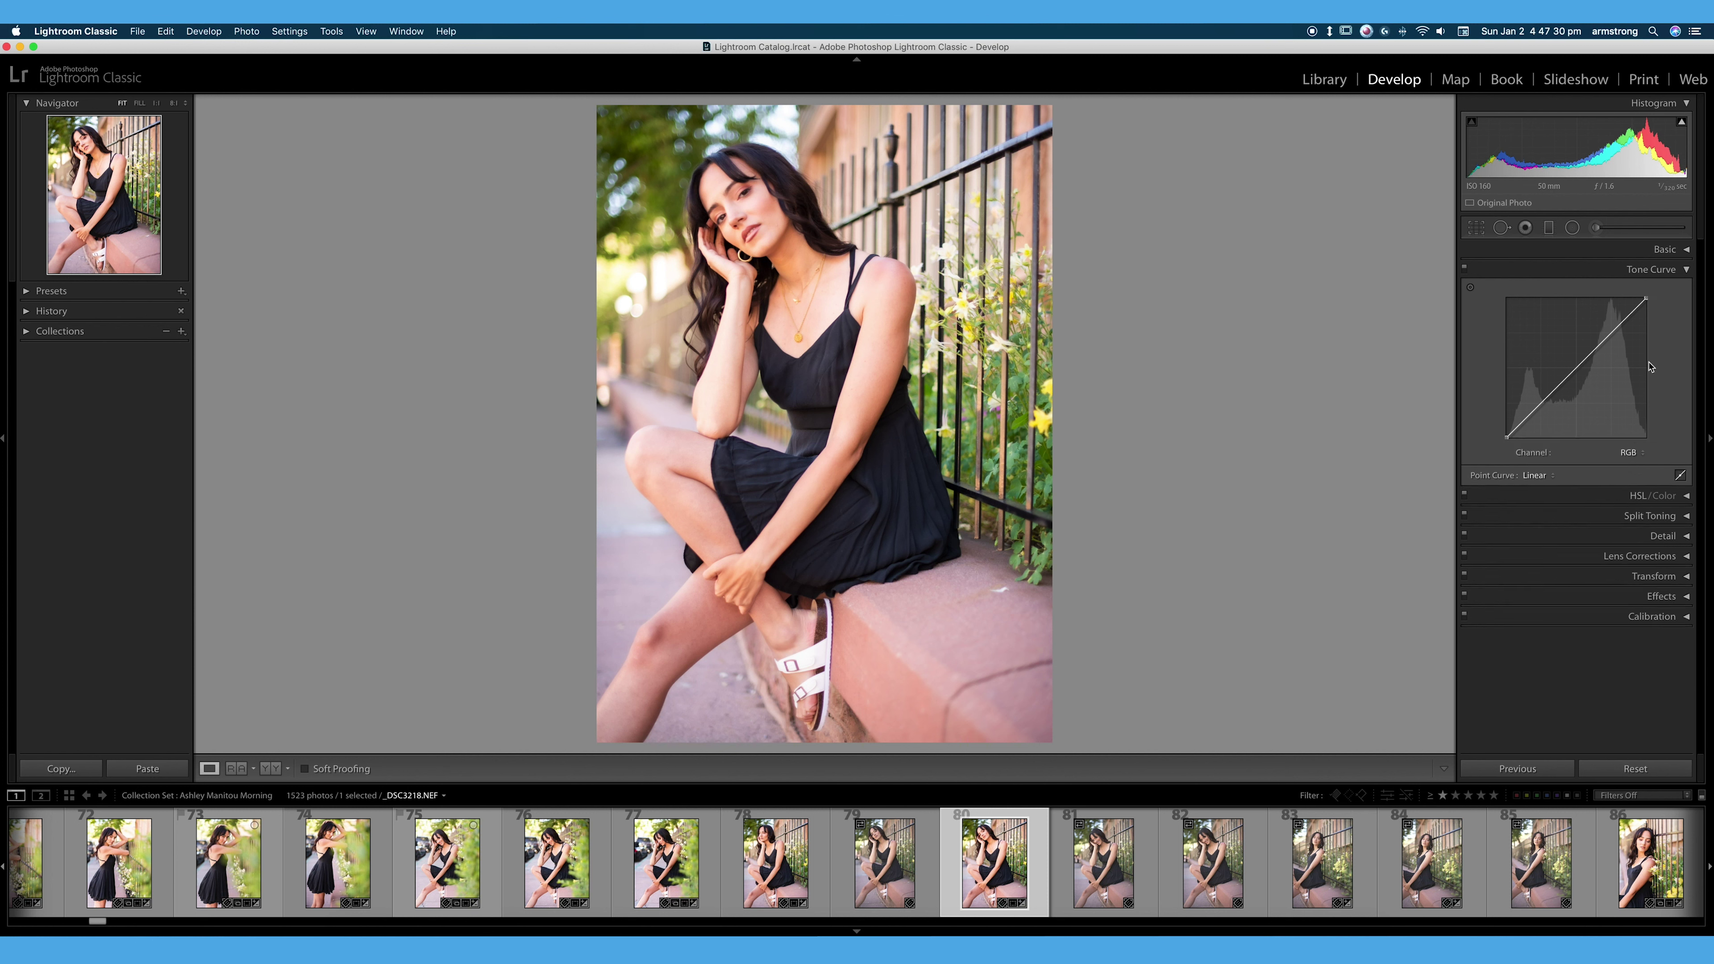
drag(1604, 343, 1602, 331)
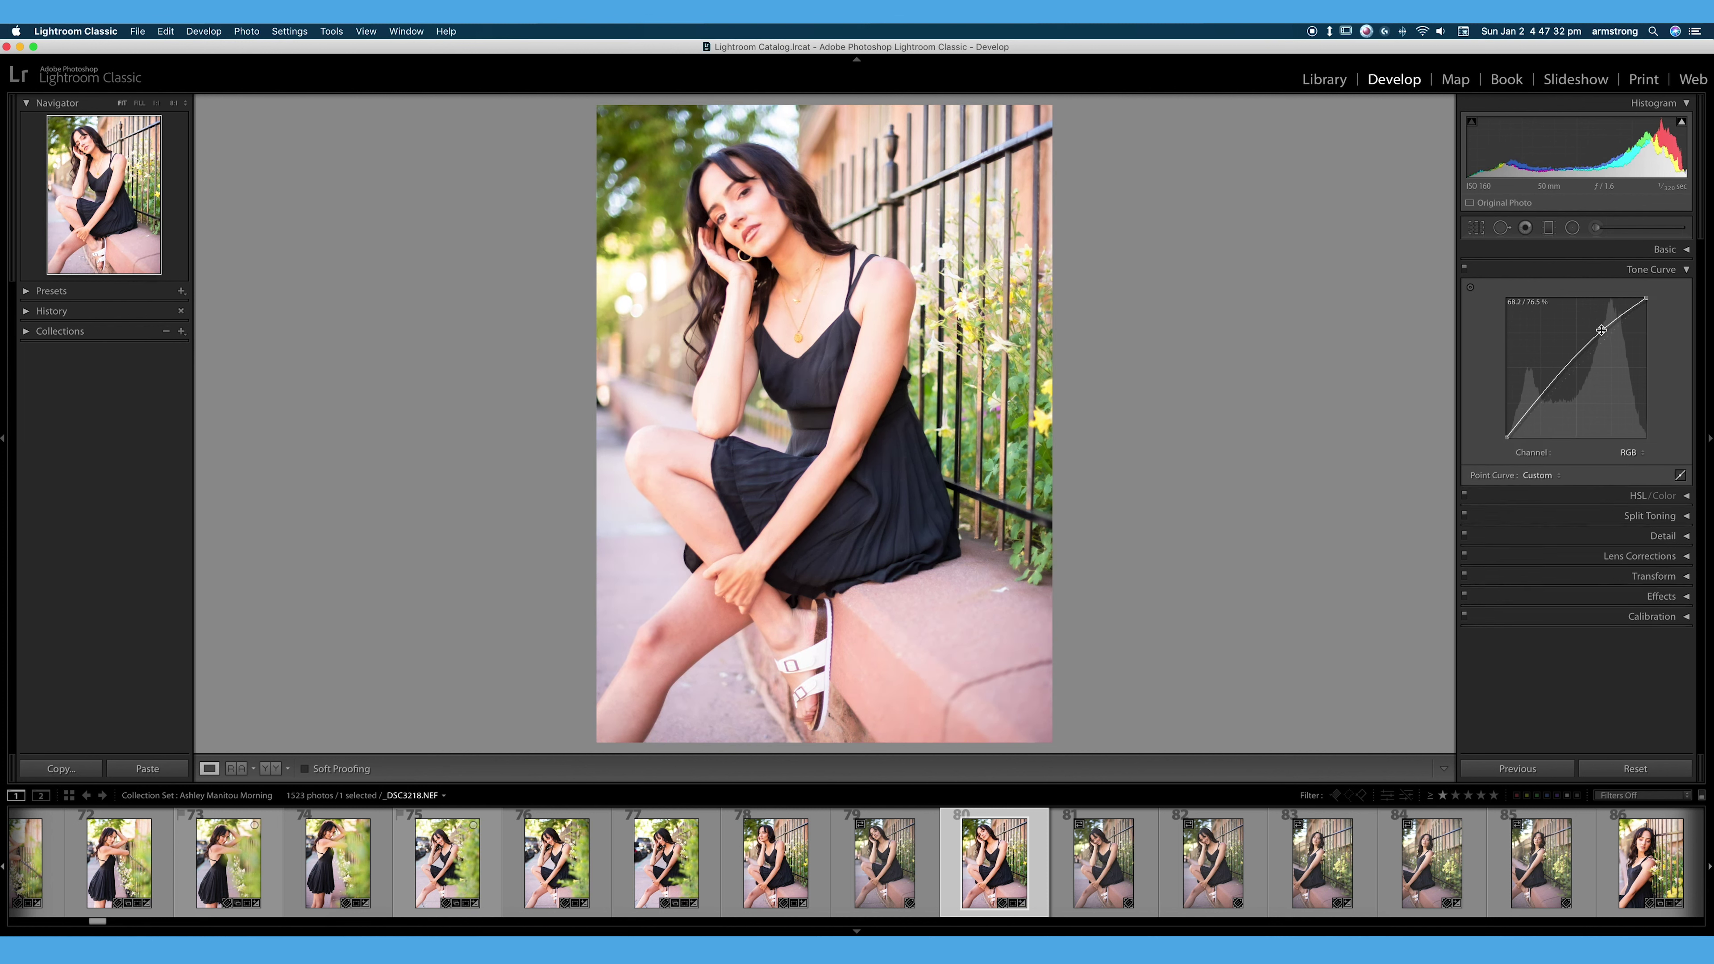
click(1581, 354)
drag(1555, 386, 1546, 406)
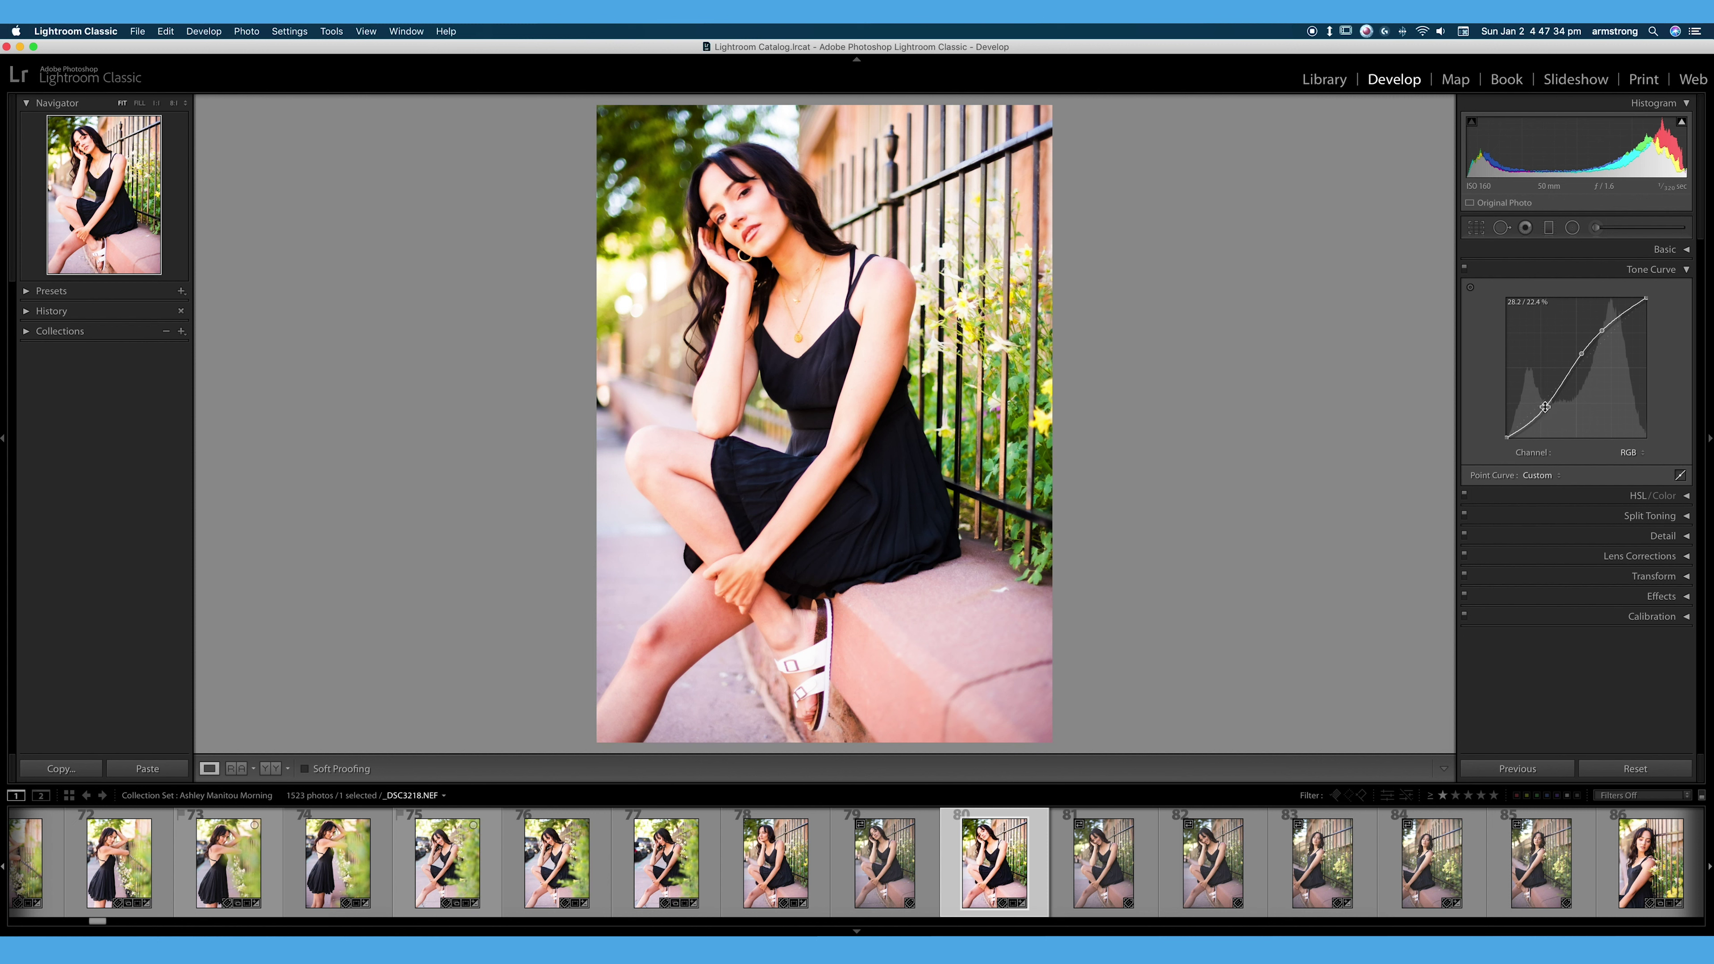
right_click(1635, 382)
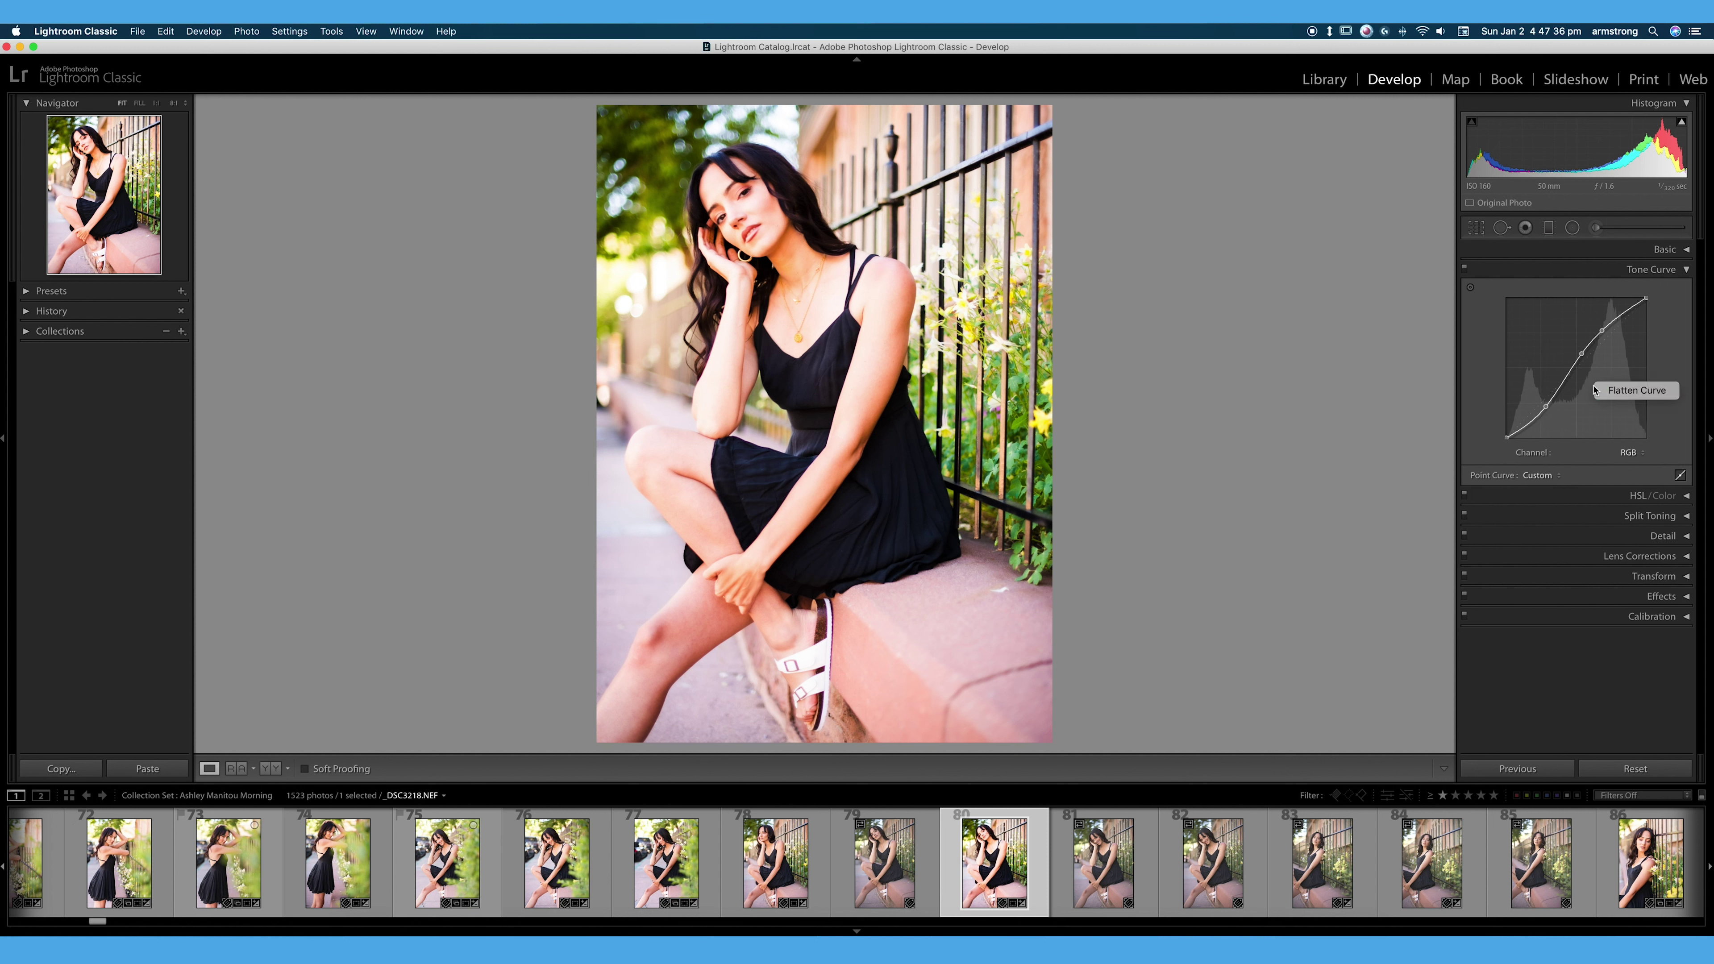
click(1617, 393)
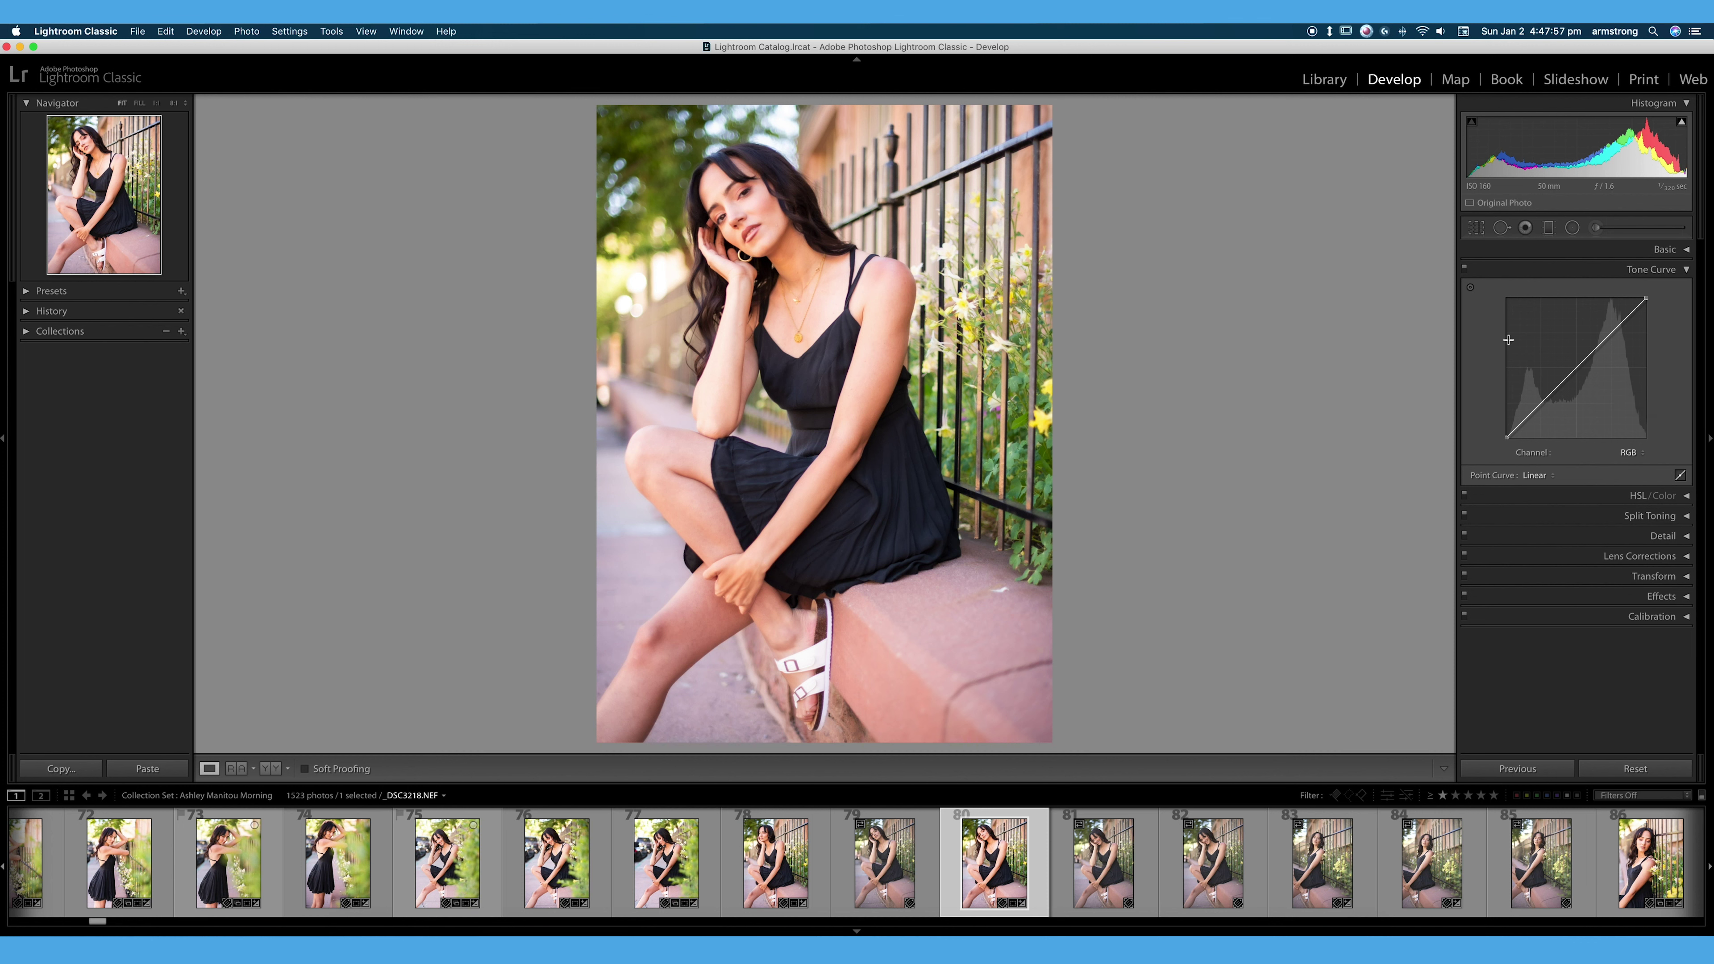
- Darken the subject's hair by adjusting the RGB point curve directly in the photo, and undo the change
click(1471, 288)
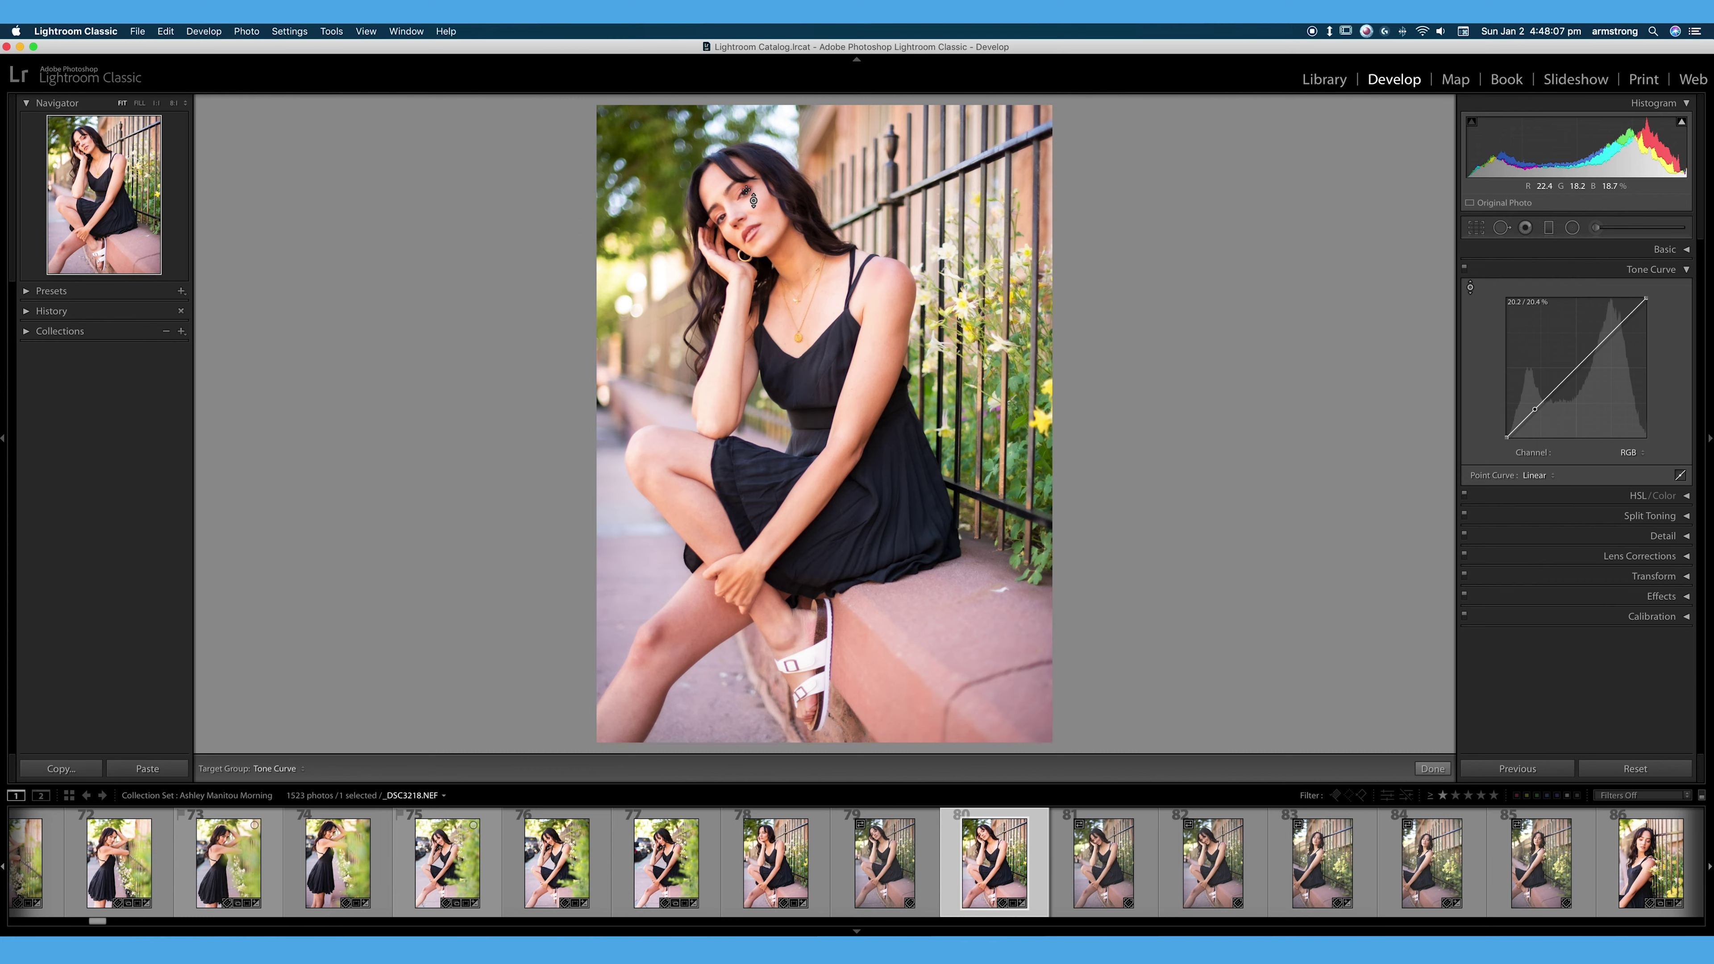
key(z)
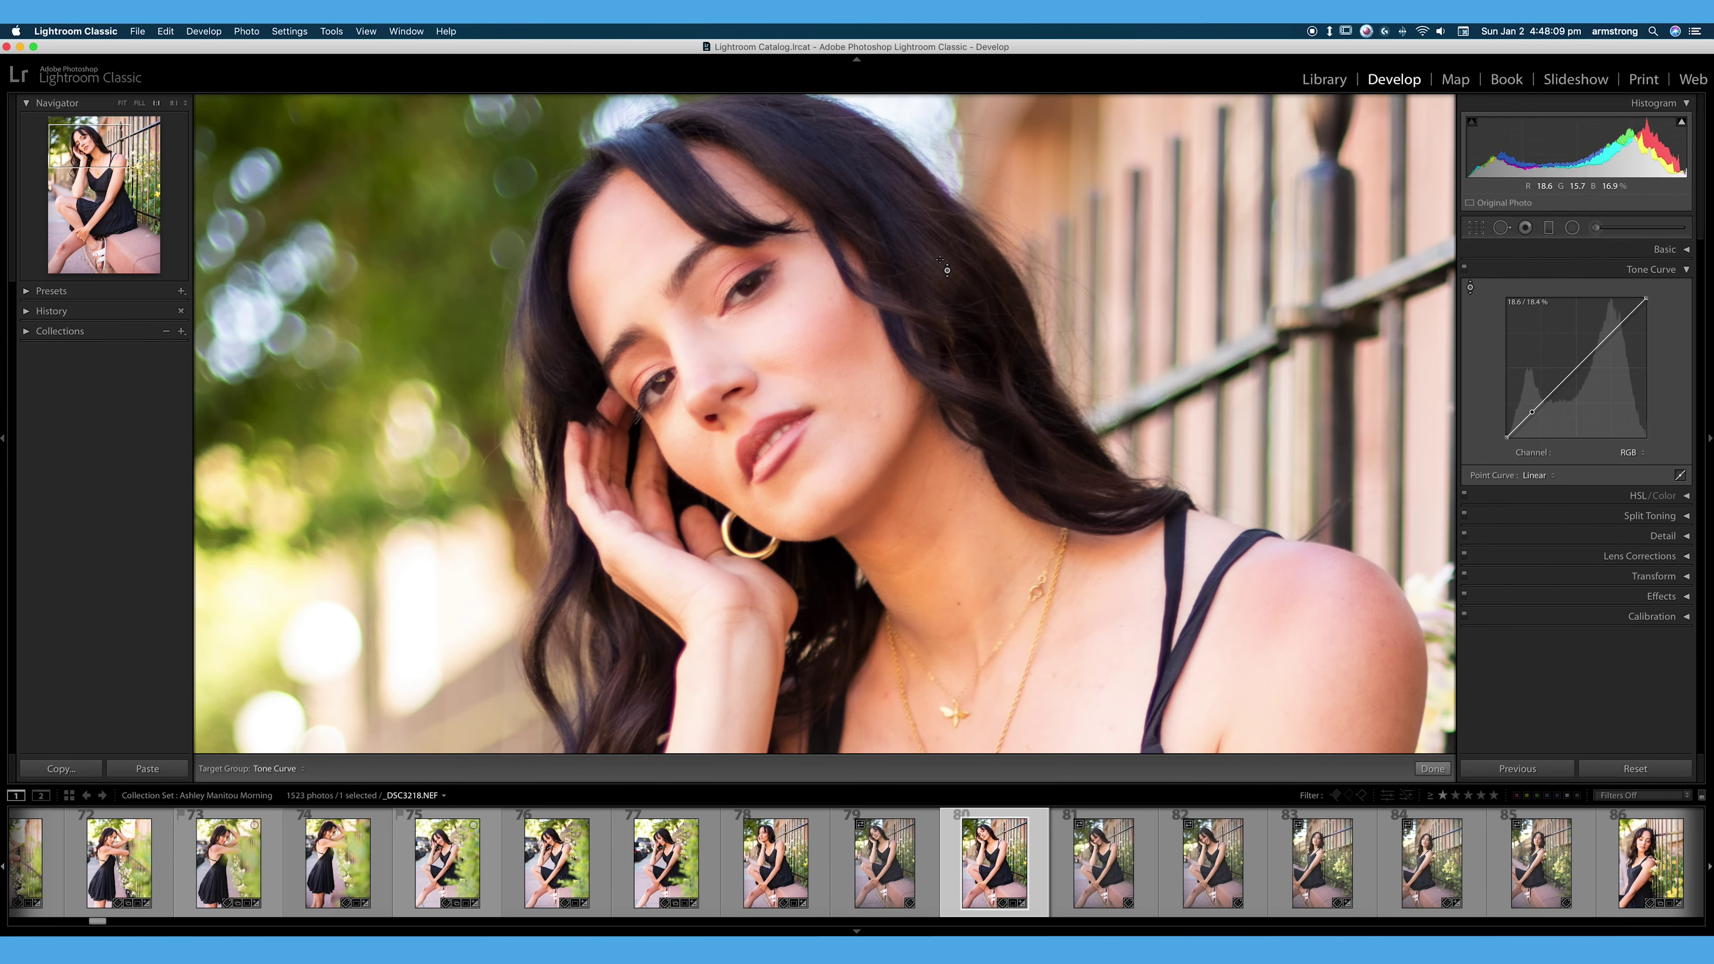
mouse_move(978, 289)
mouse_down()
mouse_move(979, 272)
mouse_move(979, 302)
mouse_up()
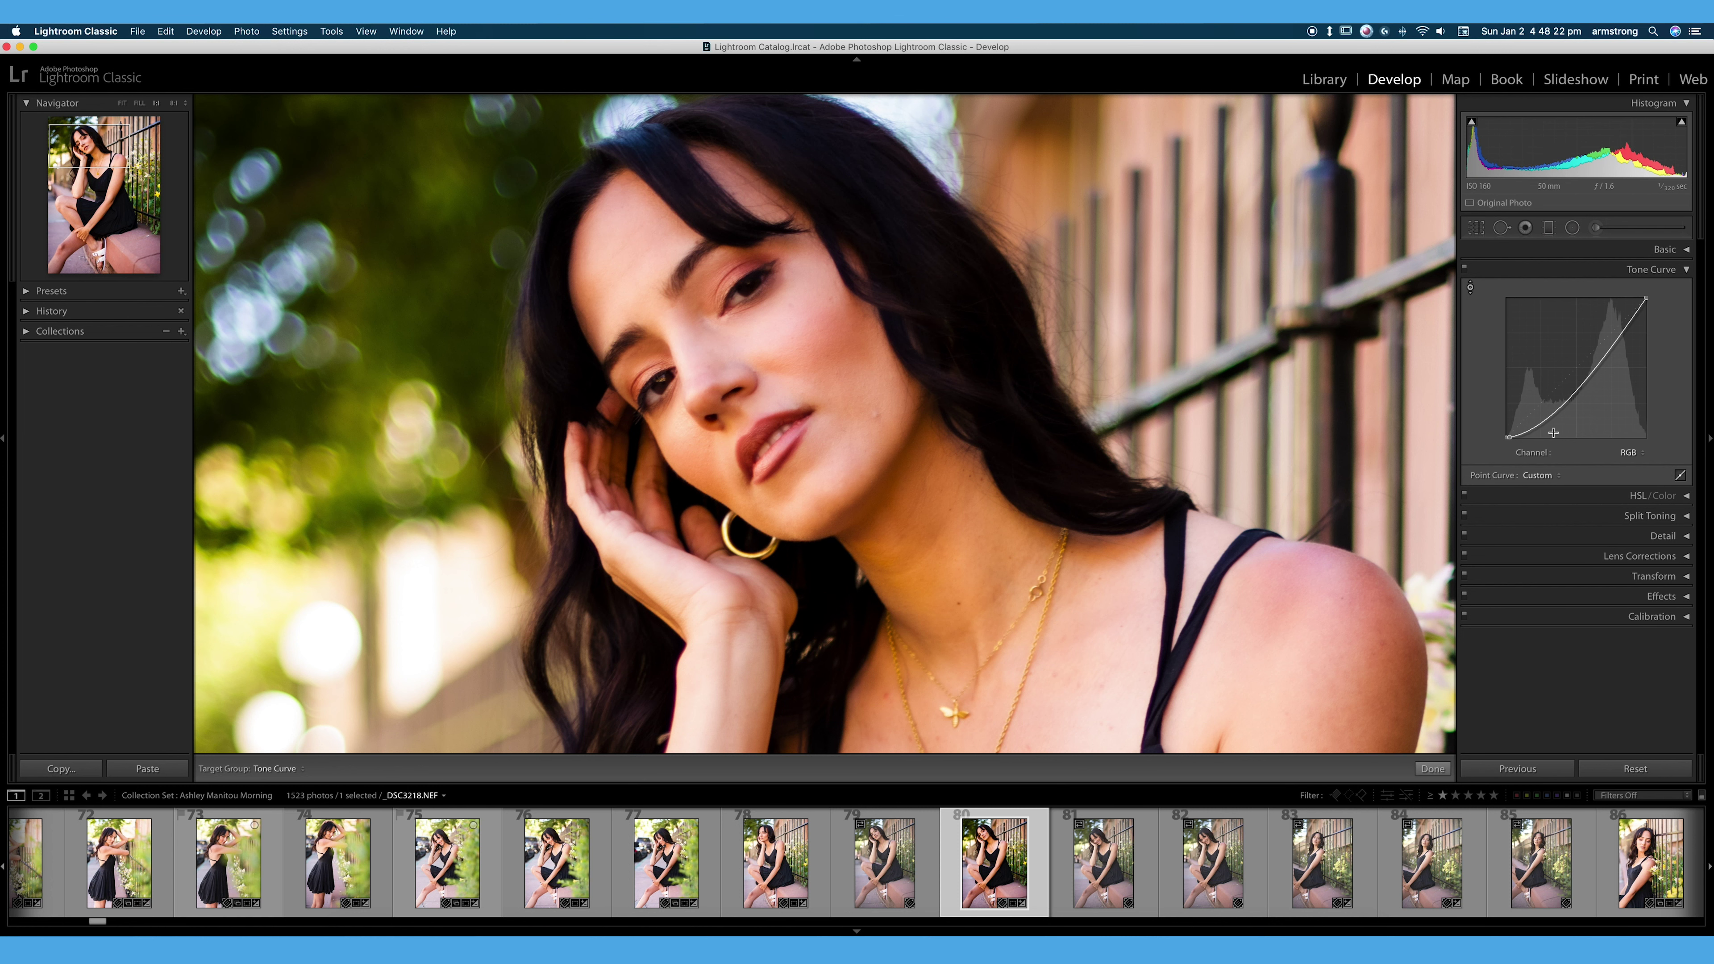
key(super+z)
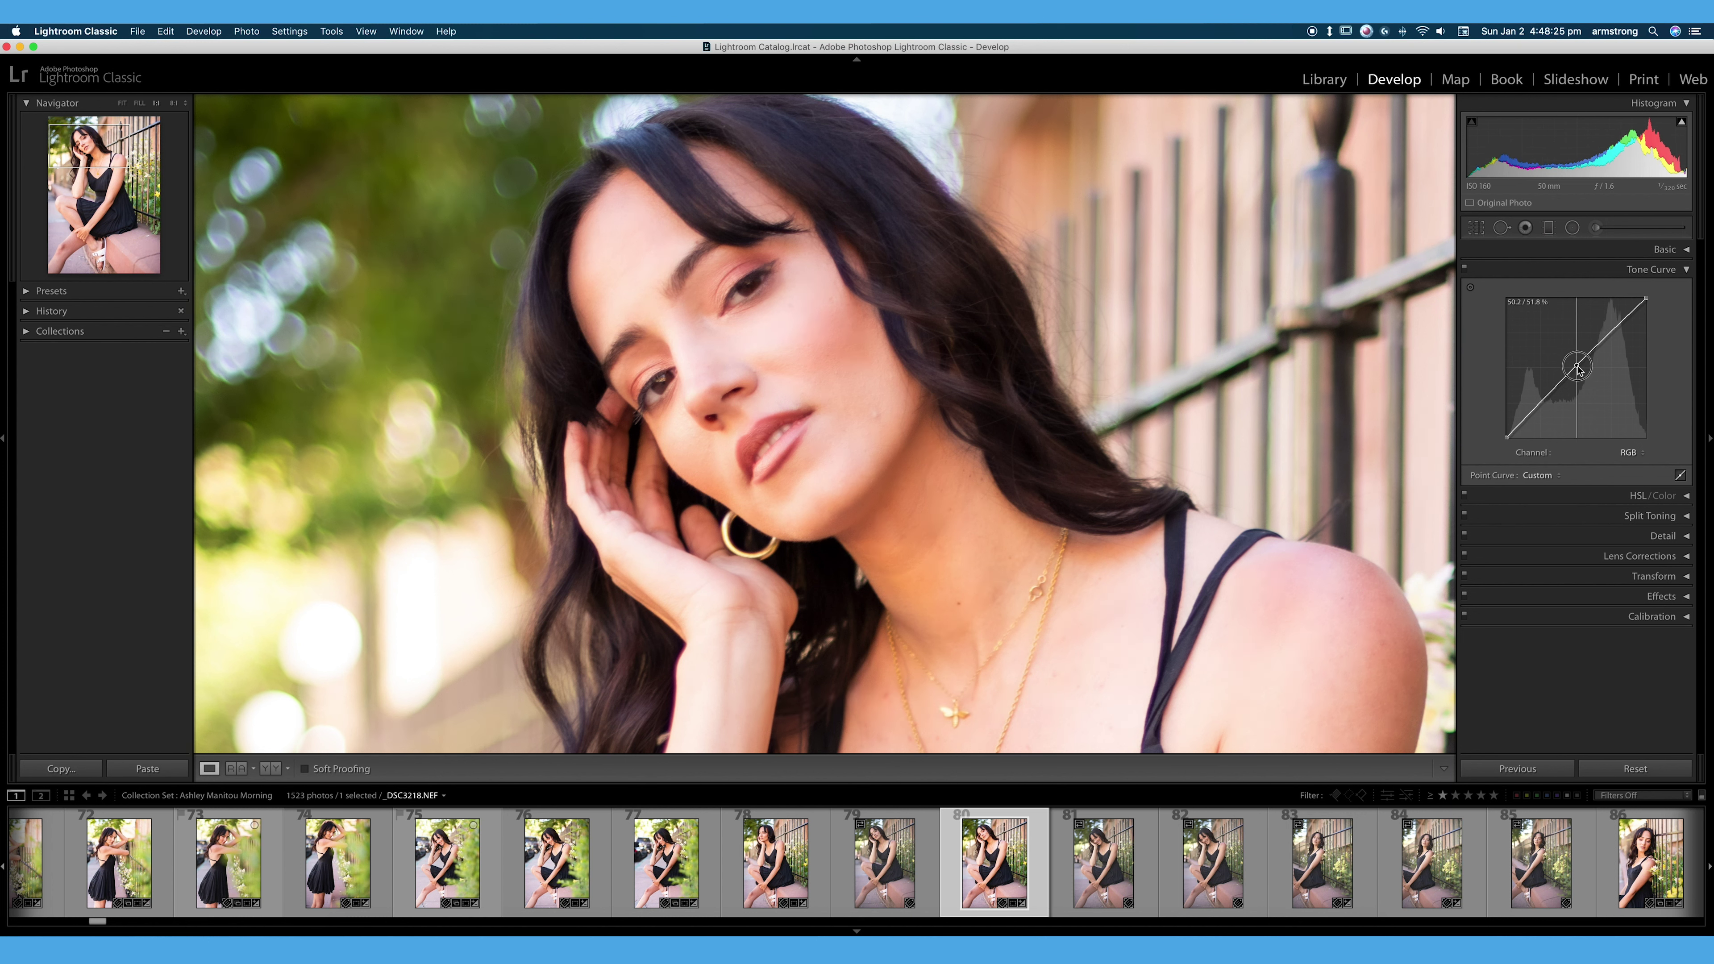
- Anchor the RGB curve's midpoint, adjust several tones of the portrait directly in the photo, and flatten the curve
drag(1578, 369, 1577, 369)
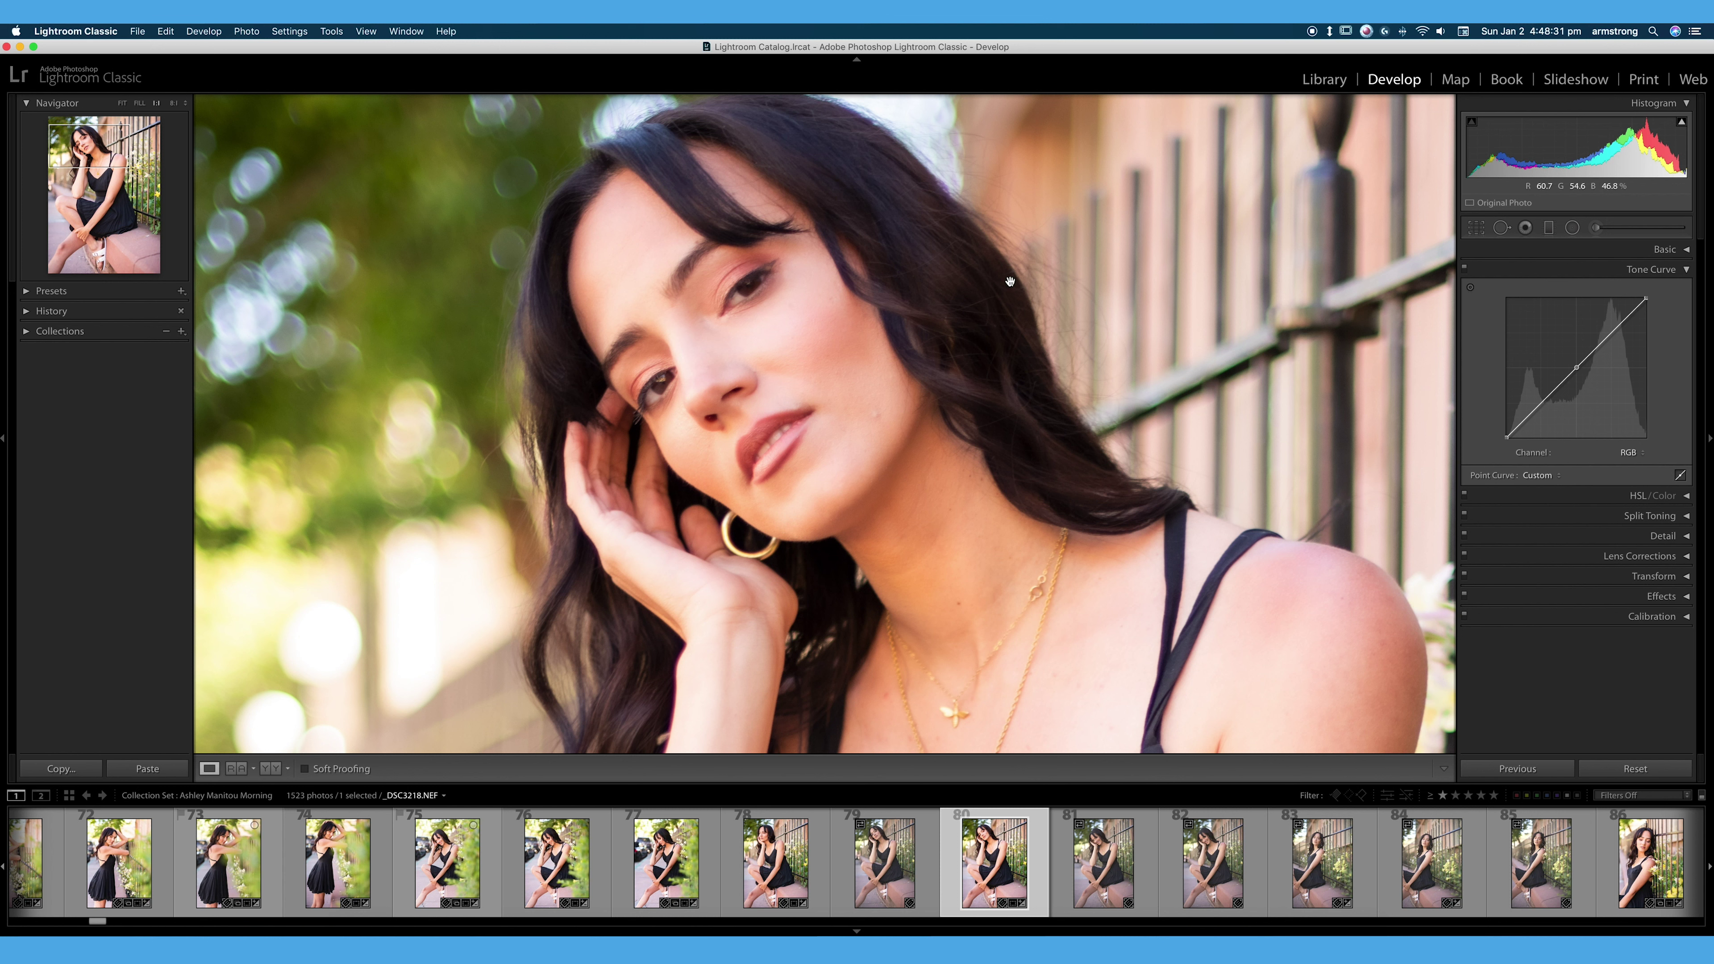
click(1471, 288)
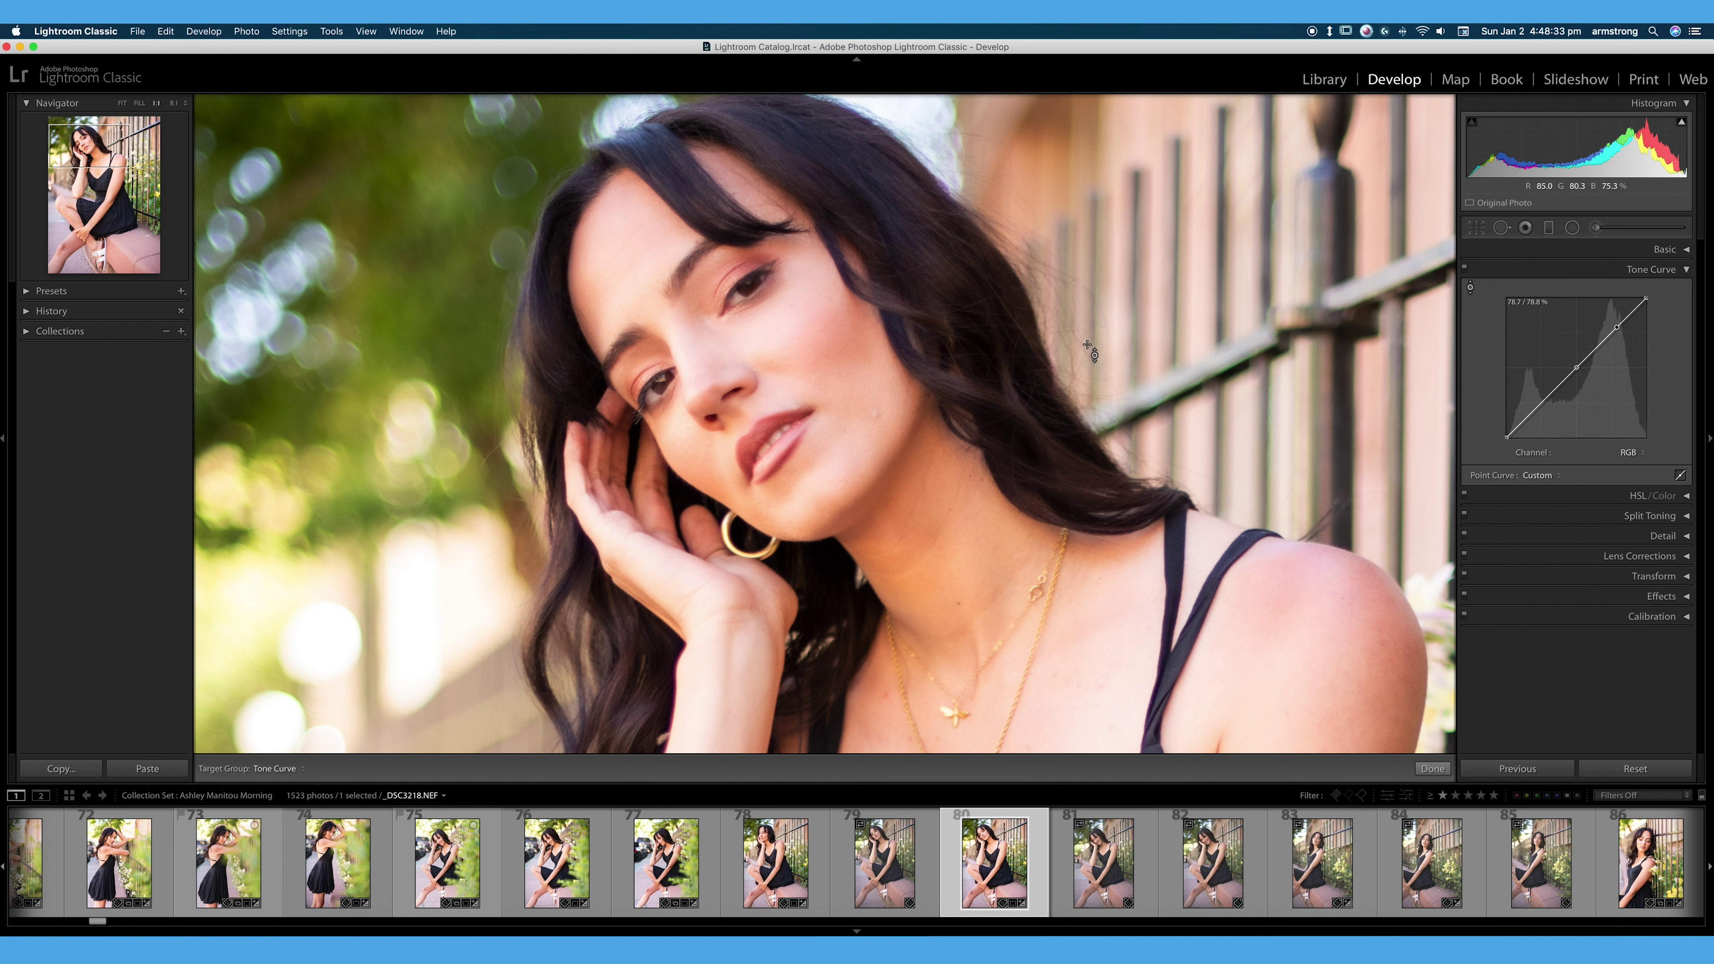
mouse_move(820, 588)
mouse_down()
mouse_move(820, 615)
mouse_move(820, 503)
mouse_move(820, 616)
mouse_up()
drag(641, 492, 641, 466)
drag(769, 337, 858, 347)
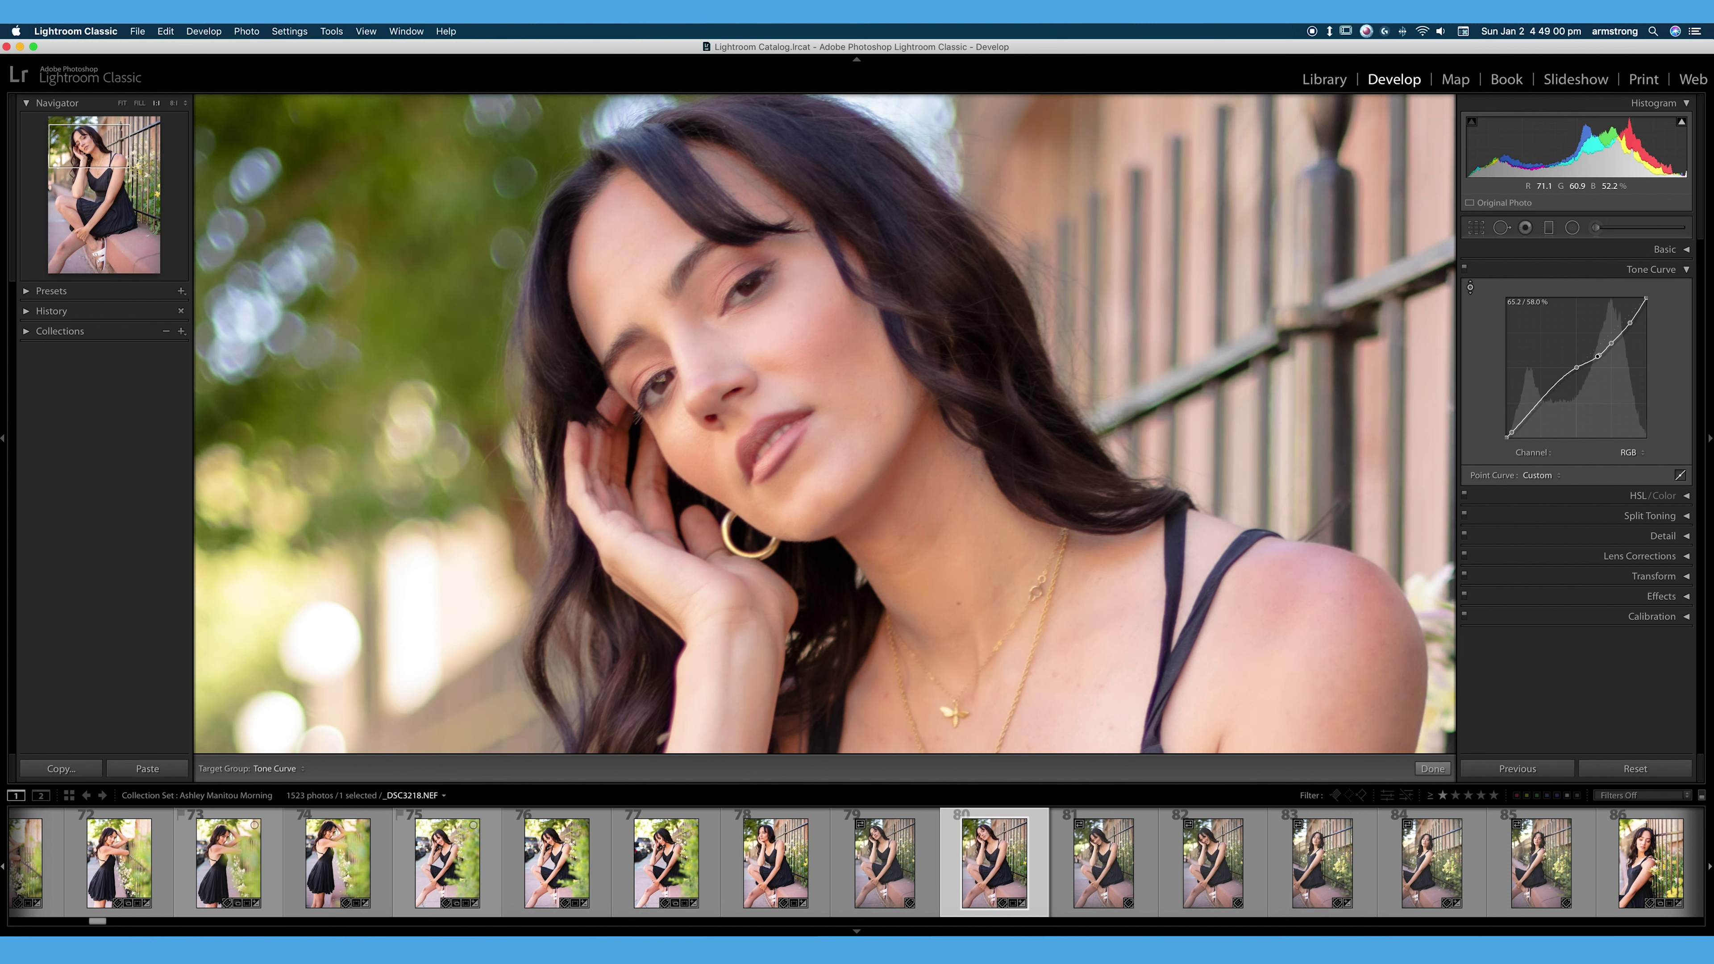
drag(837, 352, 837, 304)
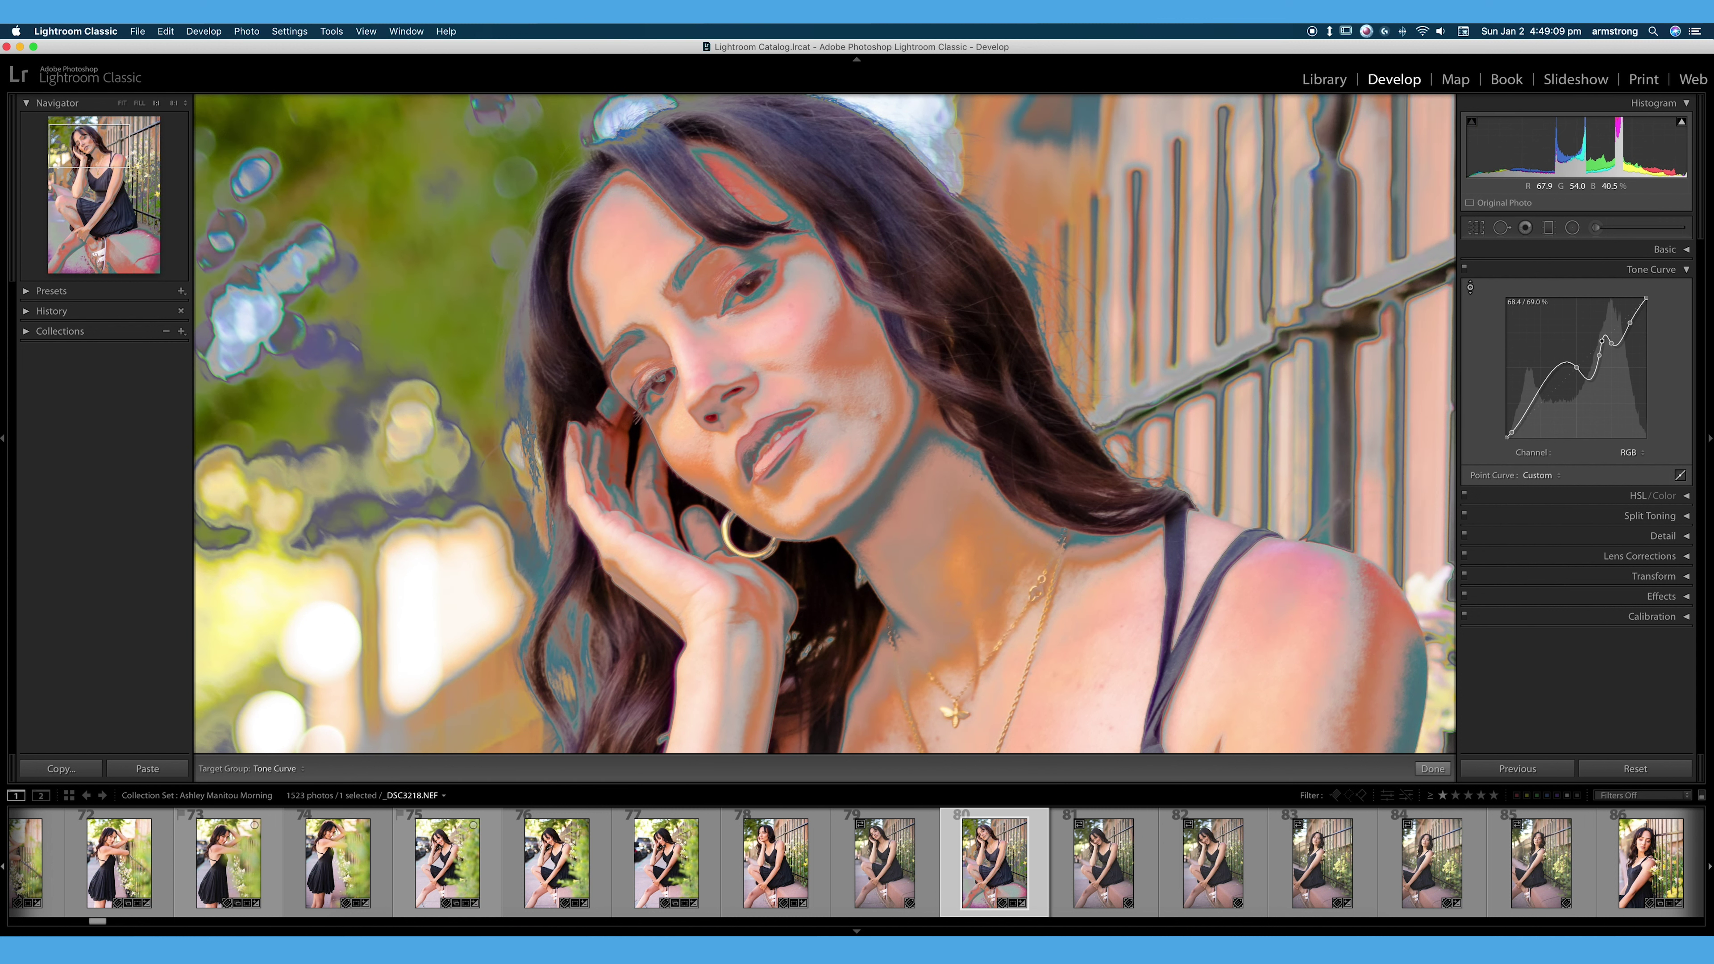
right_click(1573, 338)
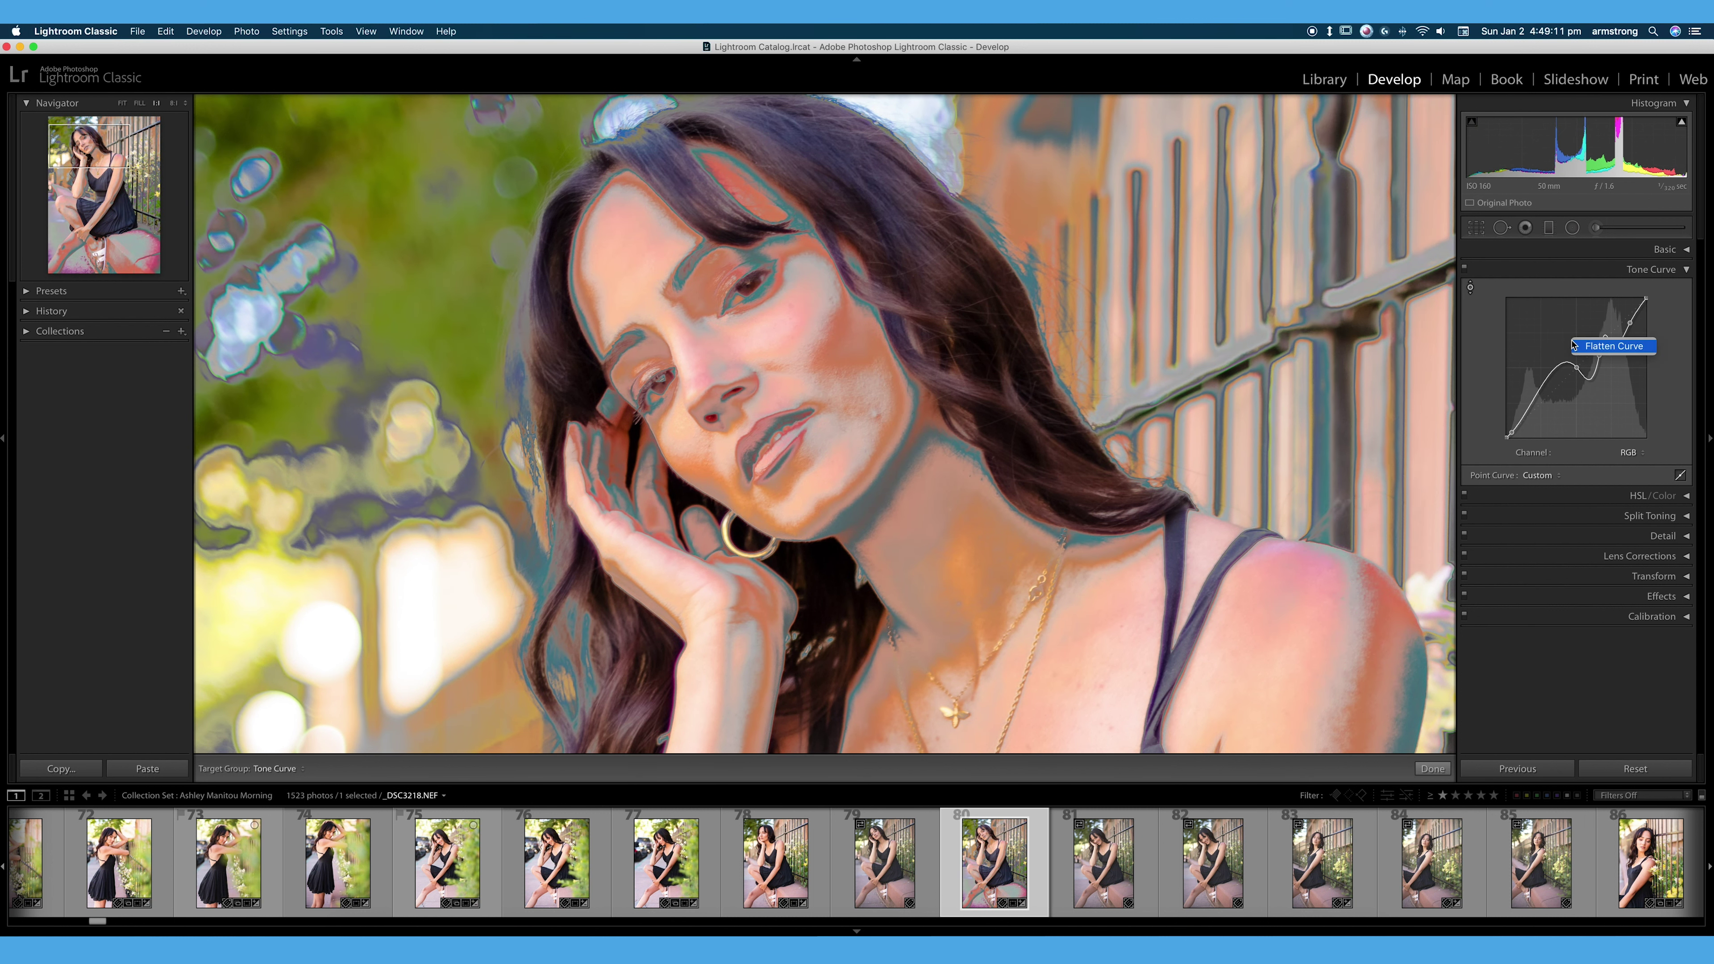
click(1586, 344)
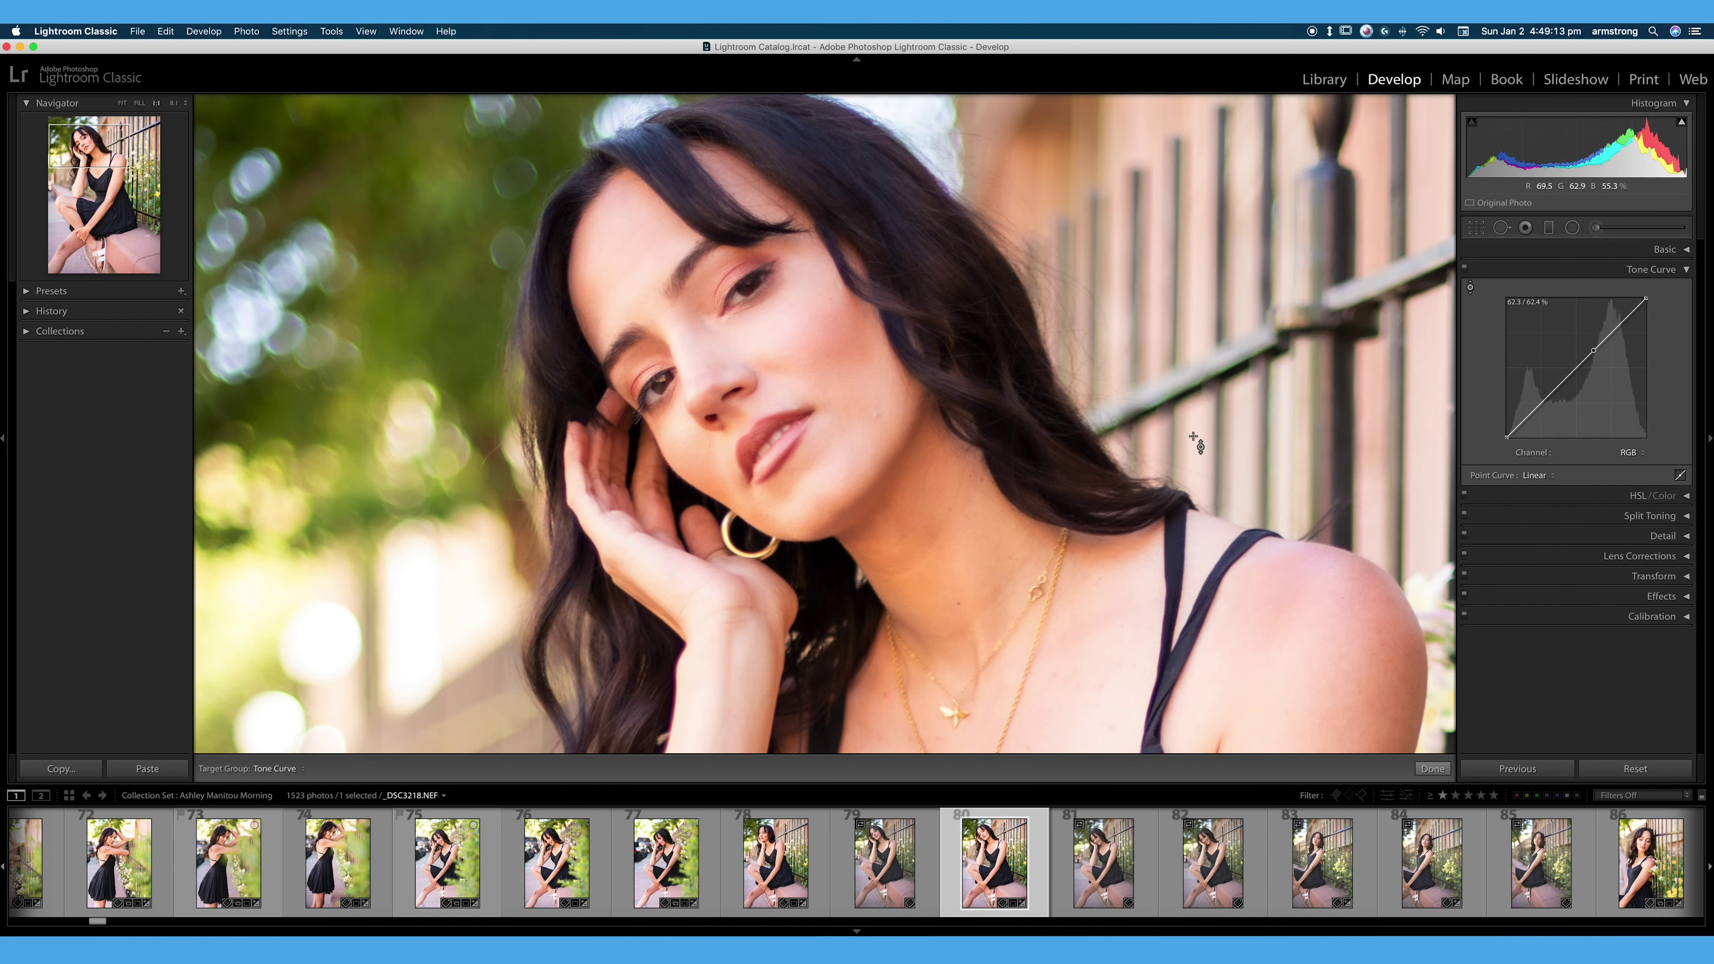
- Add a highlight point and a shadow point to the RGB curve, forming a gentle S-curve, and view the whole photo
click(1611, 334)
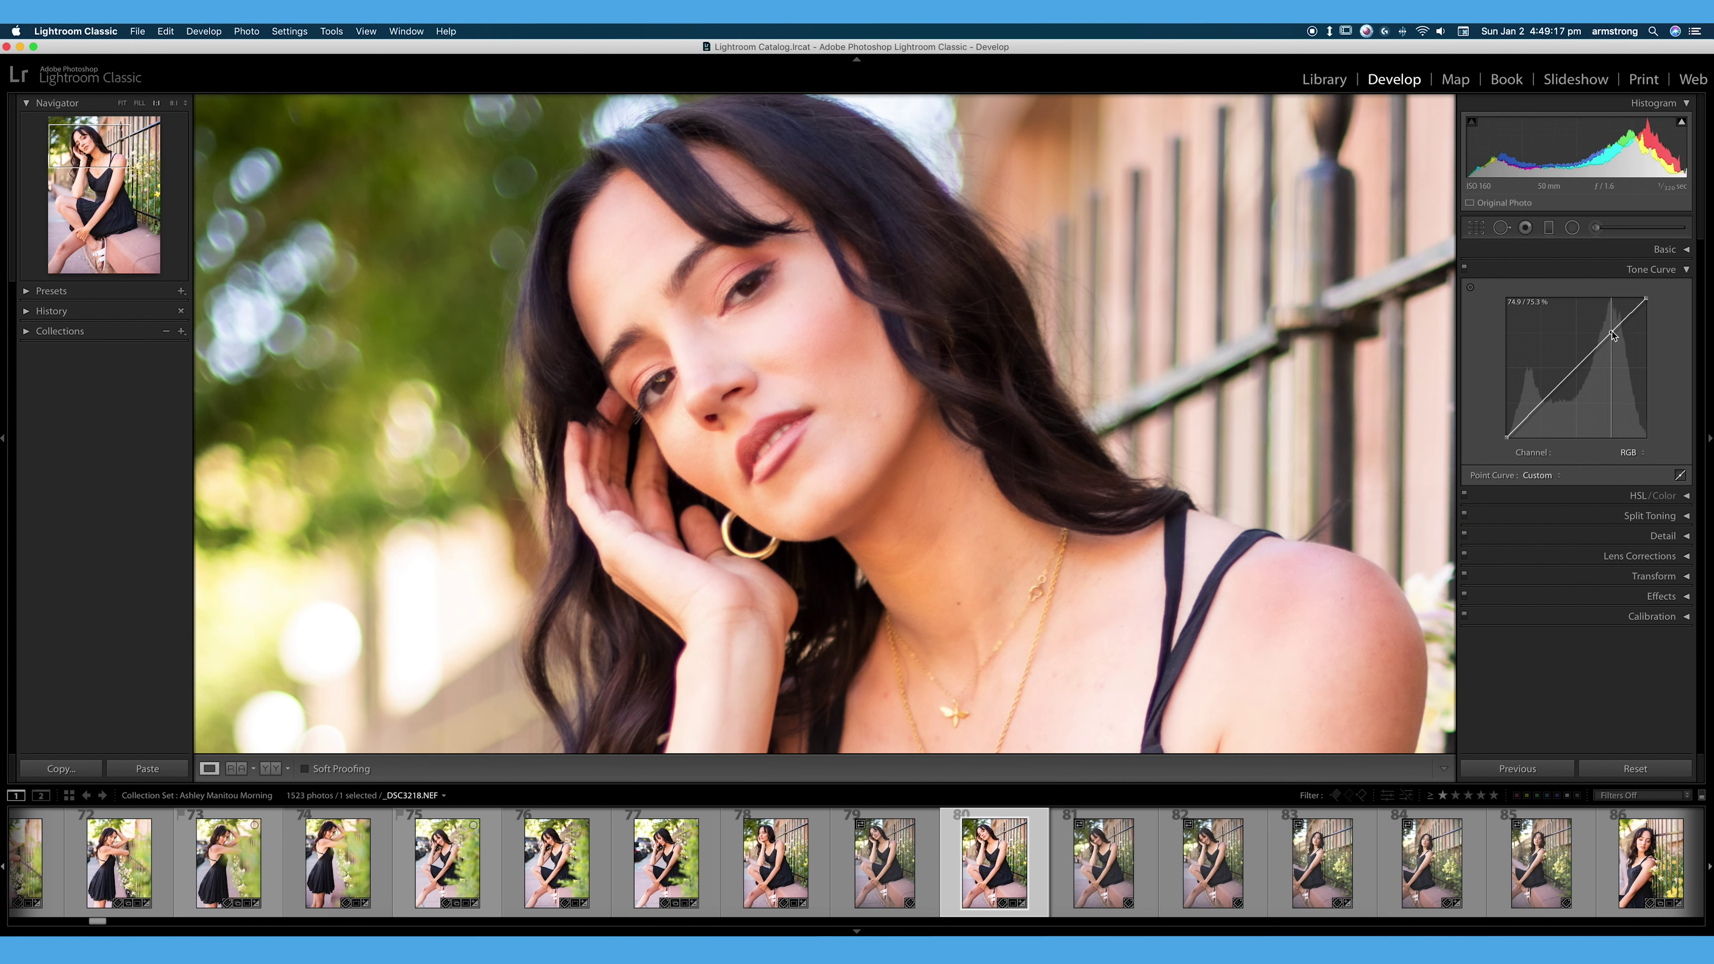
click(1542, 406)
drag(1541, 405, 1541, 409)
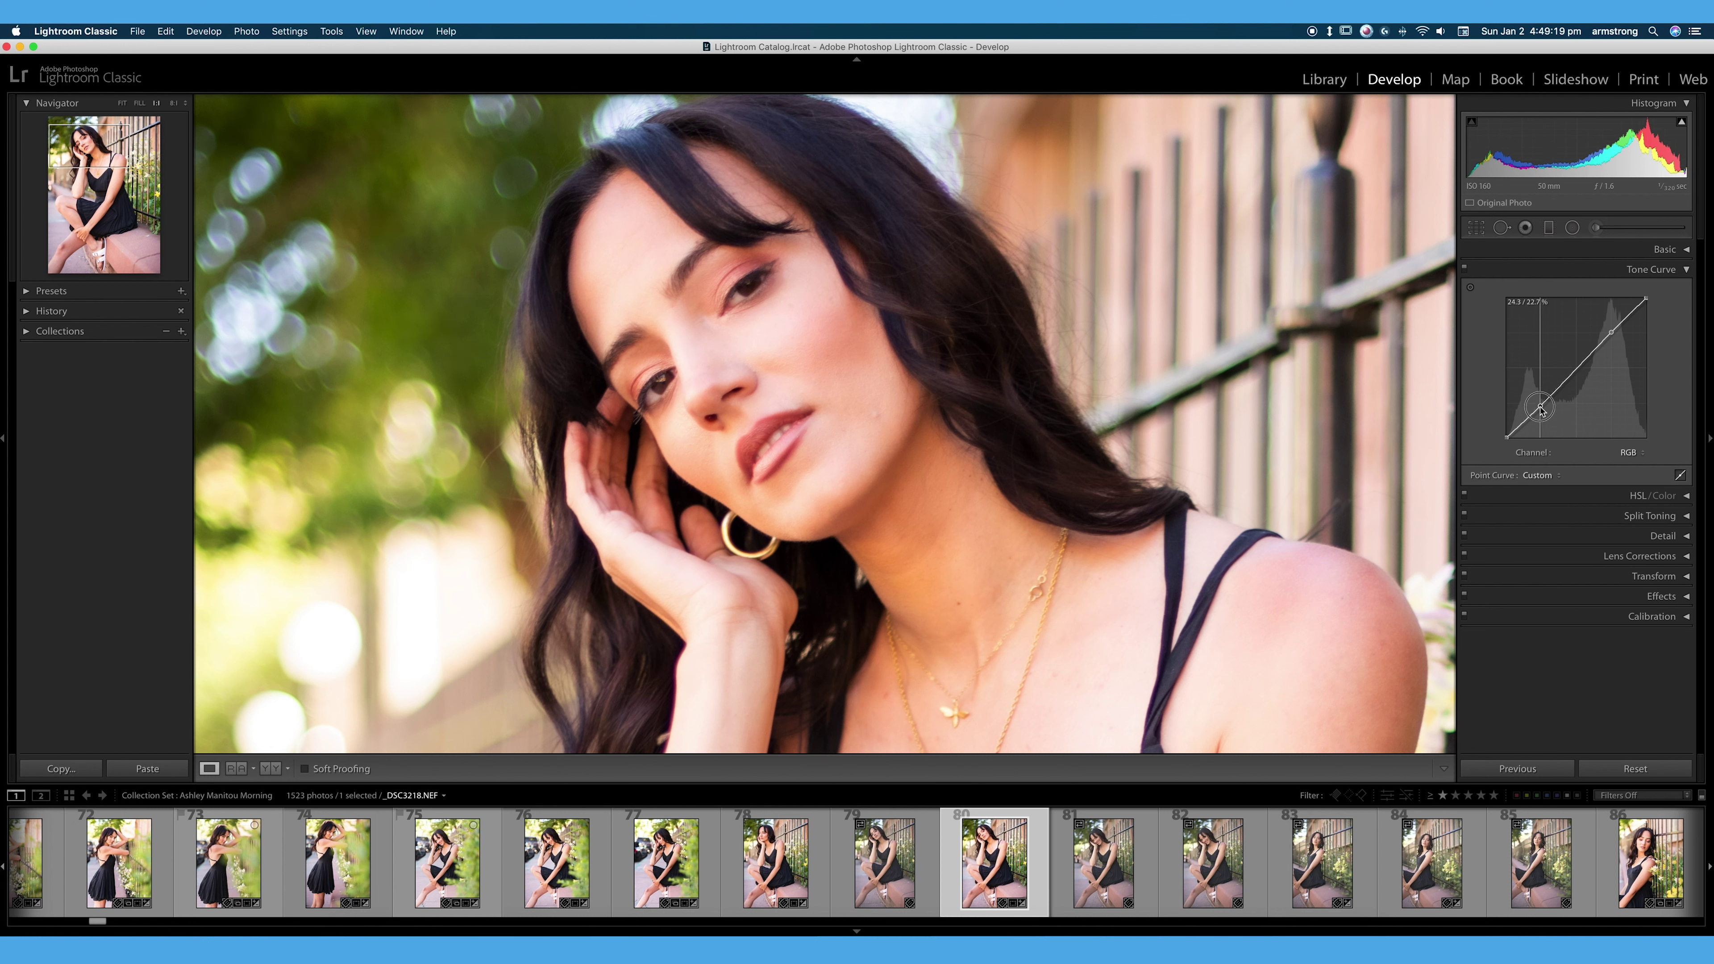
click(1117, 388)
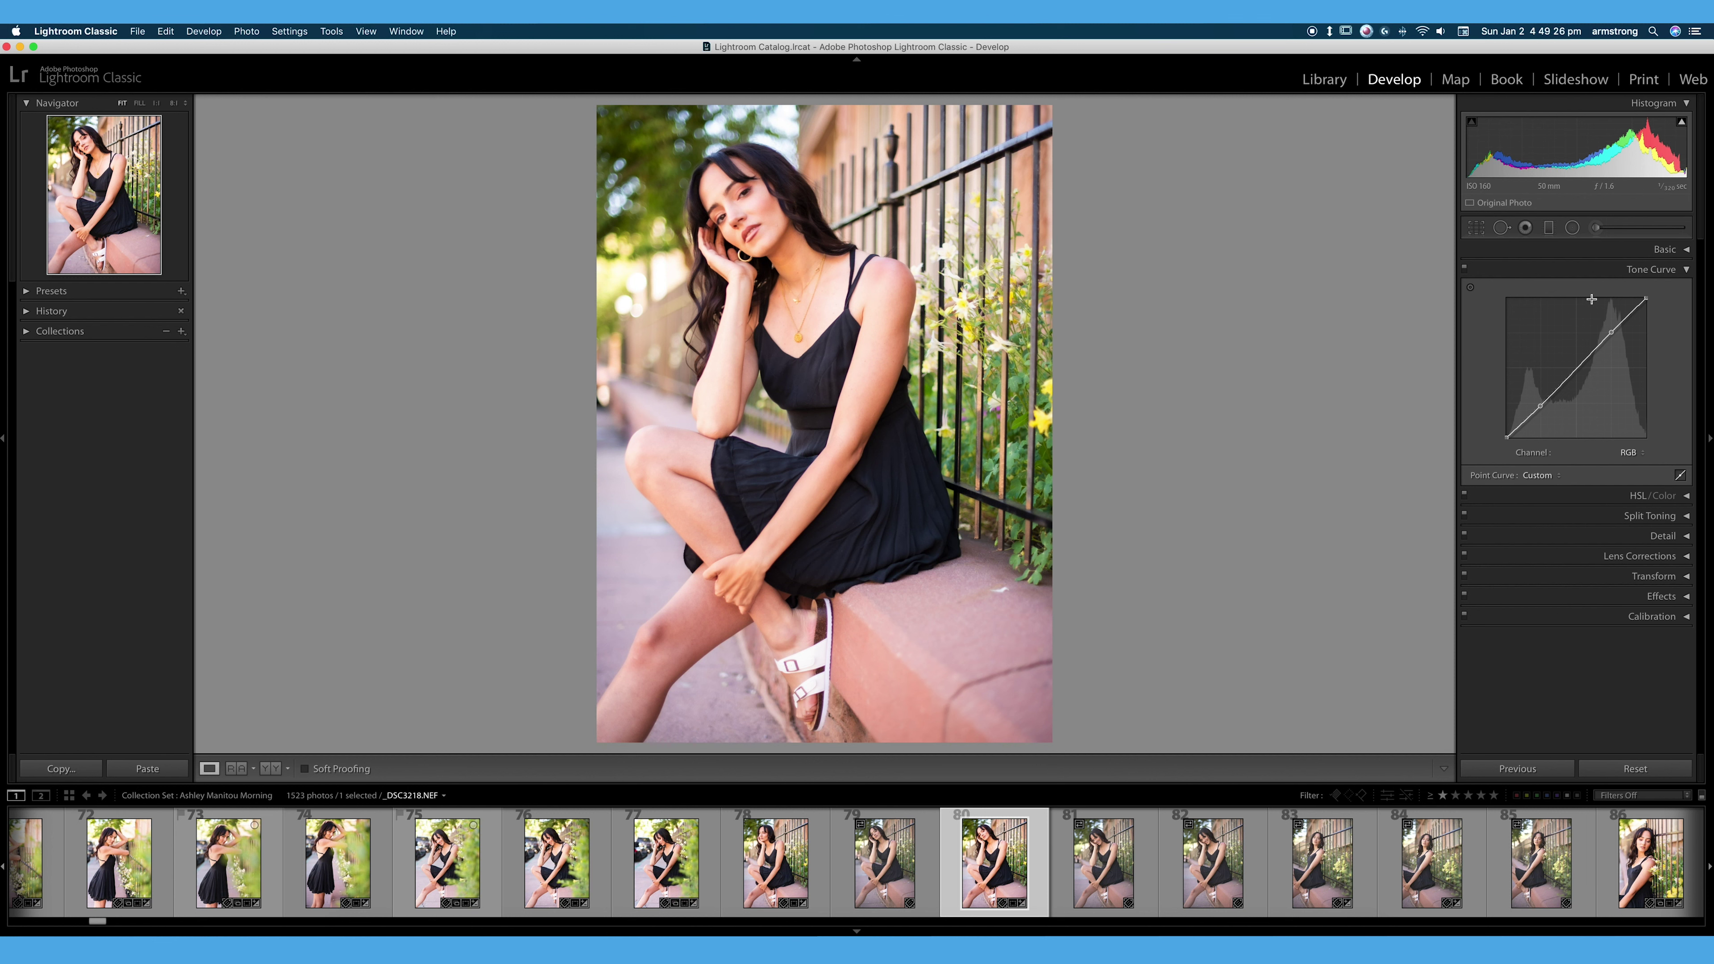
- Compare the photo with the Tone Curve adjustments switched off and on several times
click(1465, 270)
click(1464, 271)
click(1465, 271)
click(1465, 271)
click(1465, 271)
click(1465, 271)
- Apply the Medium Contrast point curve preset, and return the preset to Linear
click(1548, 476)
click(1547, 445)
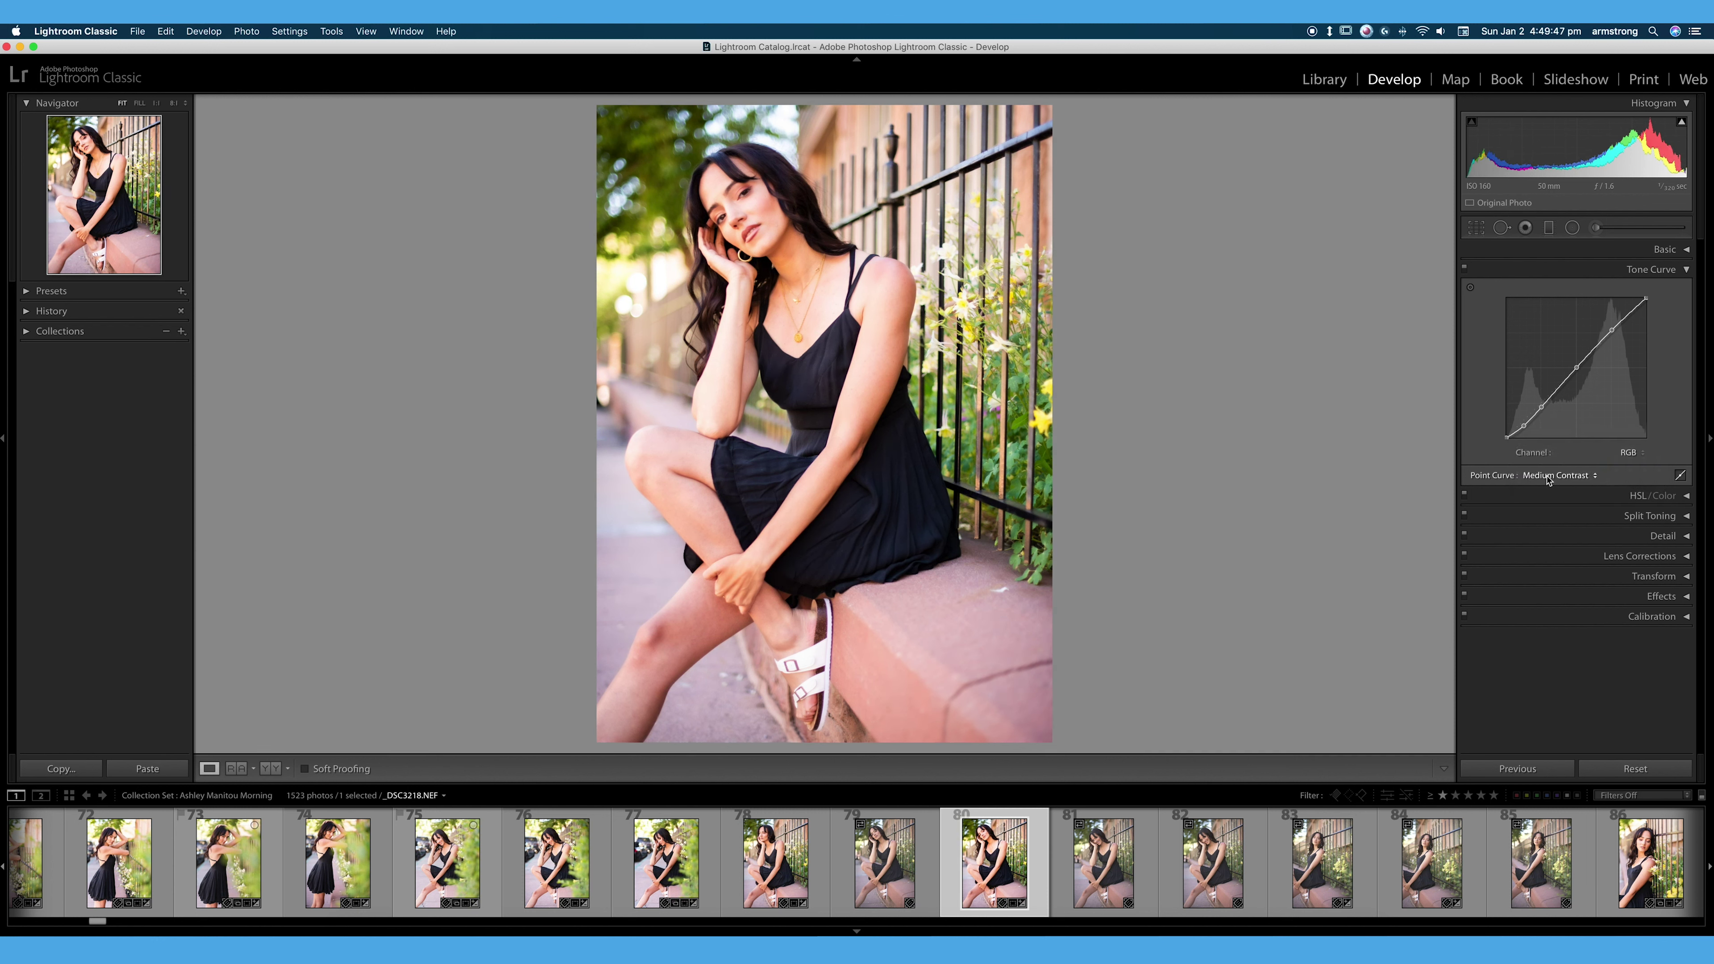
click(1548, 476)
click(1547, 467)
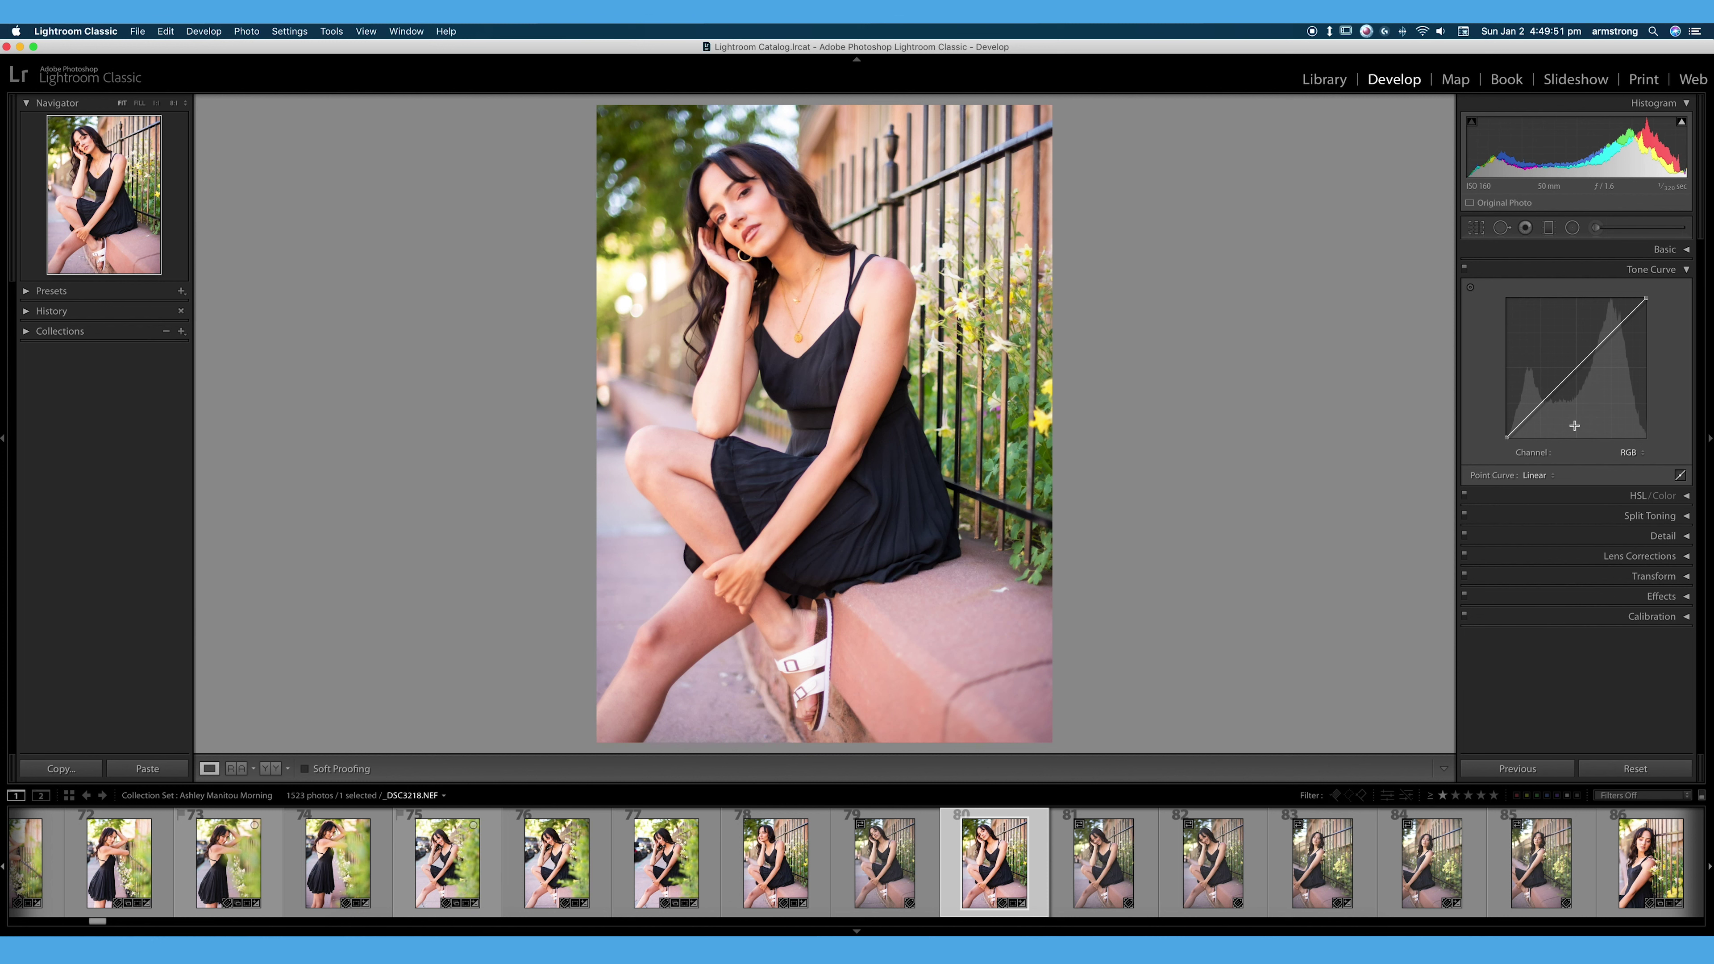
- Show the region sliders and return to point curve editing, then fade the photo by moving the curve's black and white ends, and flatten it
click(1680, 476)
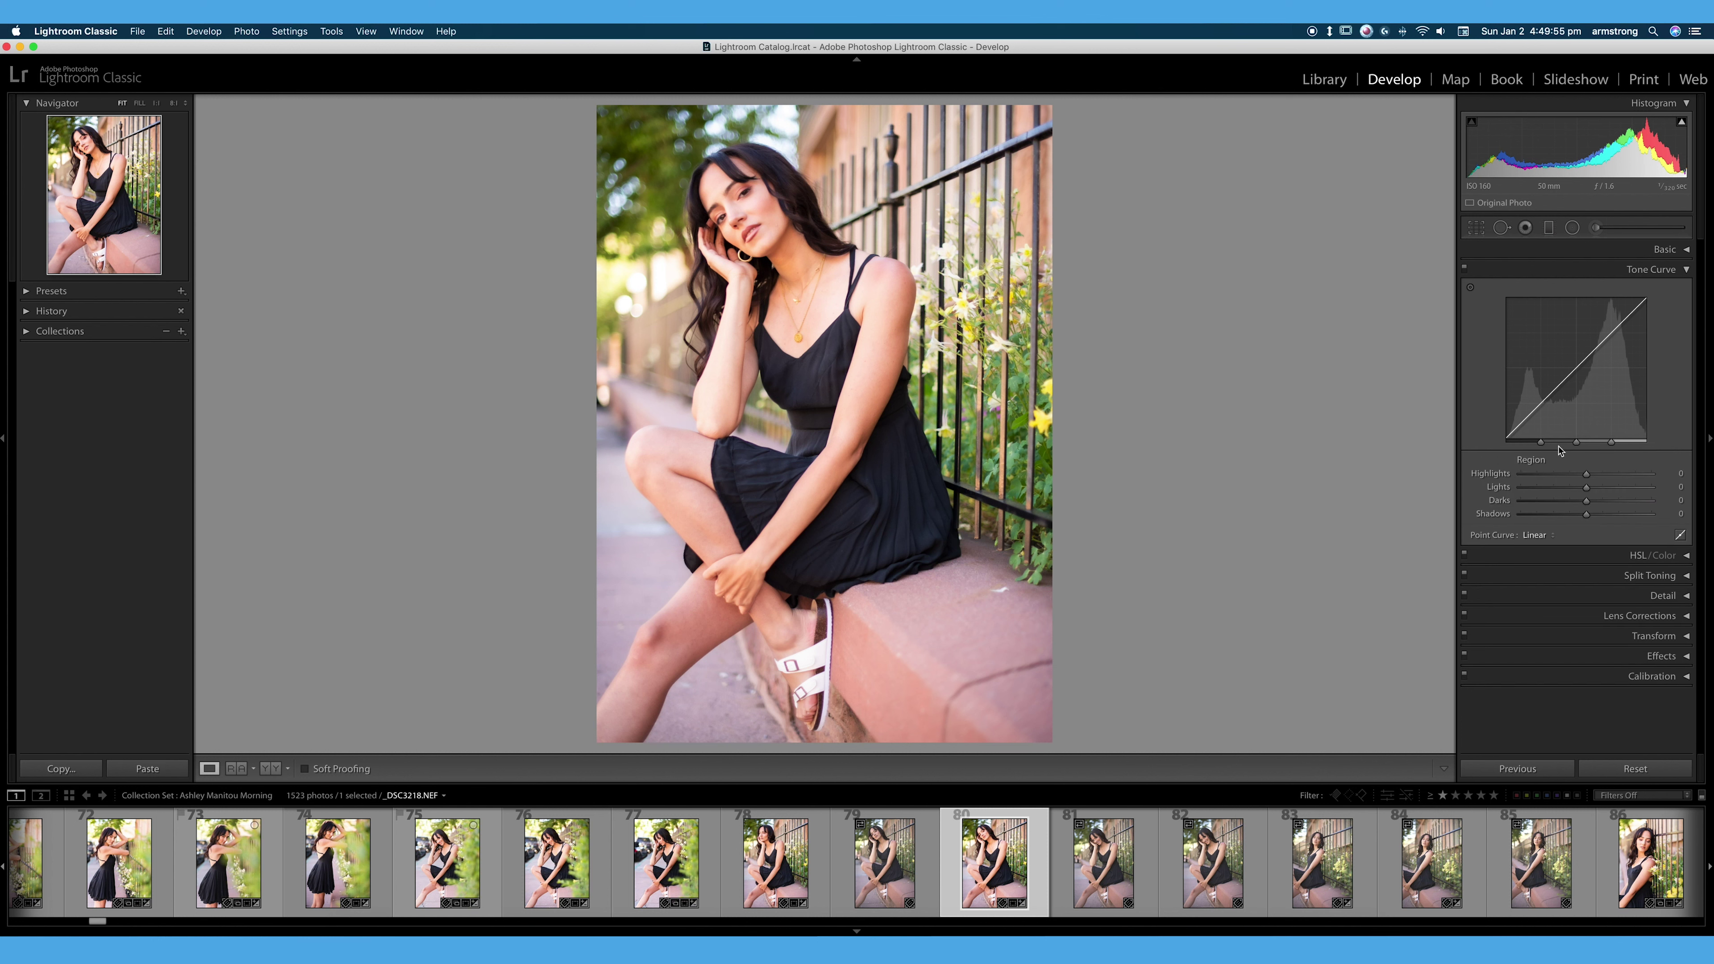
click(1680, 535)
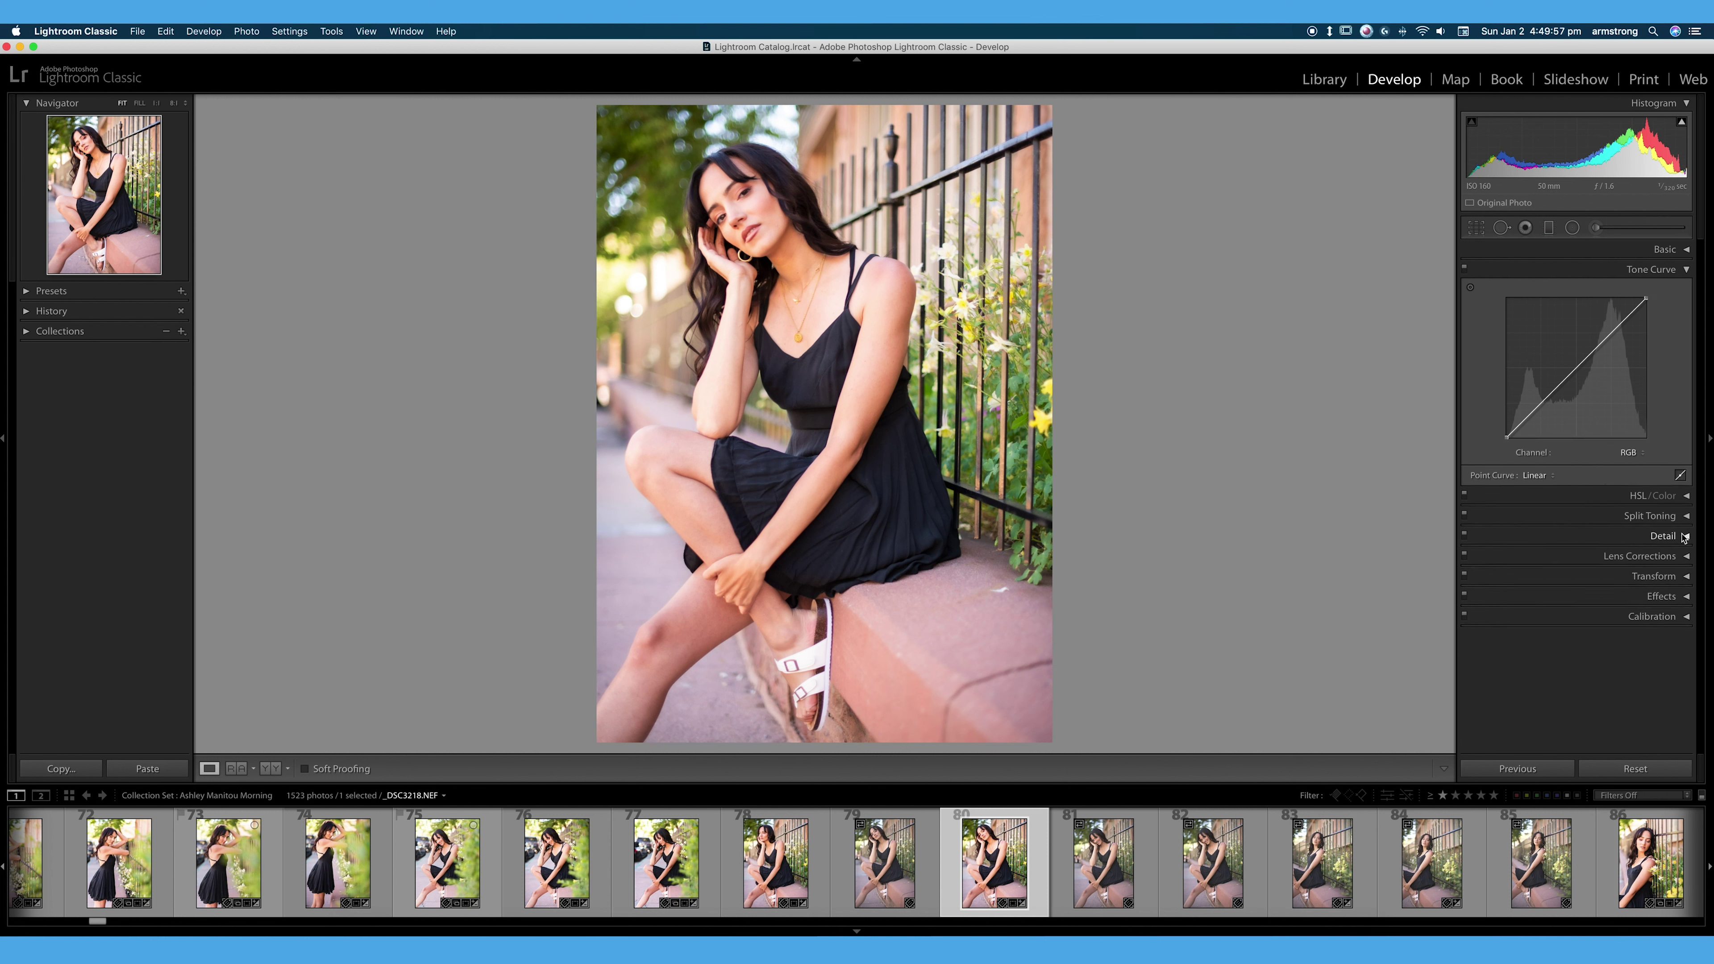
mouse_move(1508, 440)
mouse_down()
mouse_move(1531, 404)
mouse_move(1507, 419)
mouse_up()
mouse_move(1645, 297)
mouse_down()
mouse_move(1653, 311)
mouse_move(1628, 324)
mouse_up()
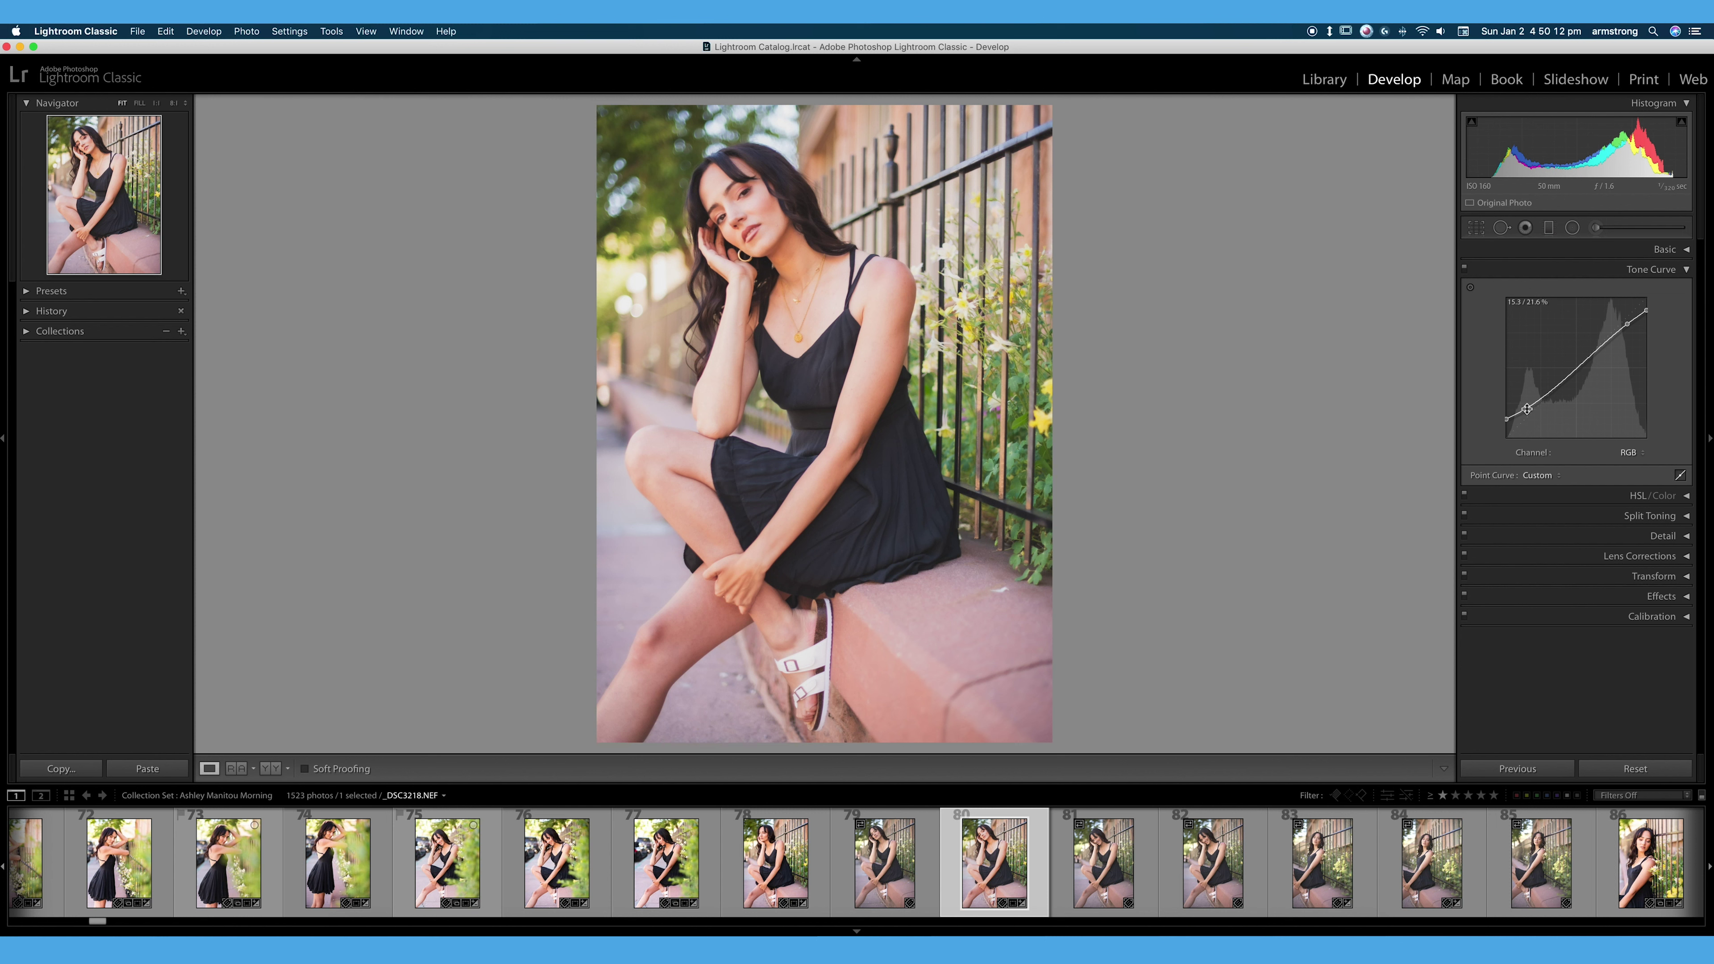
mouse_move(1527, 409)
mouse_down()
mouse_move(1536, 397)
mouse_move(1509, 415)
mouse_move(1553, 390)
mouse_up()
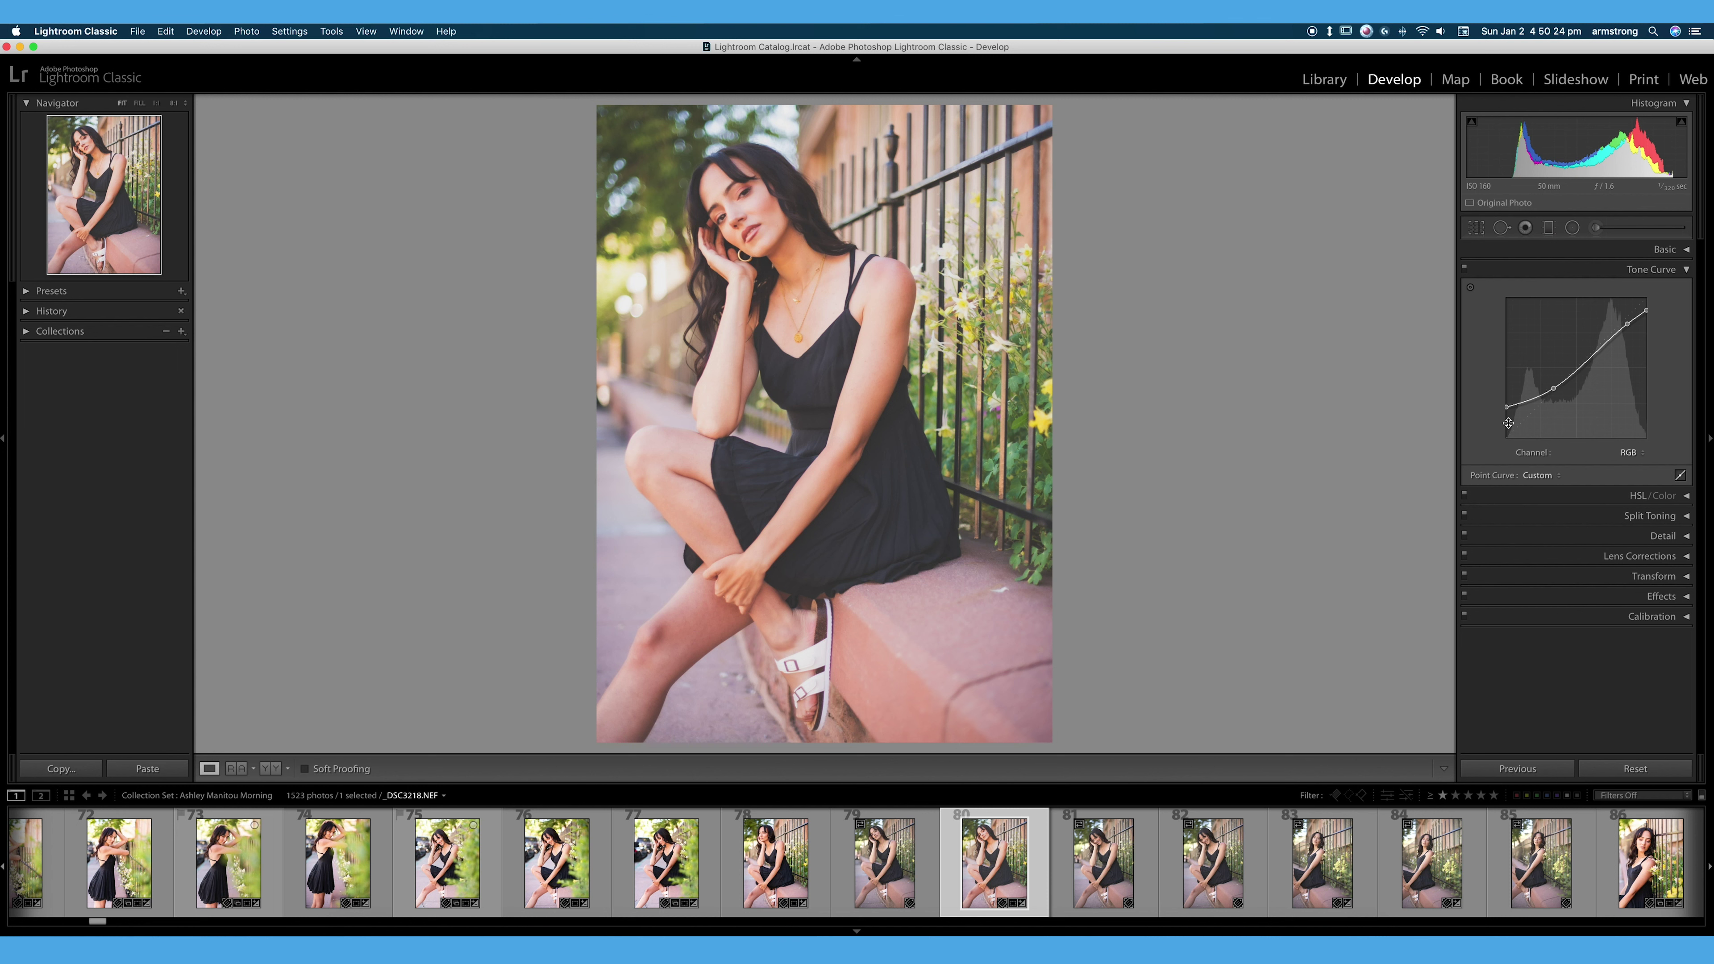
drag(1509, 409, 1508, 437)
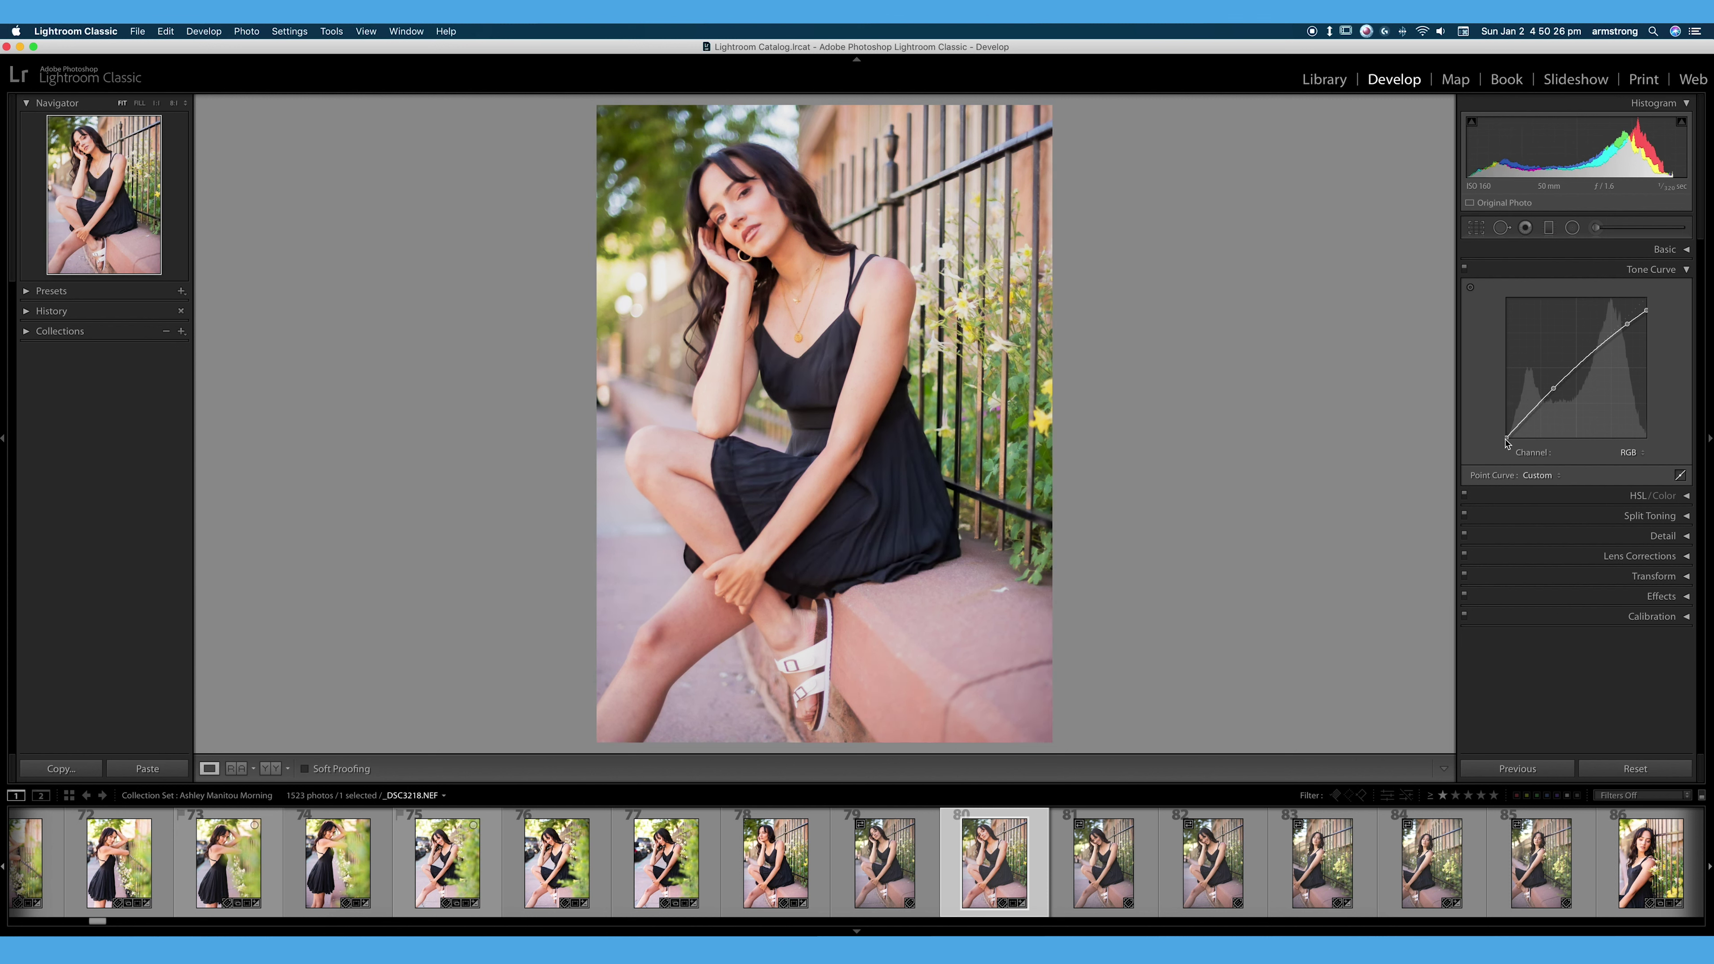
right_click(1544, 352)
click(1576, 353)
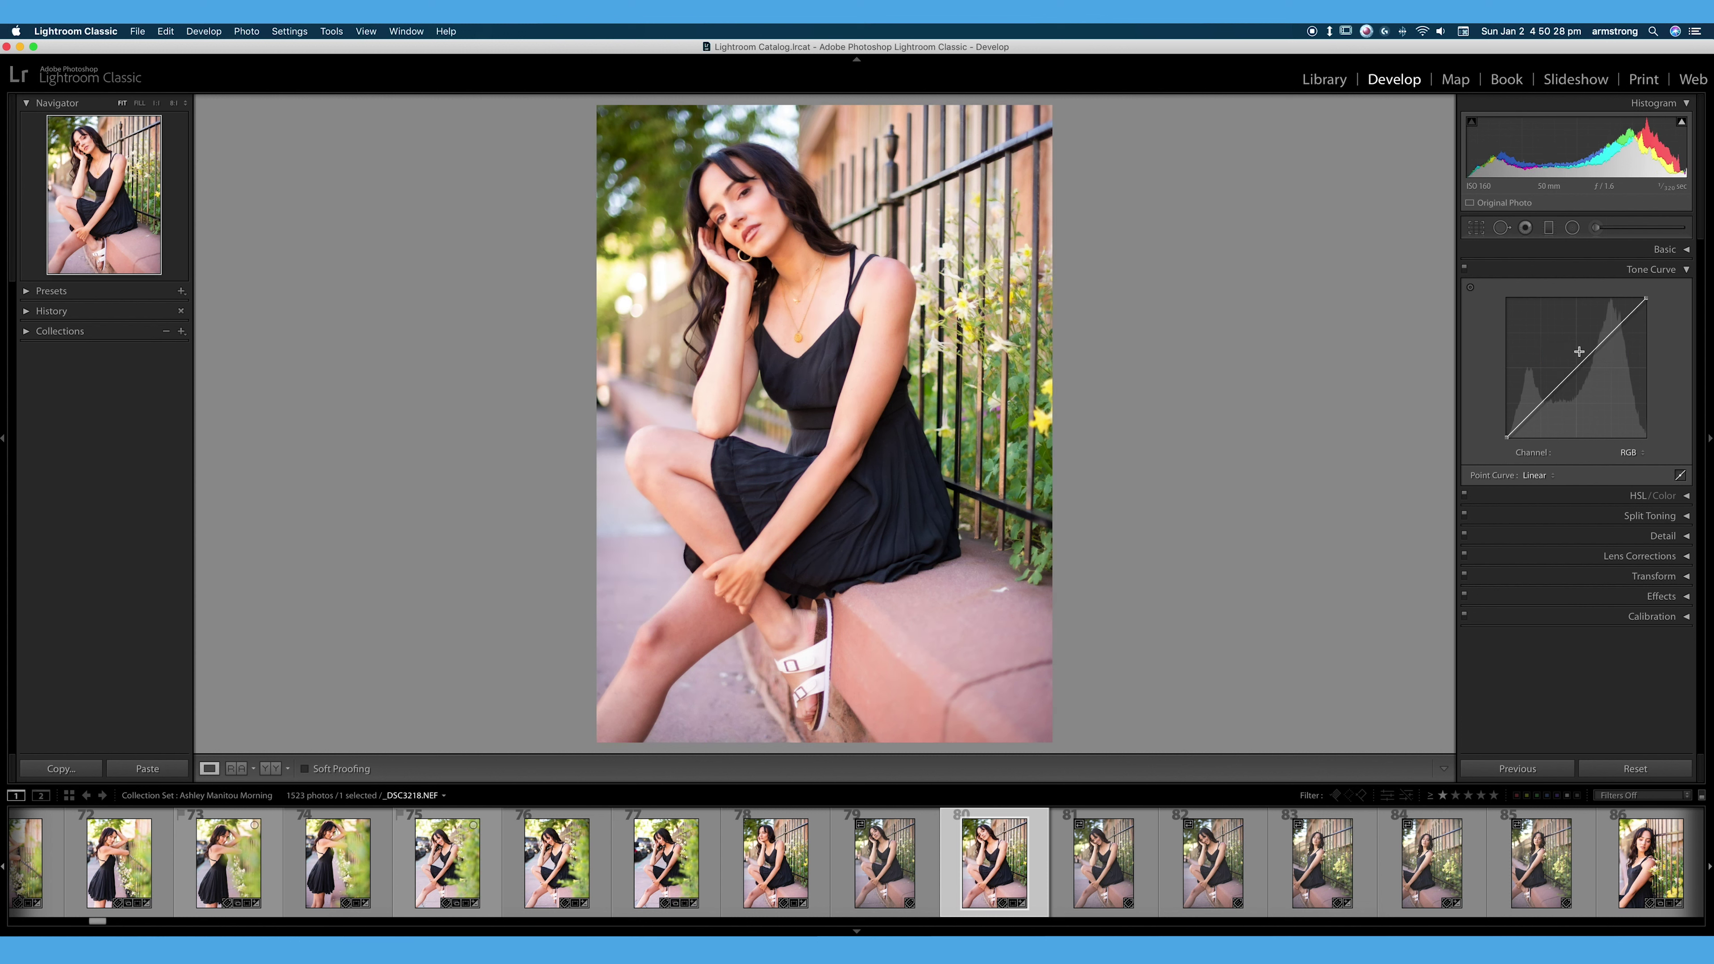
- Add a highlight point and a shadow point to the flattened RGB curve to create a subtle S-curve
click(1610, 333)
click(1544, 404)
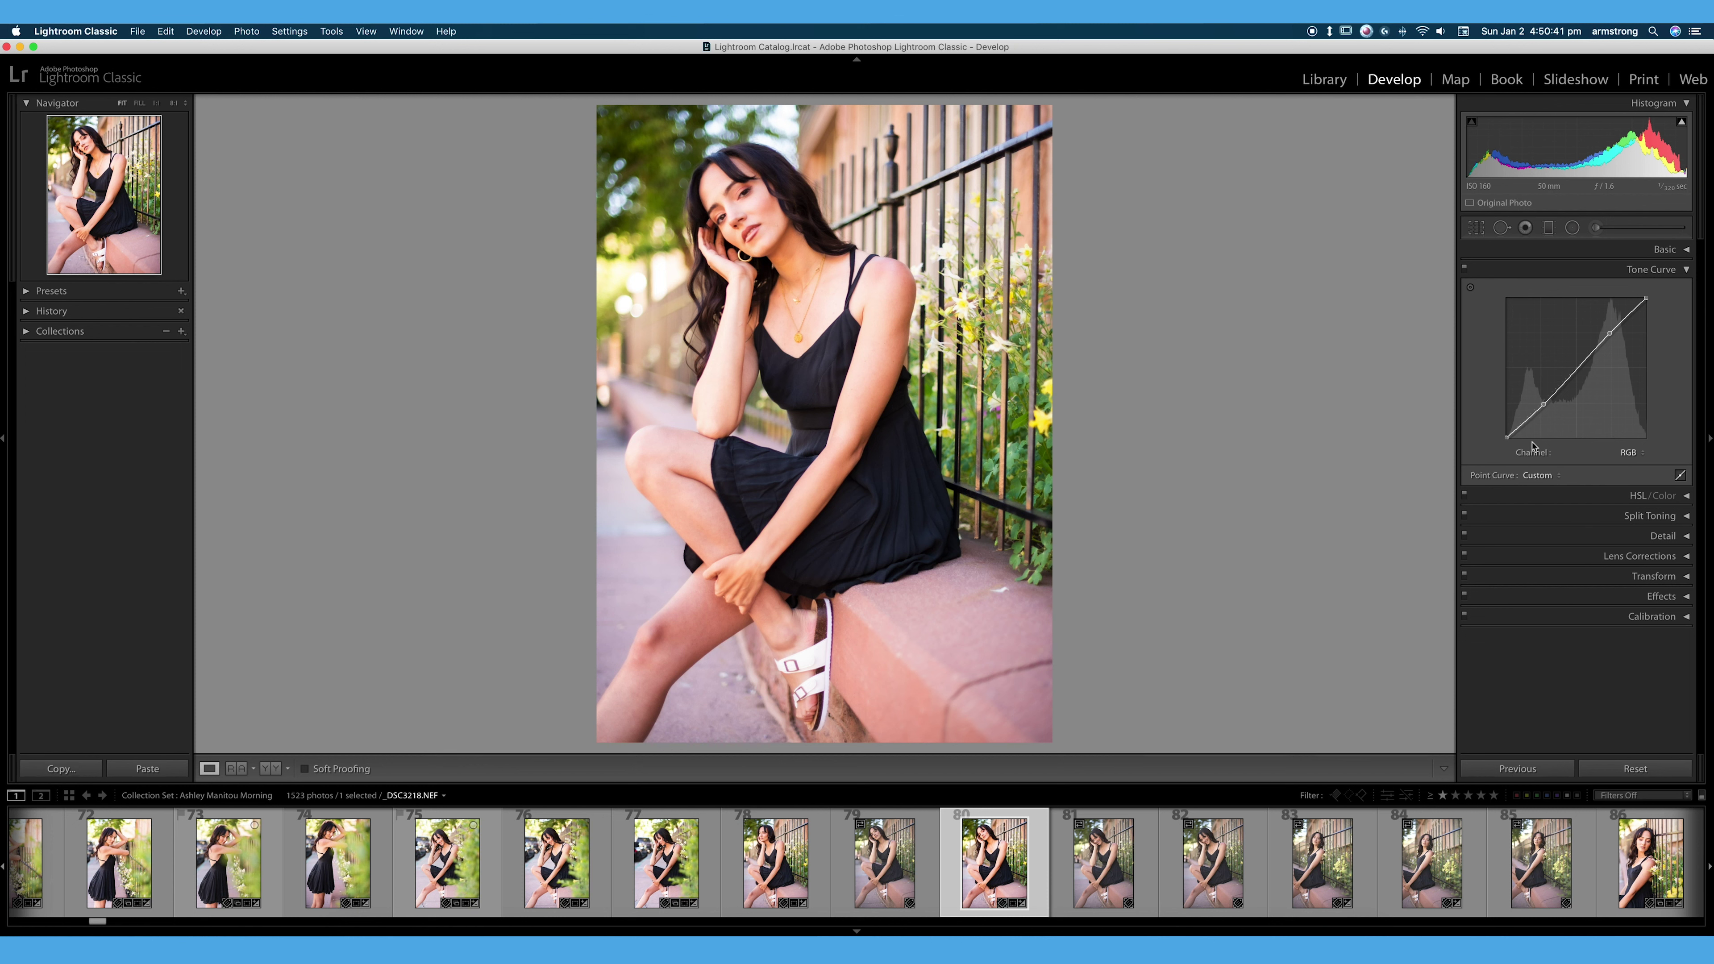
click(1643, 454)
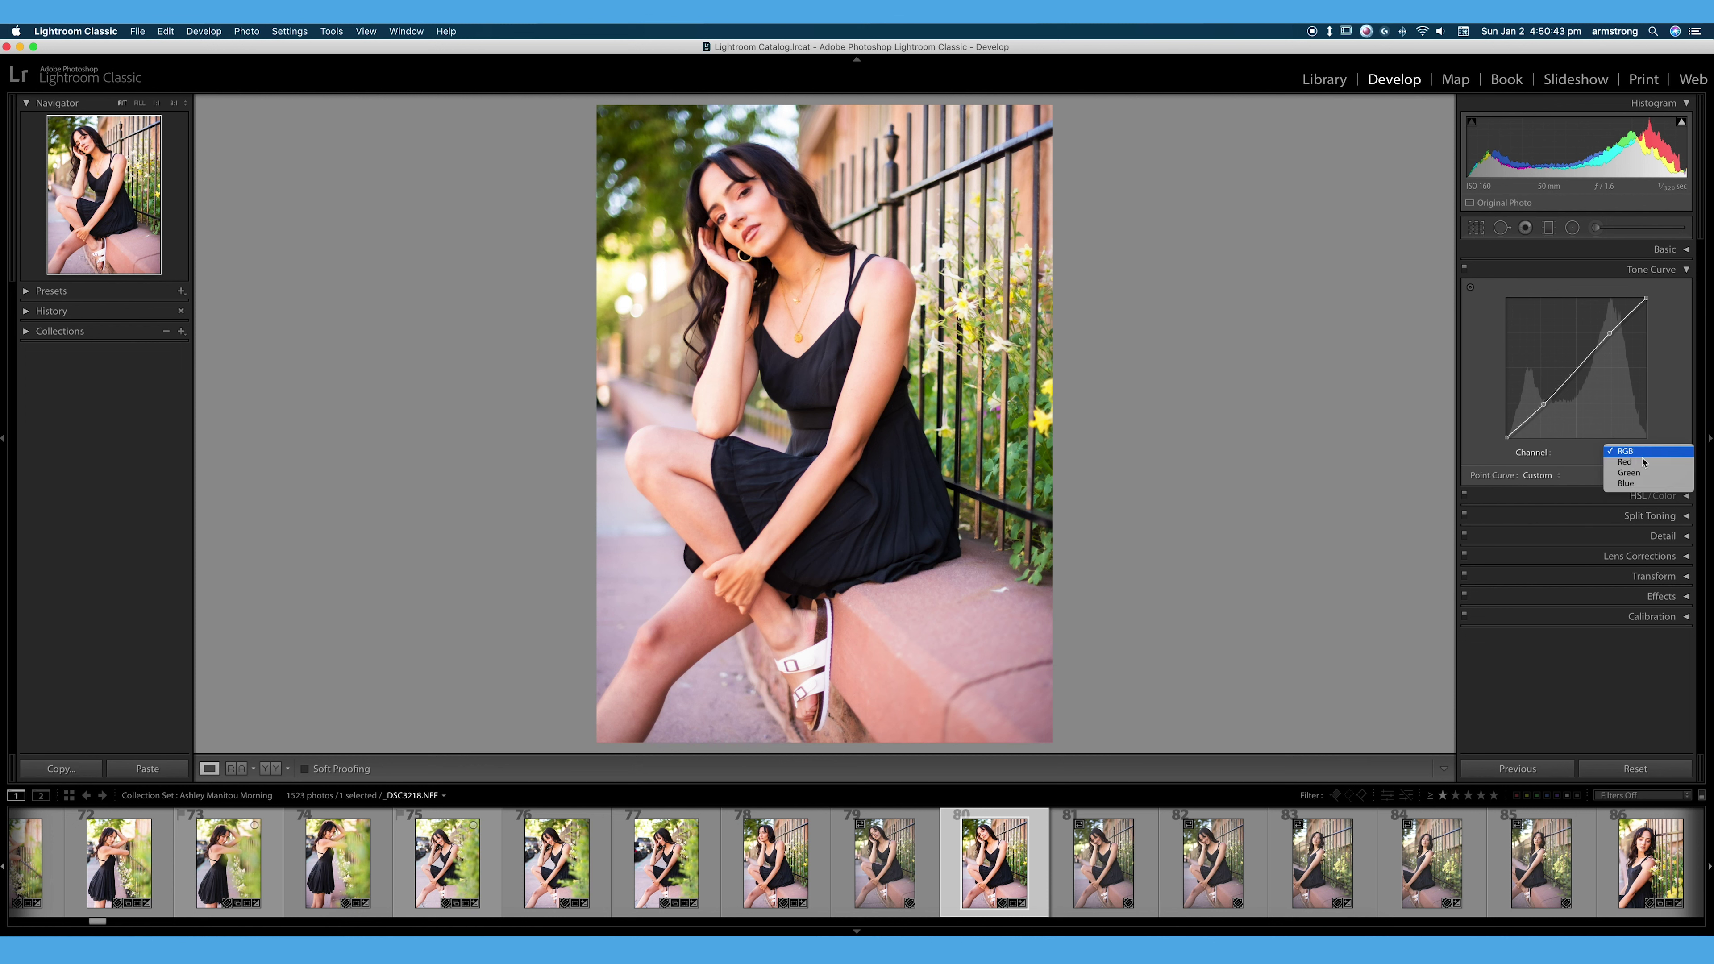
click(1654, 423)
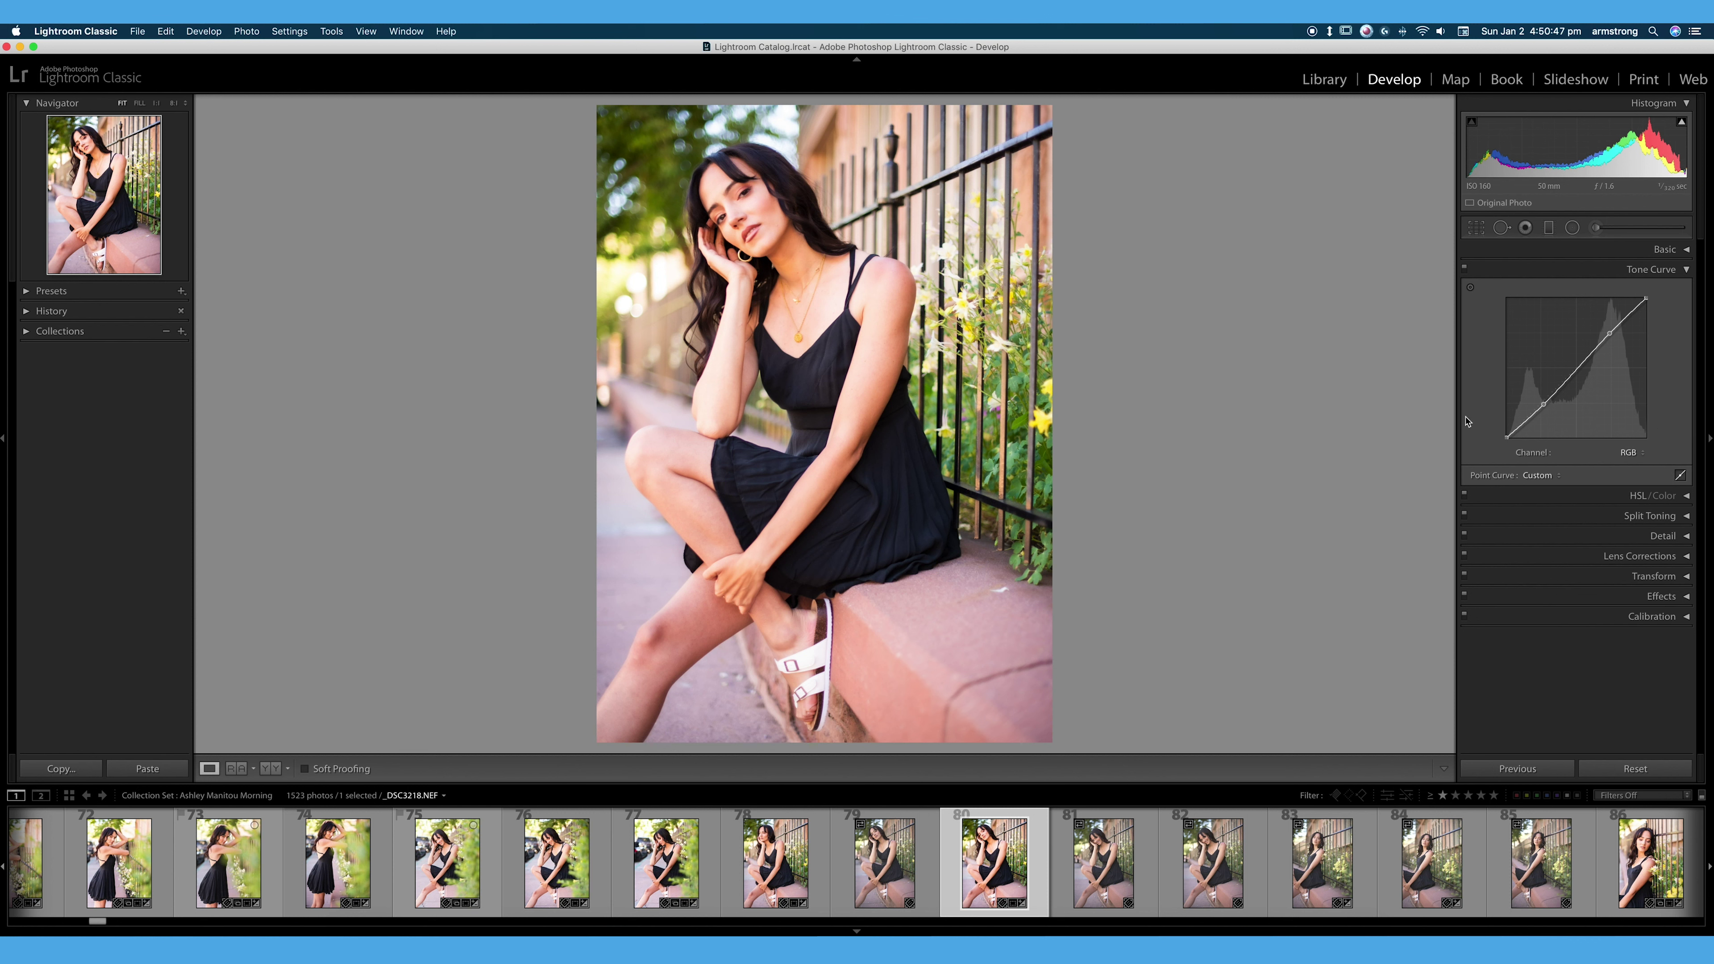
- Toggle between region sliders and point curve editing, and set the point curve channel to Red
click(1680, 475)
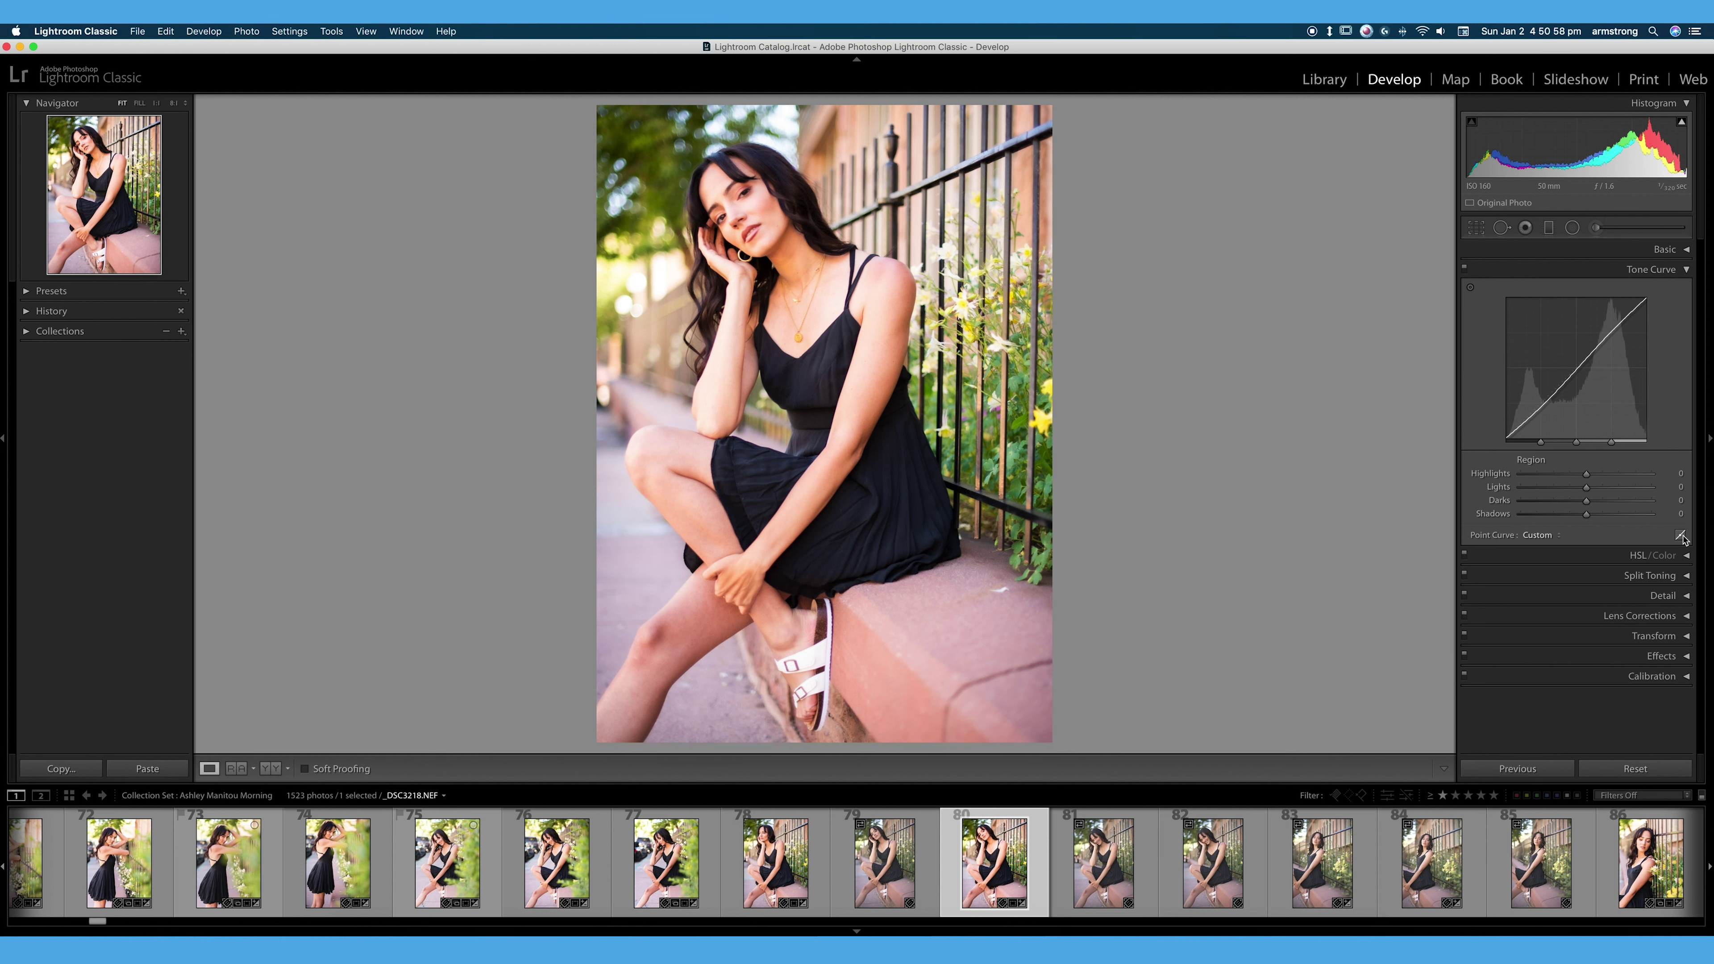
click(1683, 535)
click(1681, 476)
click(1682, 535)
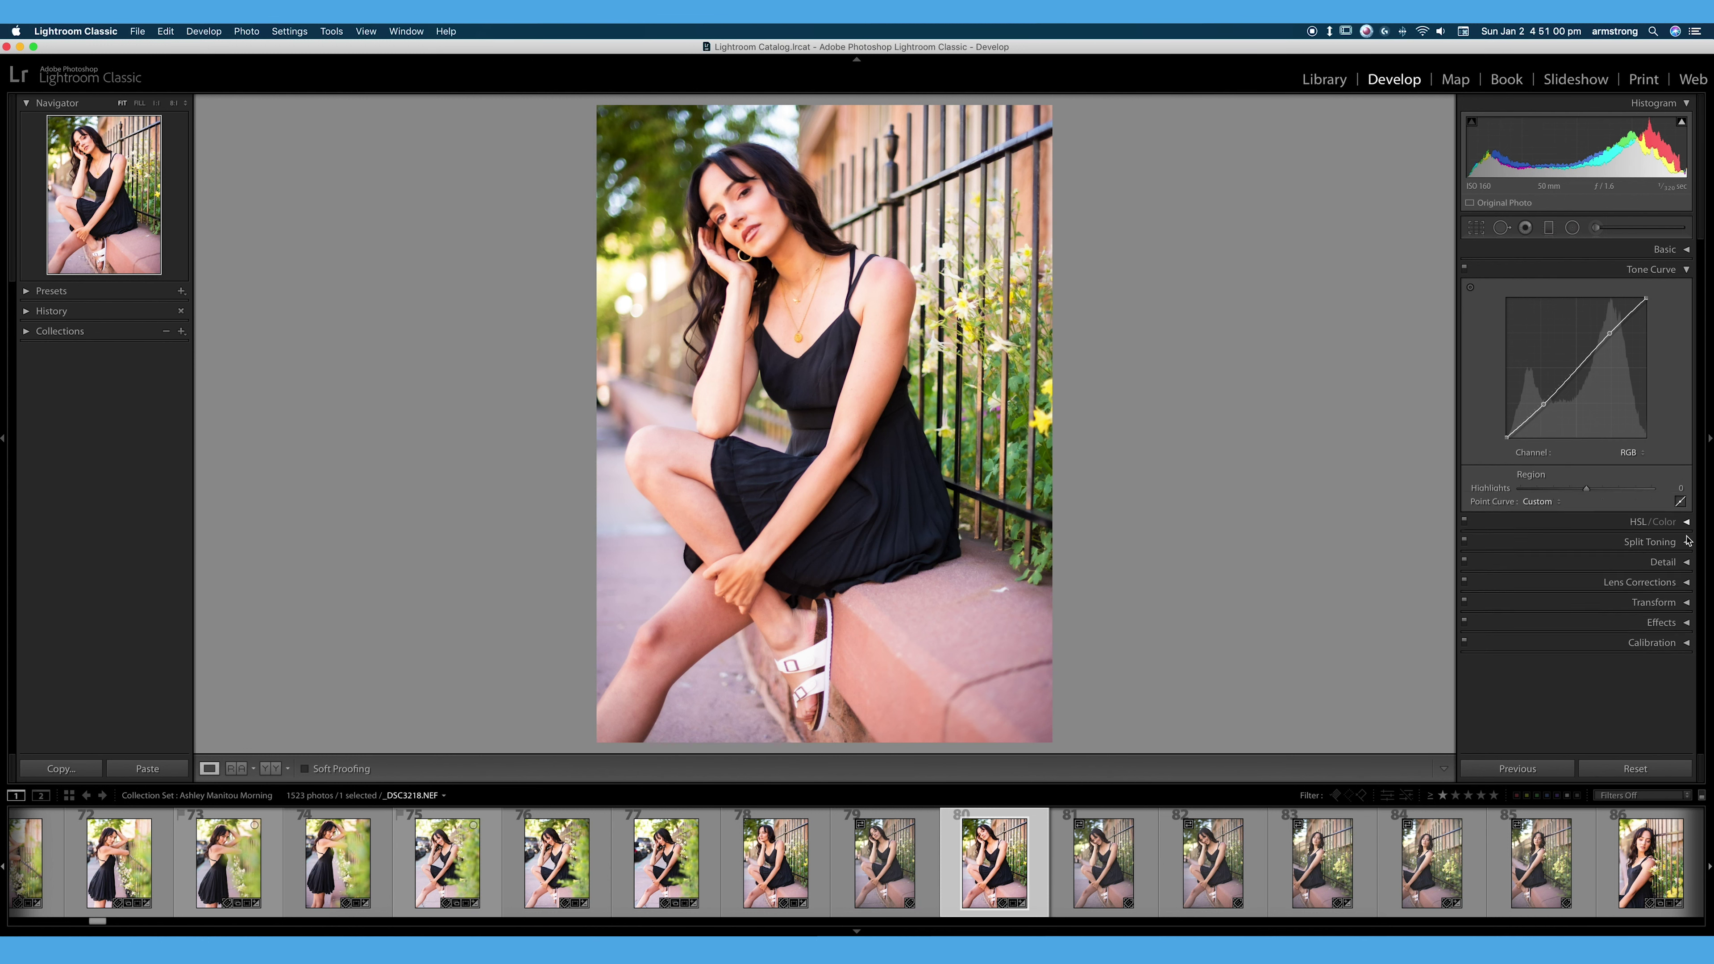
click(1629, 452)
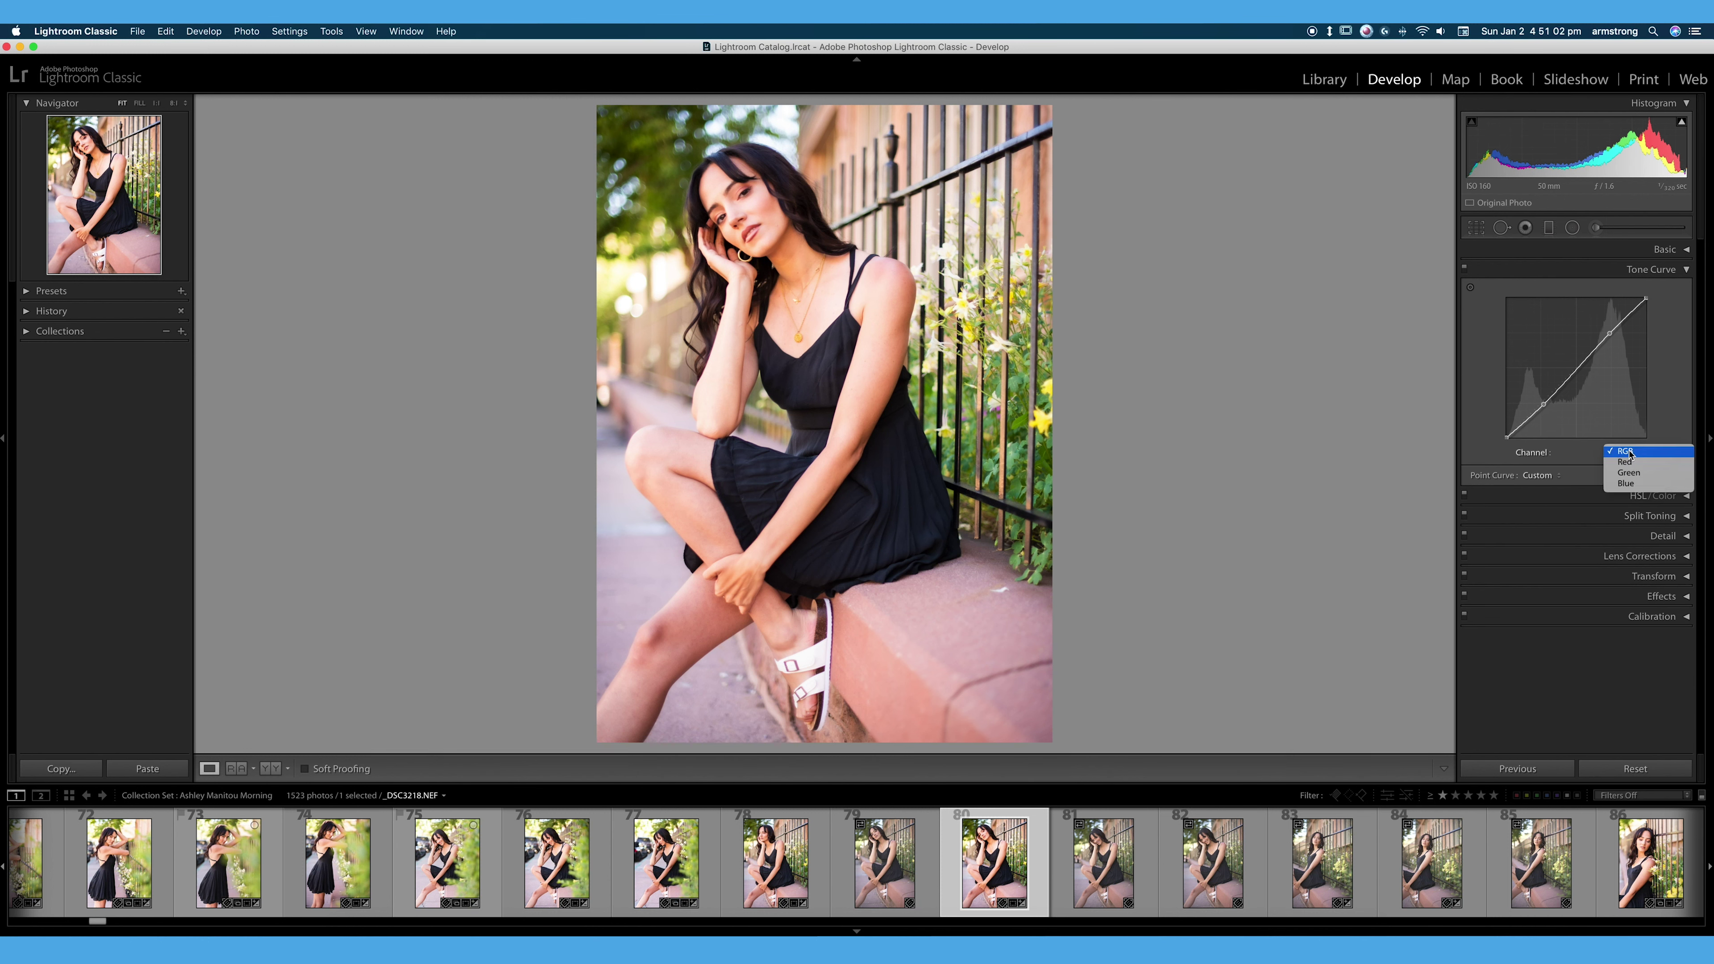
click(1638, 464)
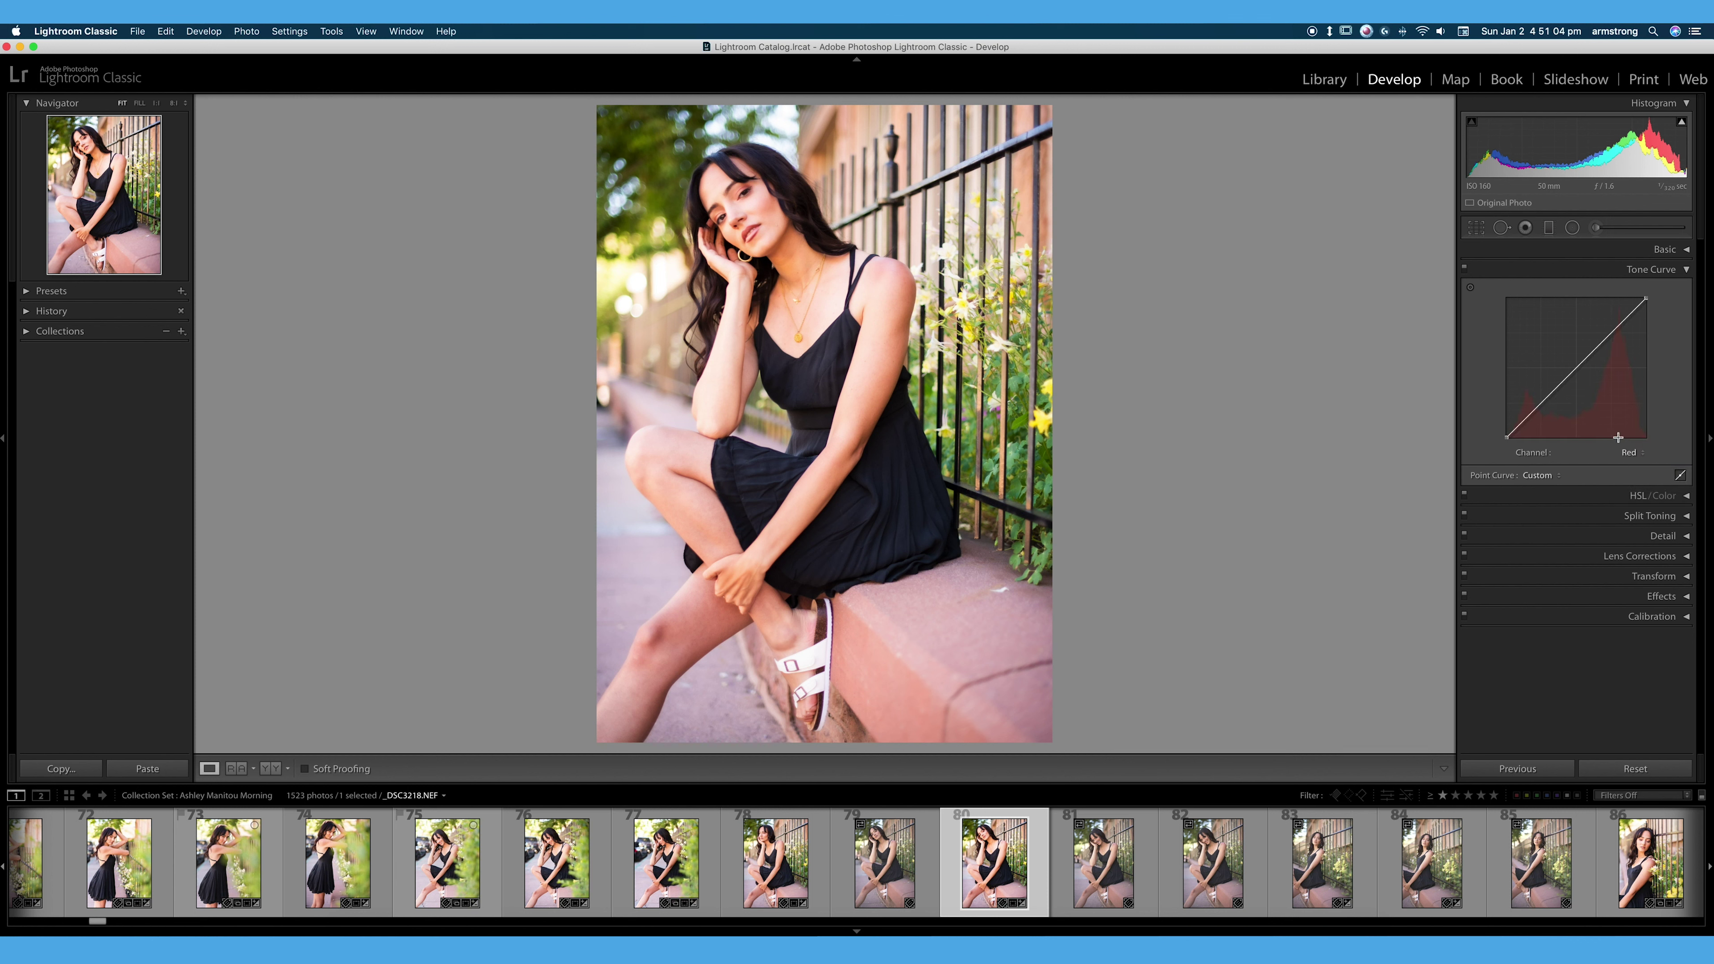
- Lower the Red curve from the shoulder's skin tone directly in the photo, and nudge its point back up in small increments
click(1471, 289)
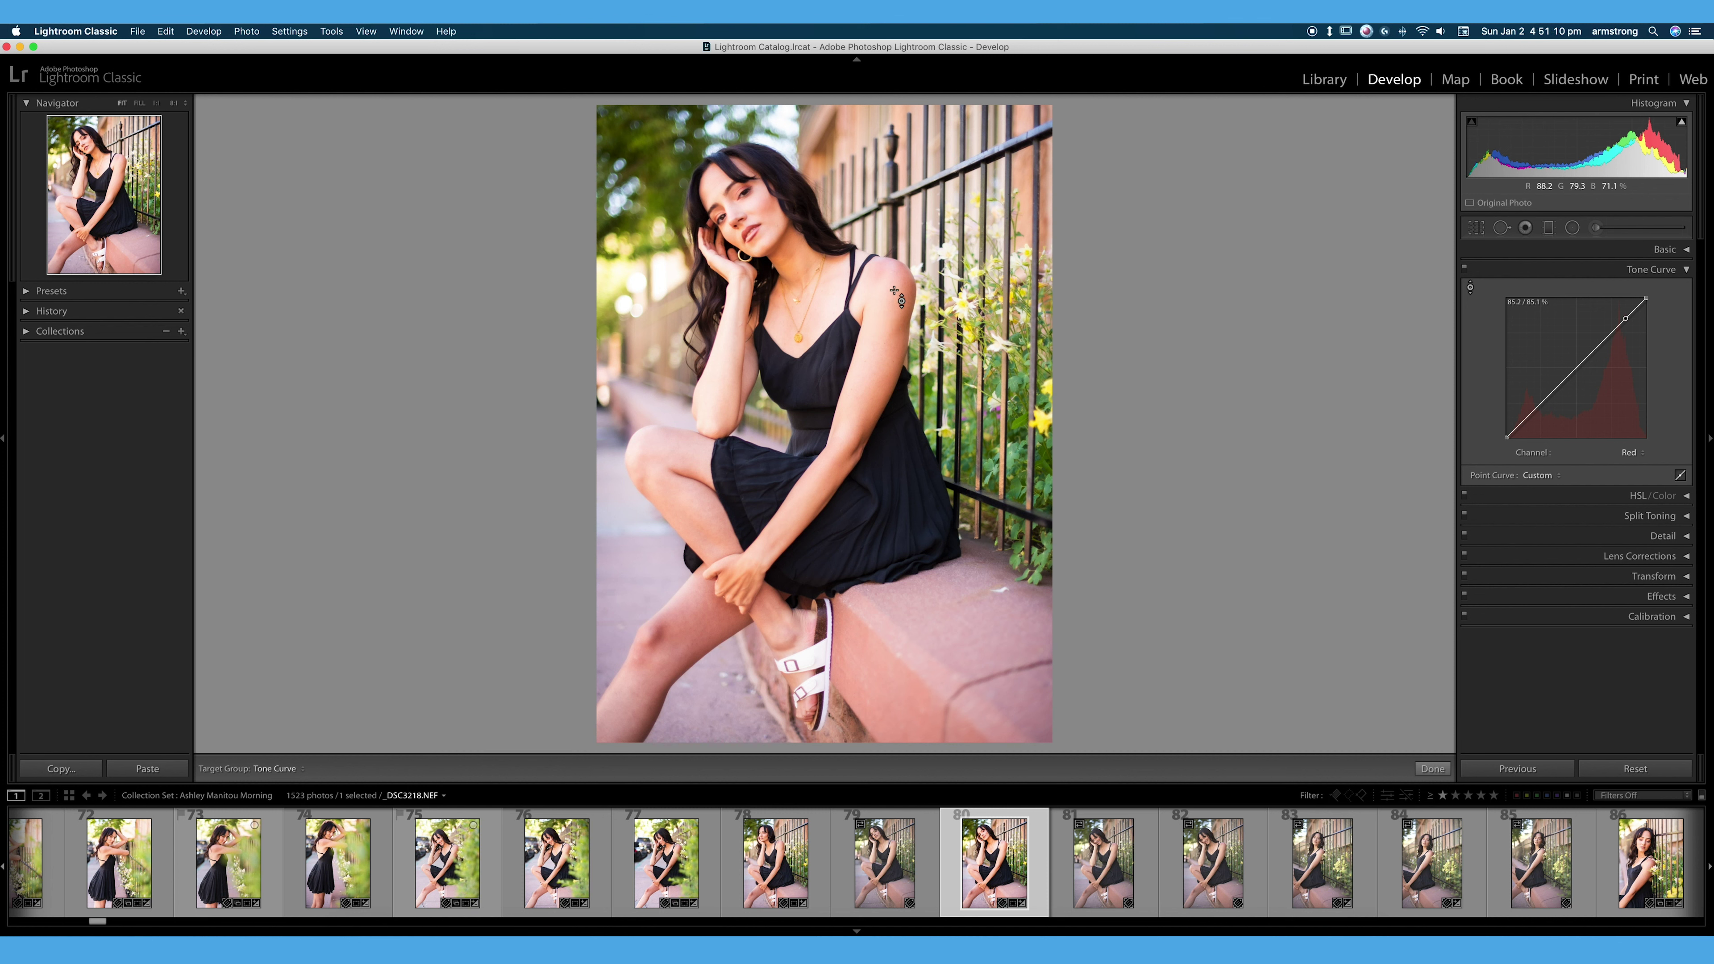
drag(882, 297, 883, 316)
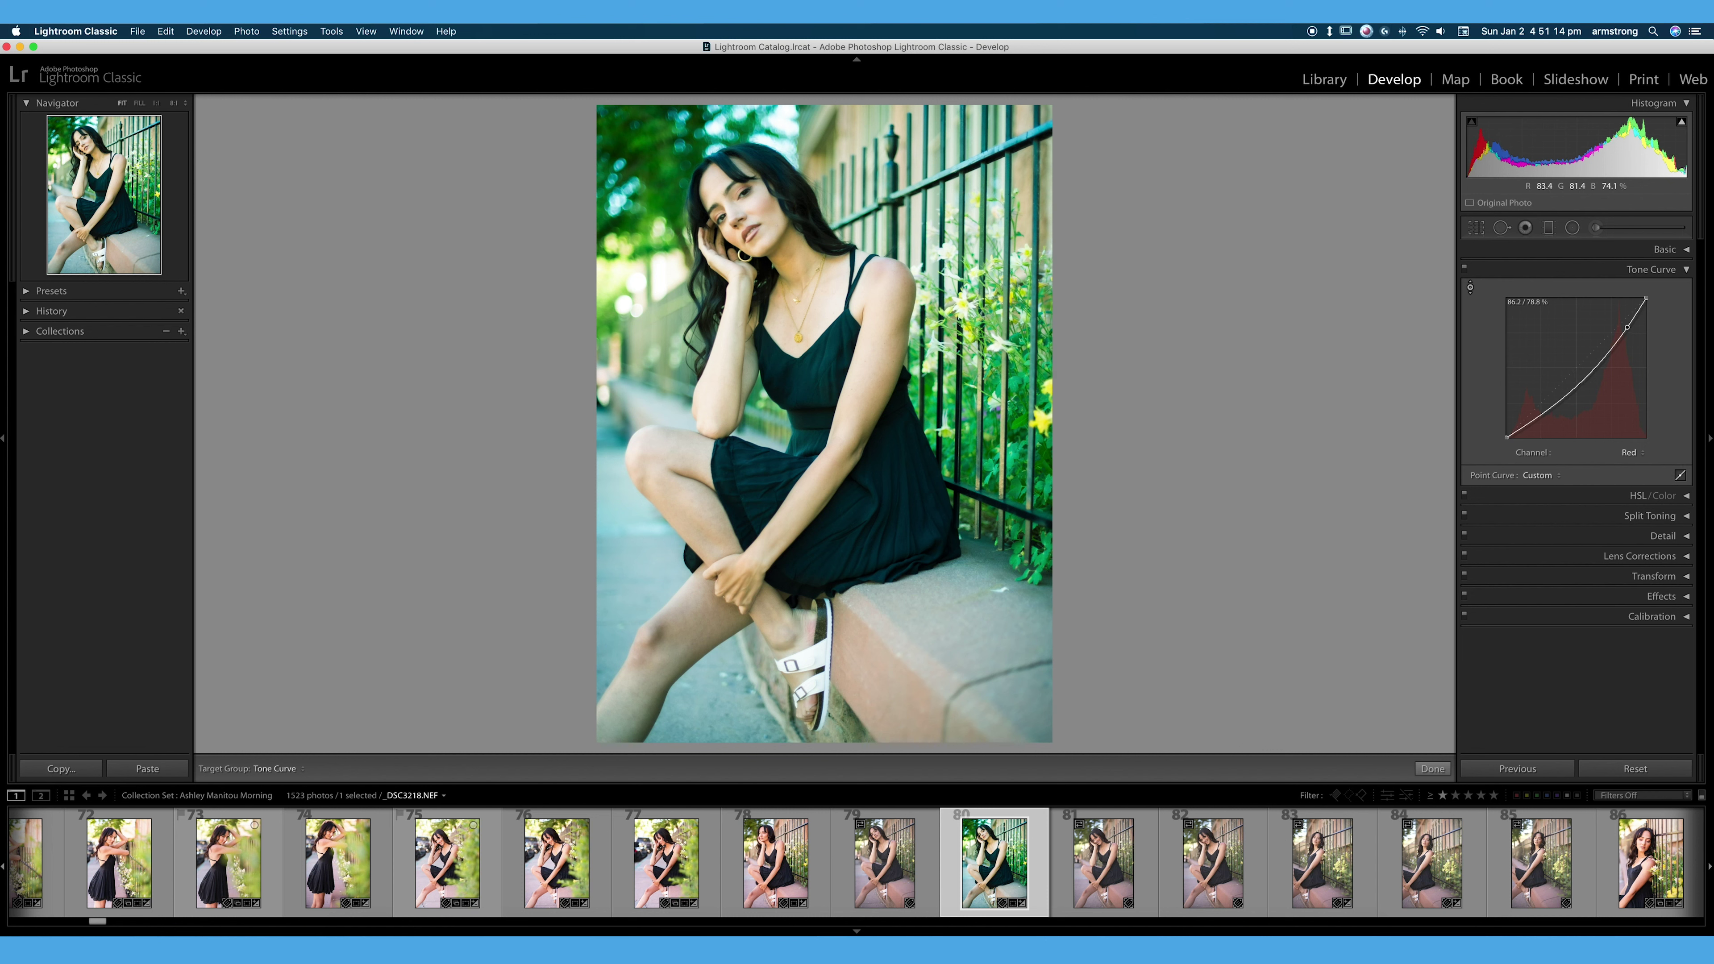
key(Up)
key(Up)
key(Up)
key(Up)
key(Up)
key(Up)
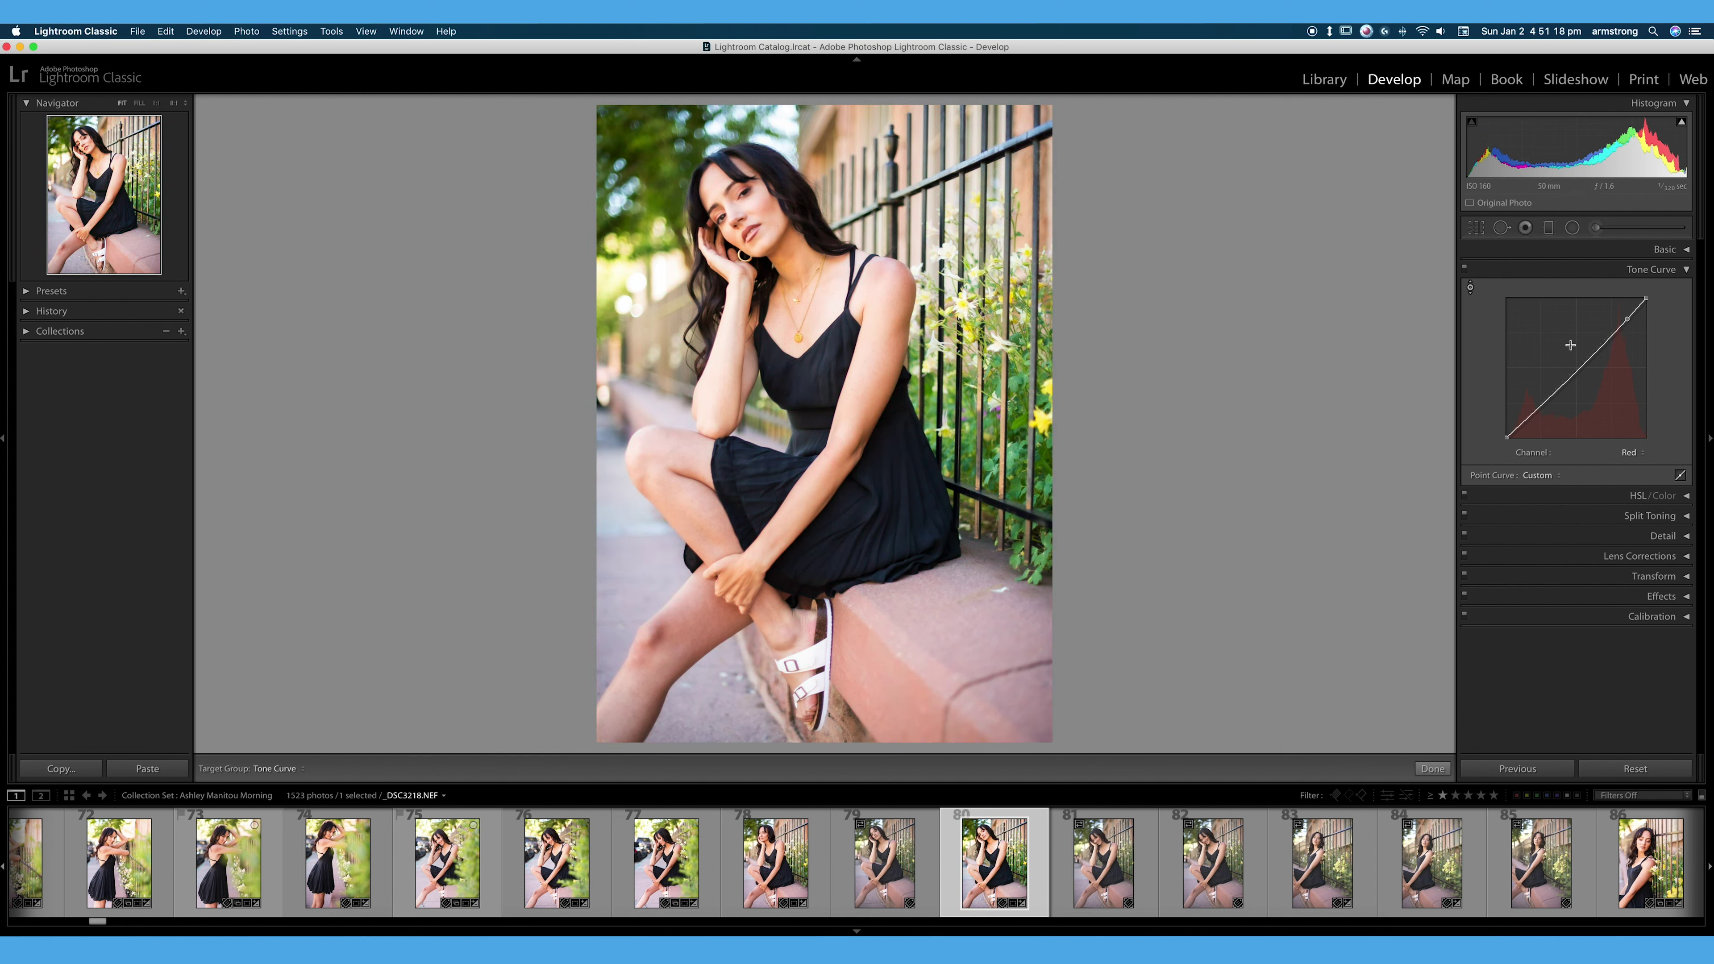
- Shift the highlights, shadows and midtones of the Red curve with points on the graph, and flatten the Red curve
drag(1630, 315, 1617, 340)
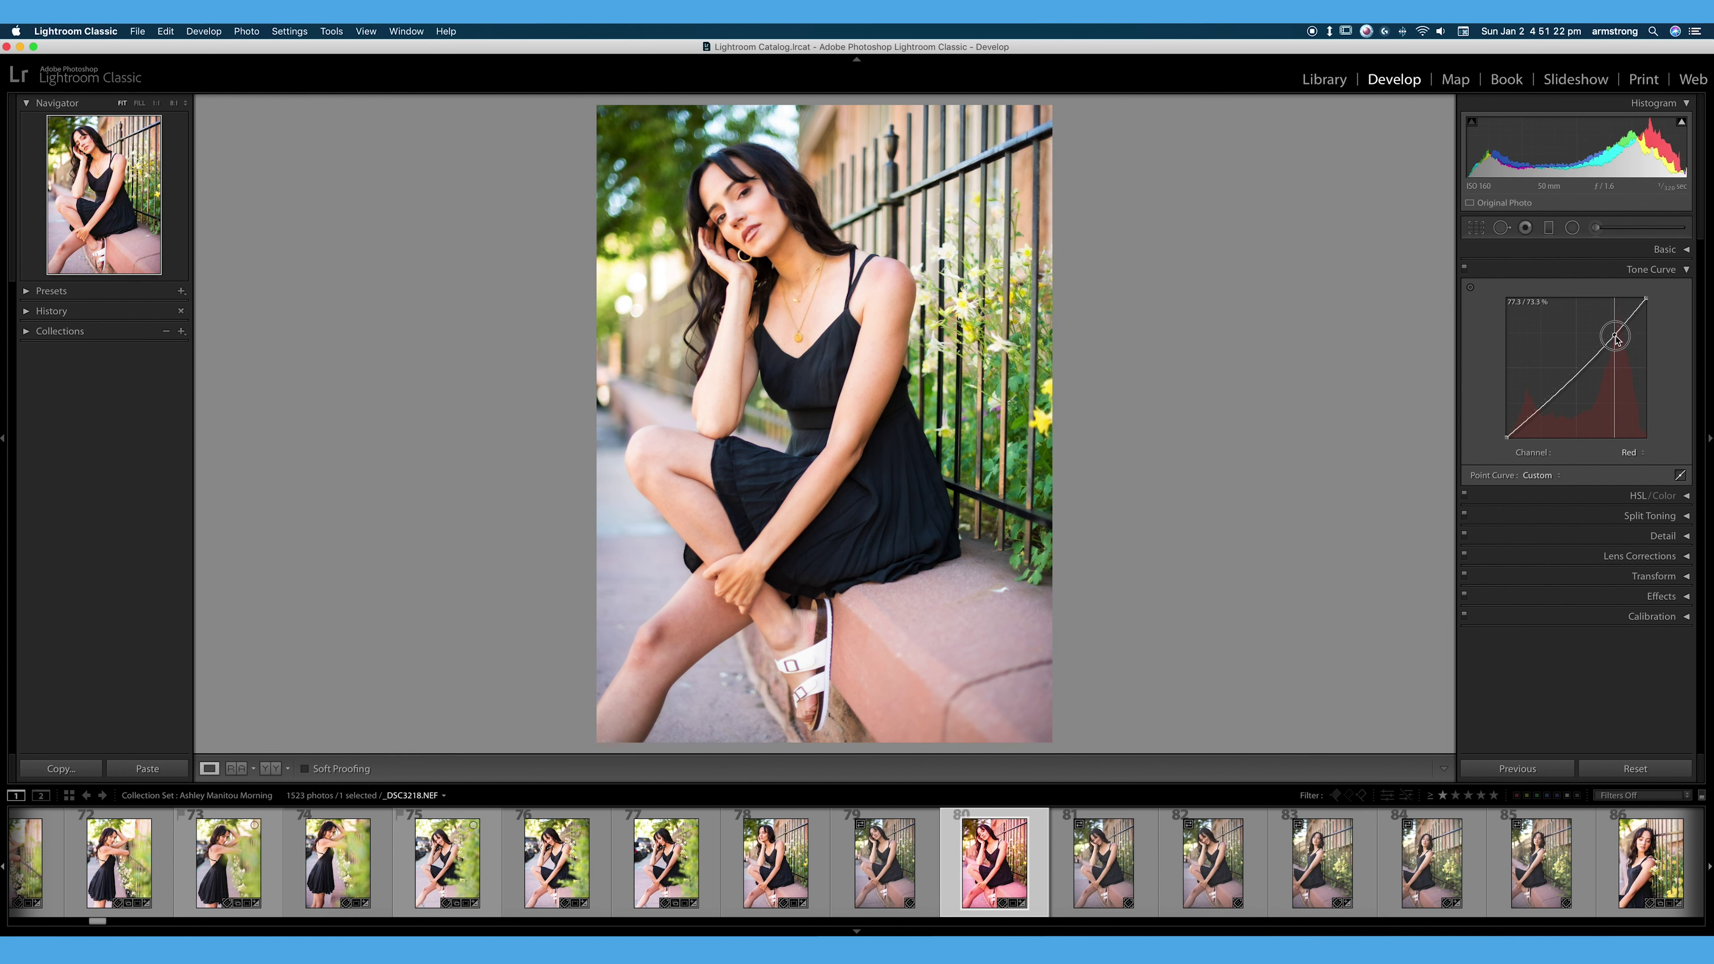
drag(1559, 404, 1530, 409)
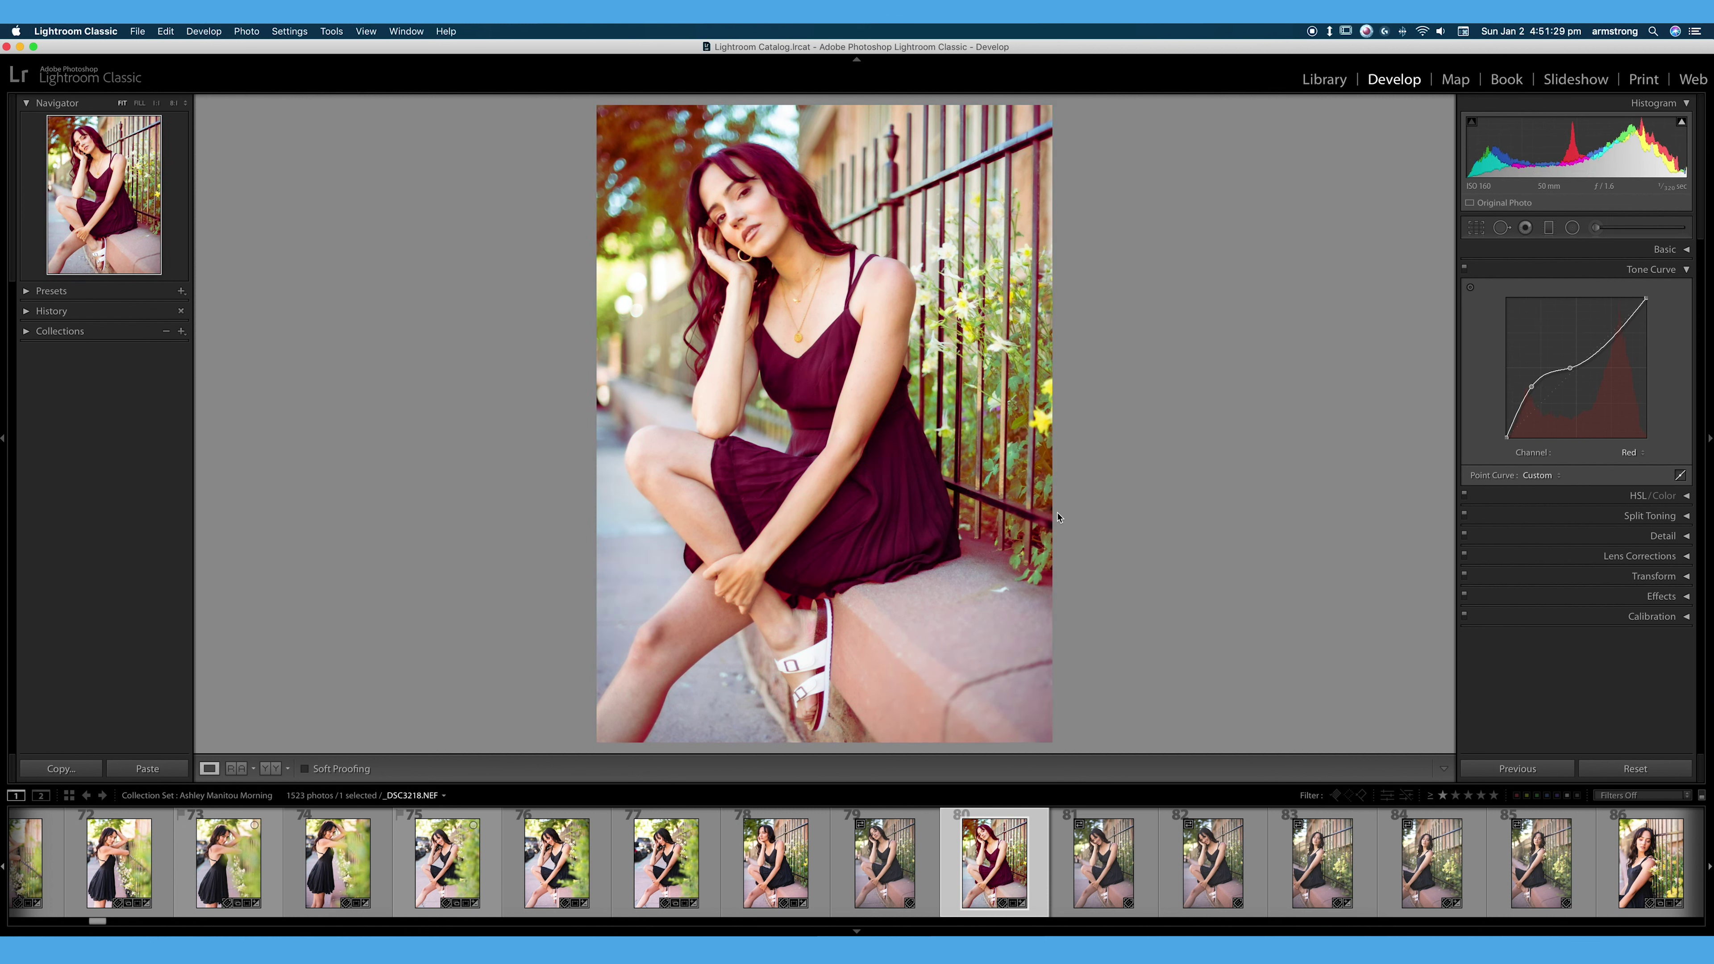
drag(1532, 386, 1576, 373)
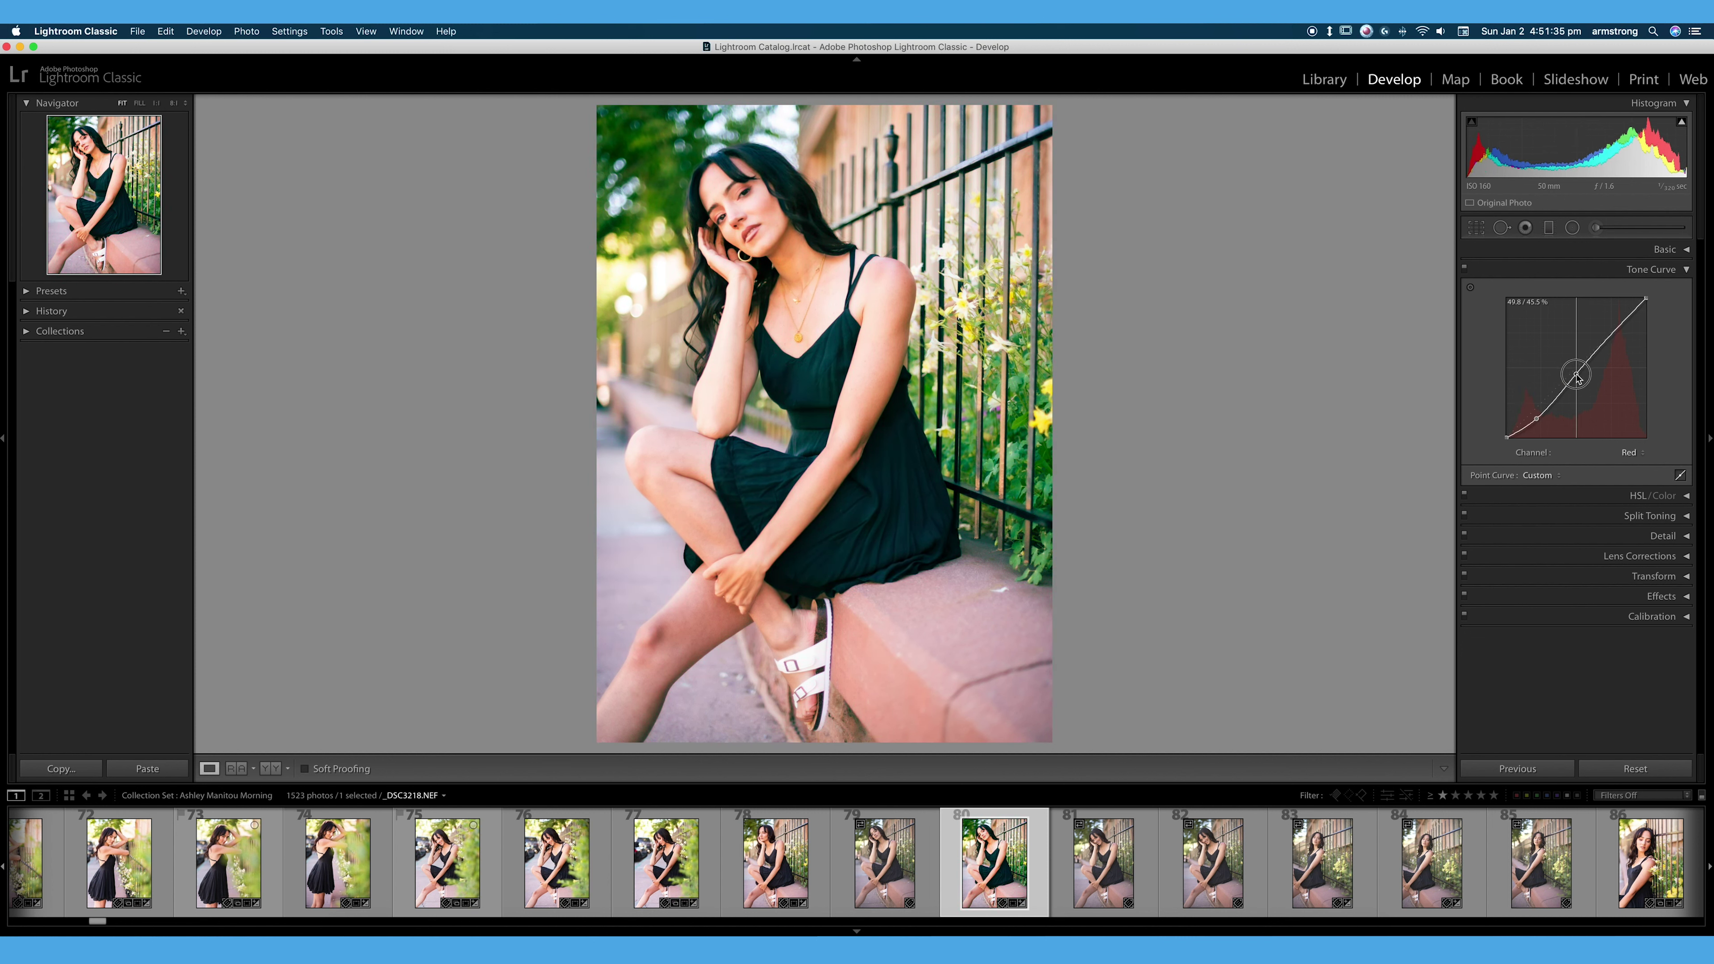
right_click(1567, 344)
click(1593, 348)
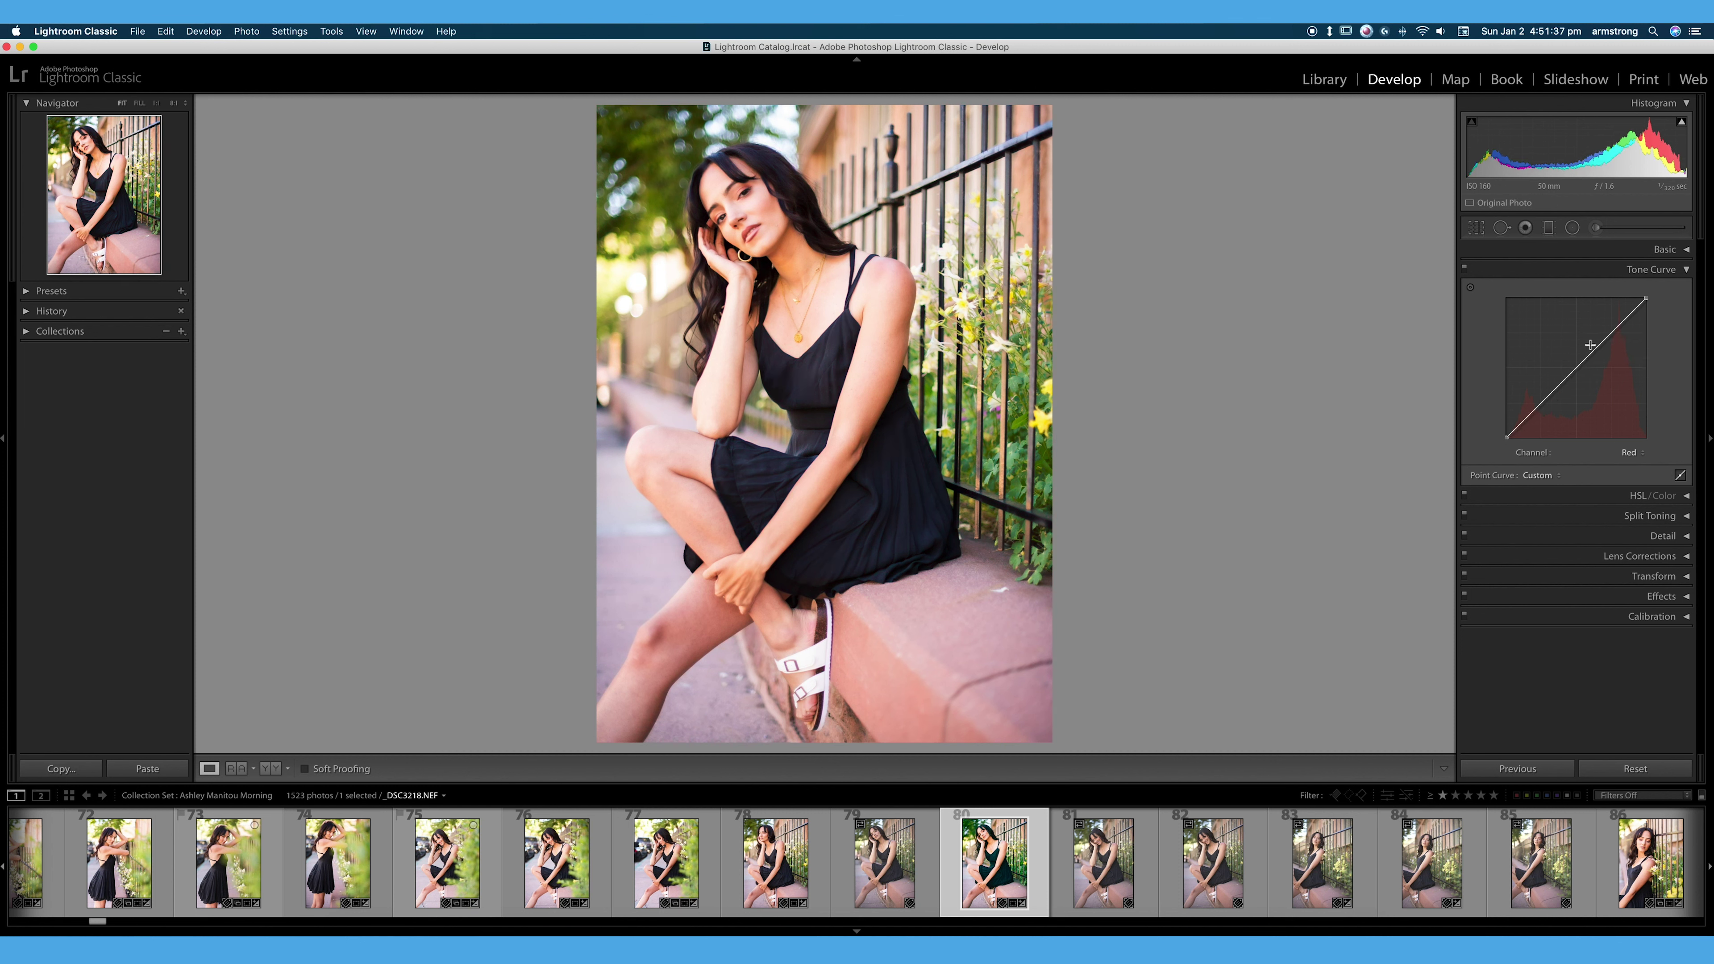
- Switch the point curve channel to Blue and briefly check the Basic adjustments
click(1631, 454)
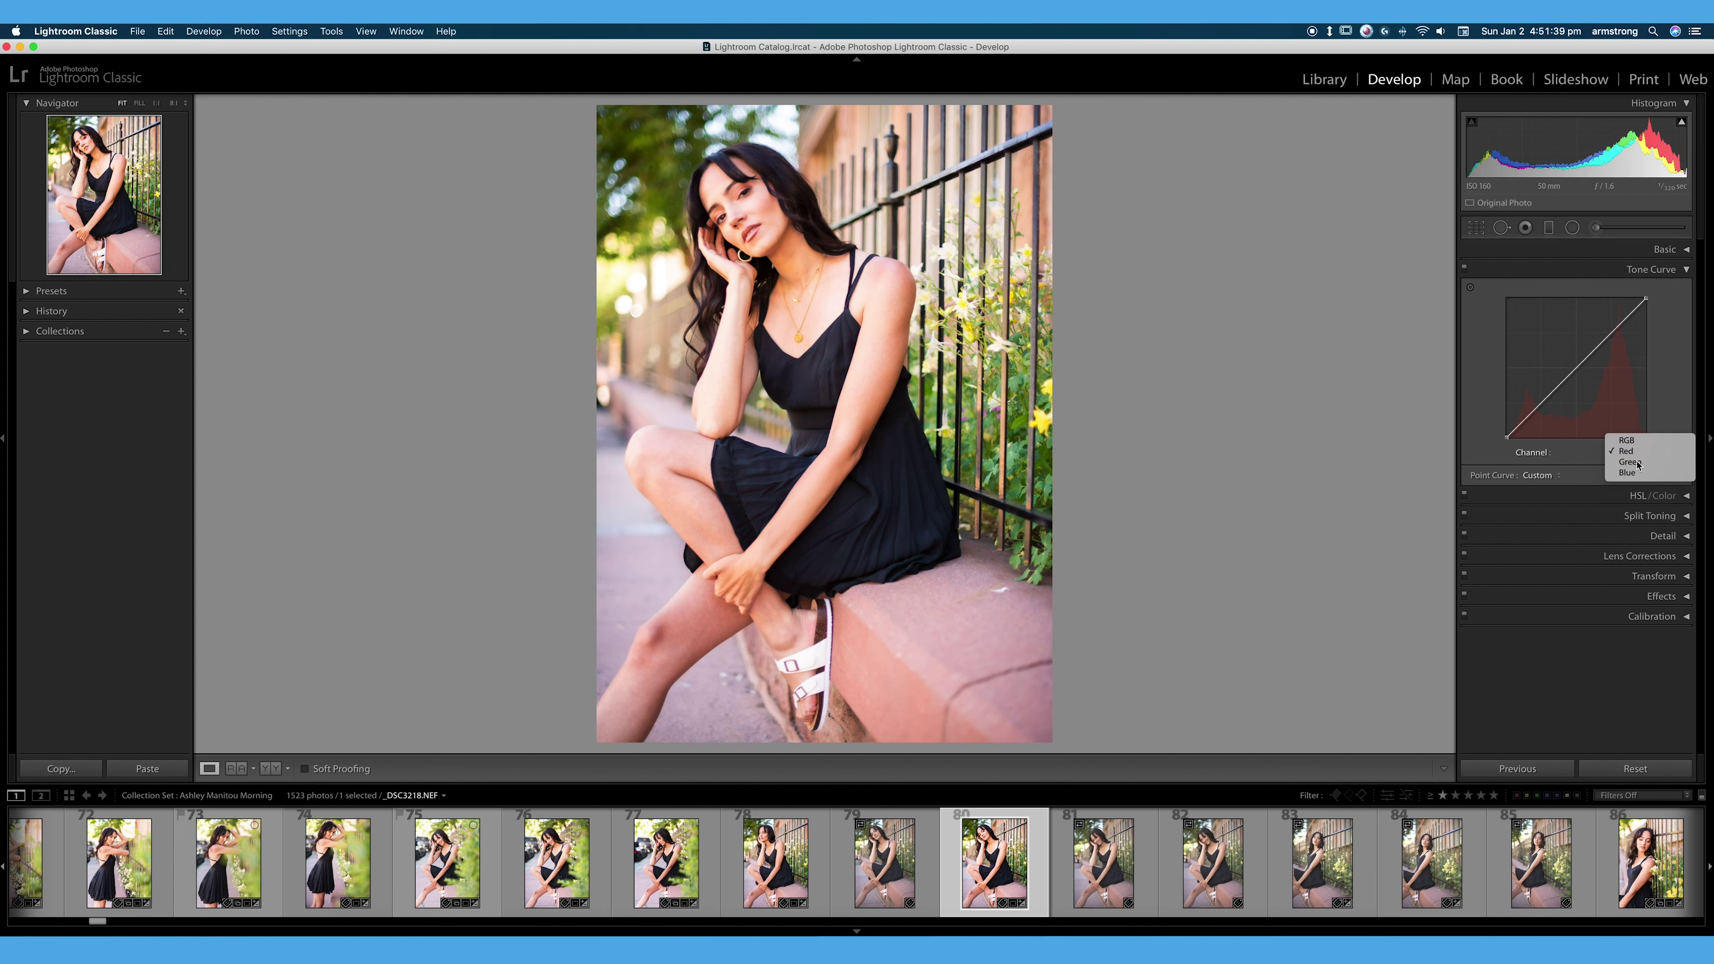
click(1636, 452)
click(1639, 461)
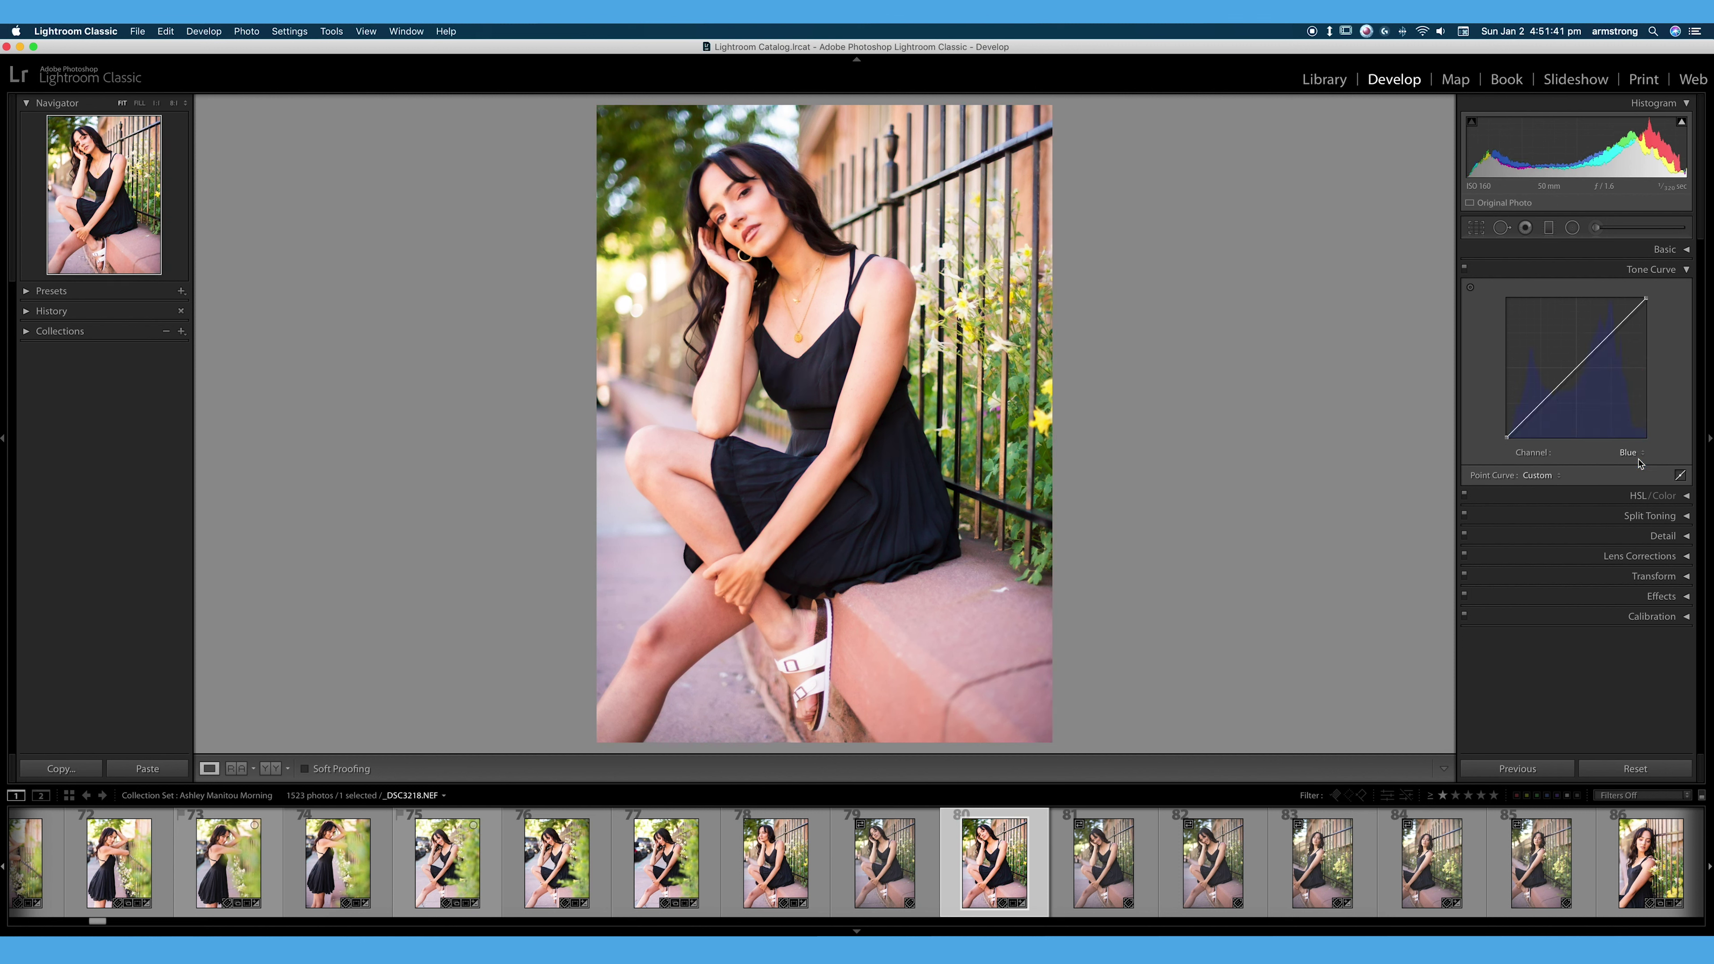
click(1686, 249)
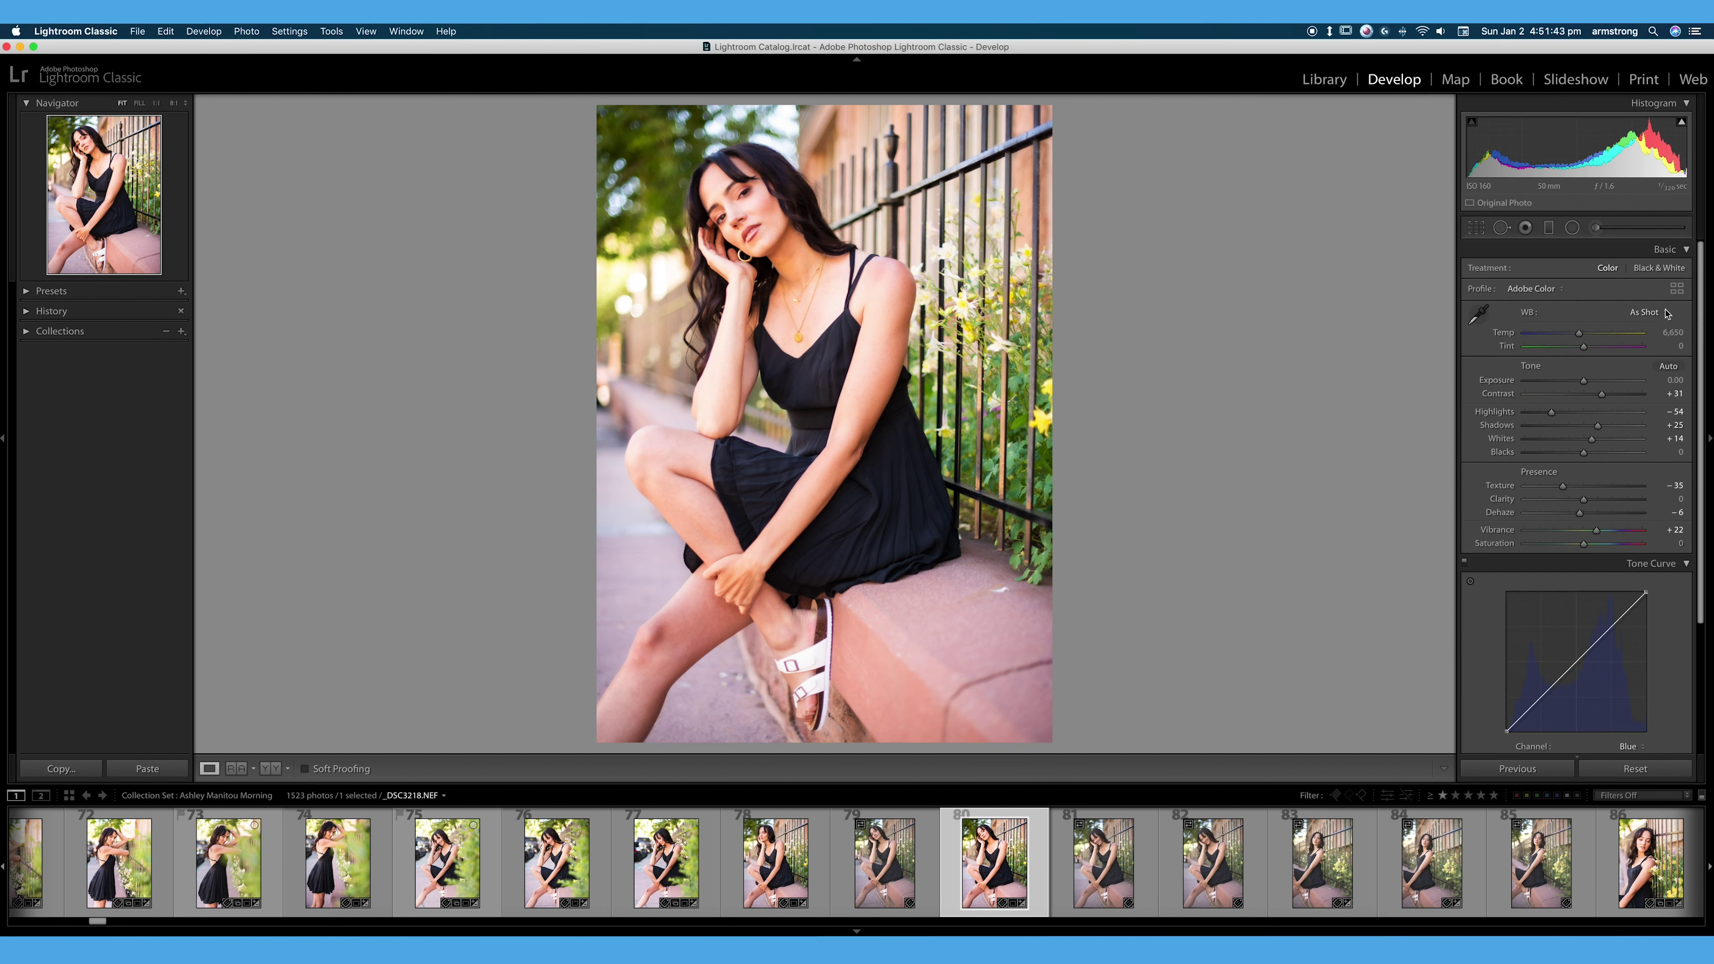
click(1686, 249)
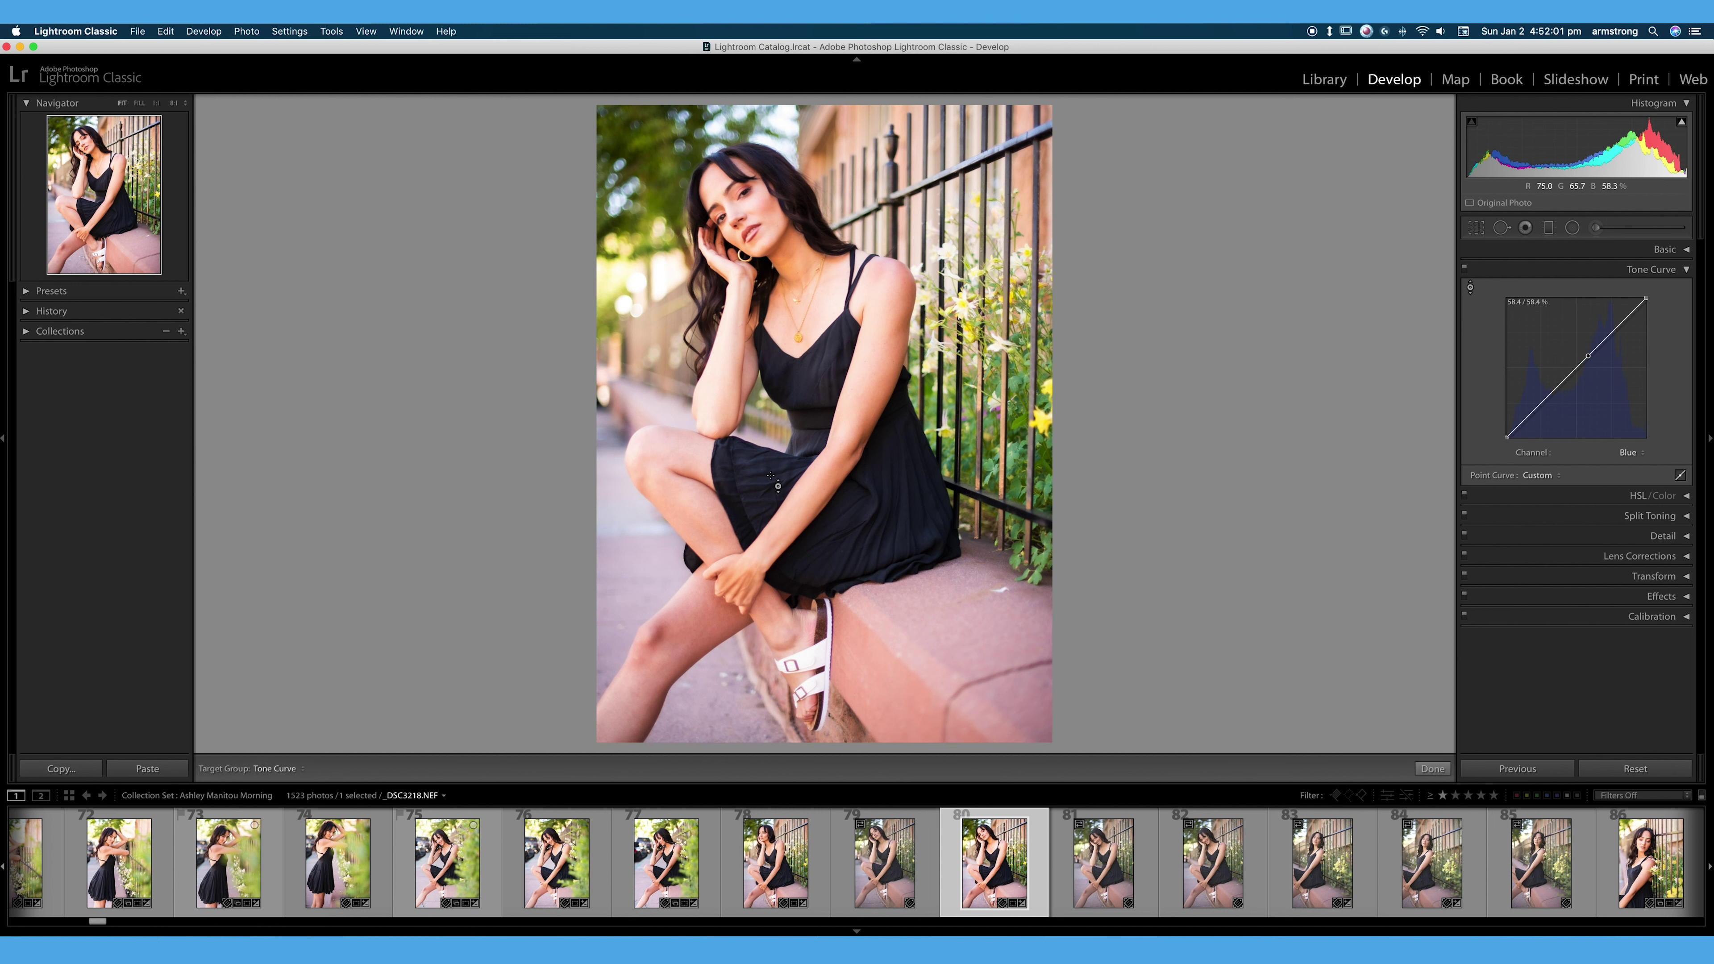
- Try lowering the blue of the black dress directly in the photo with the midtones anchored, and flatten the Blue curve
key(z)
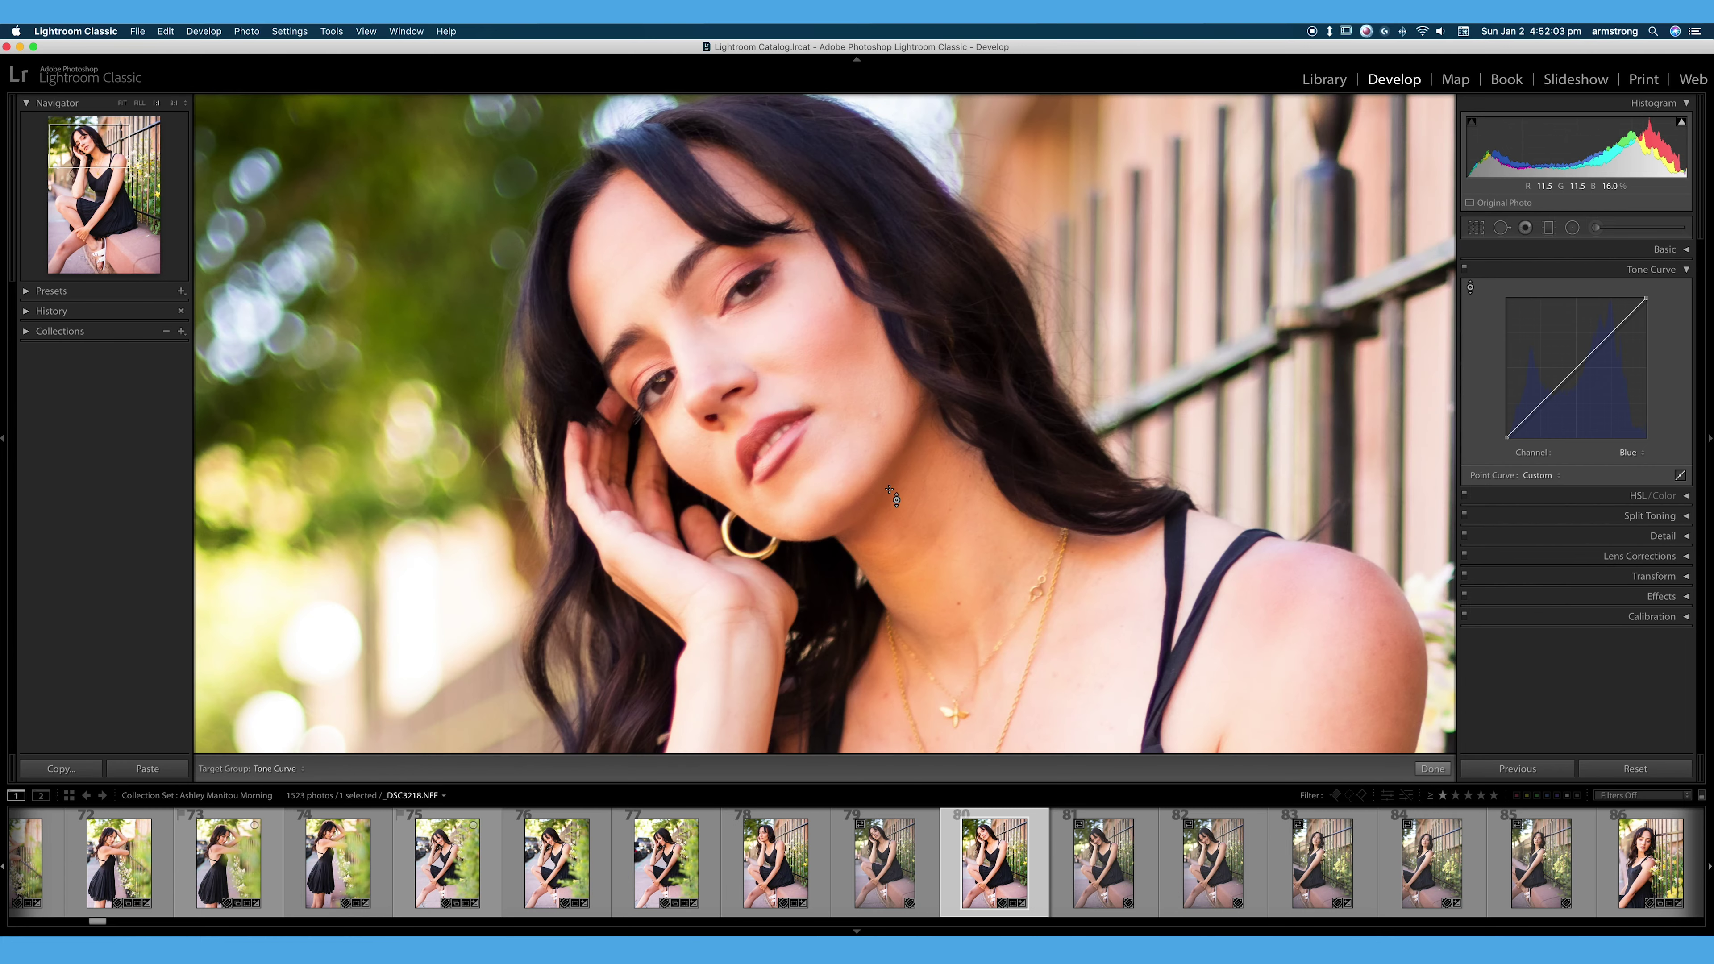
drag(1081, 548, 547, 35)
drag(582, 702, 505, 473)
drag(467, 587, 738, 374)
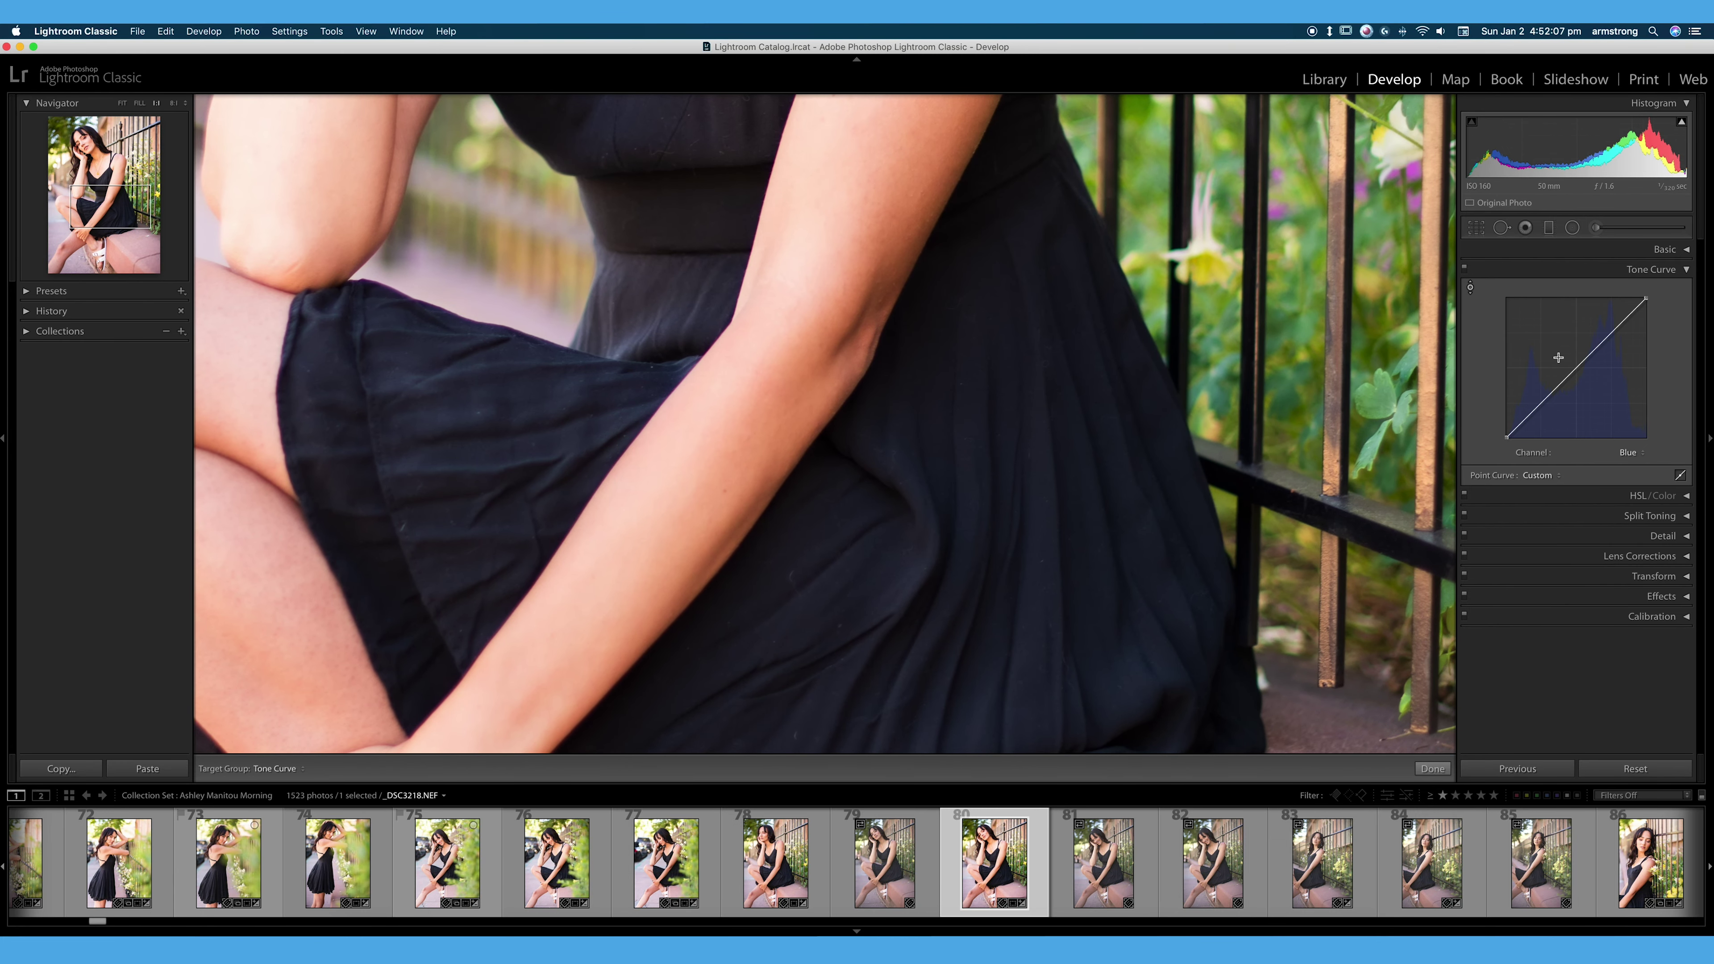
click(1580, 369)
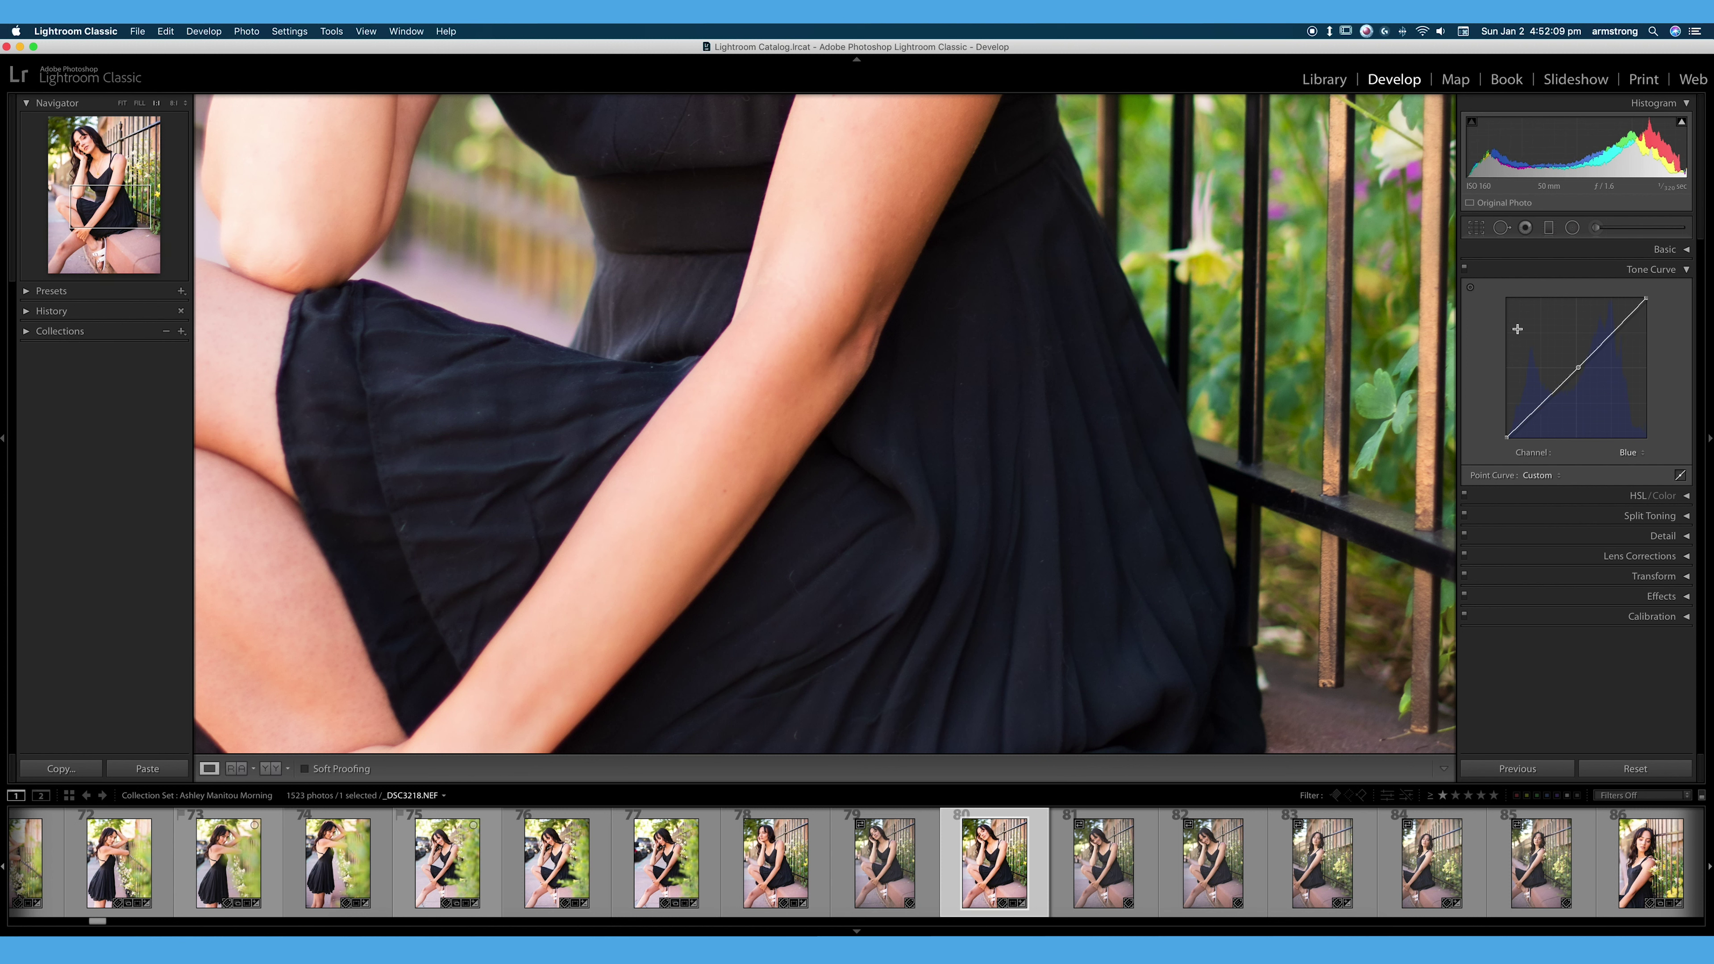
click(1469, 287)
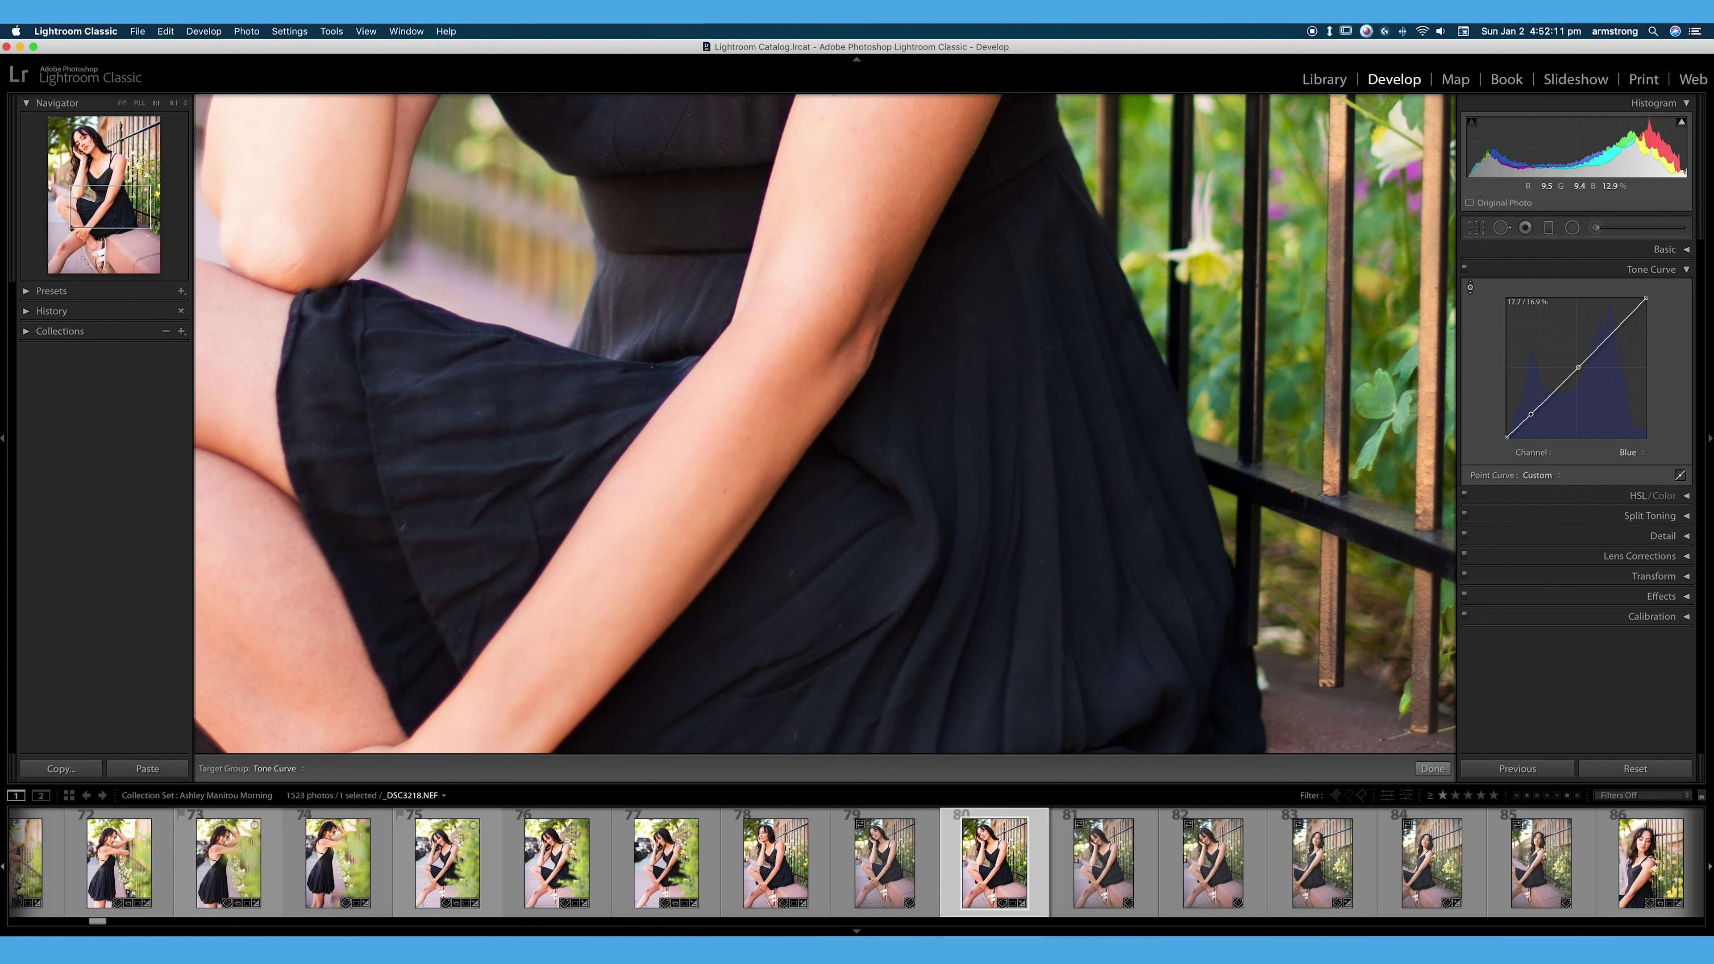
drag(1012, 473, 1013, 478)
key(z)
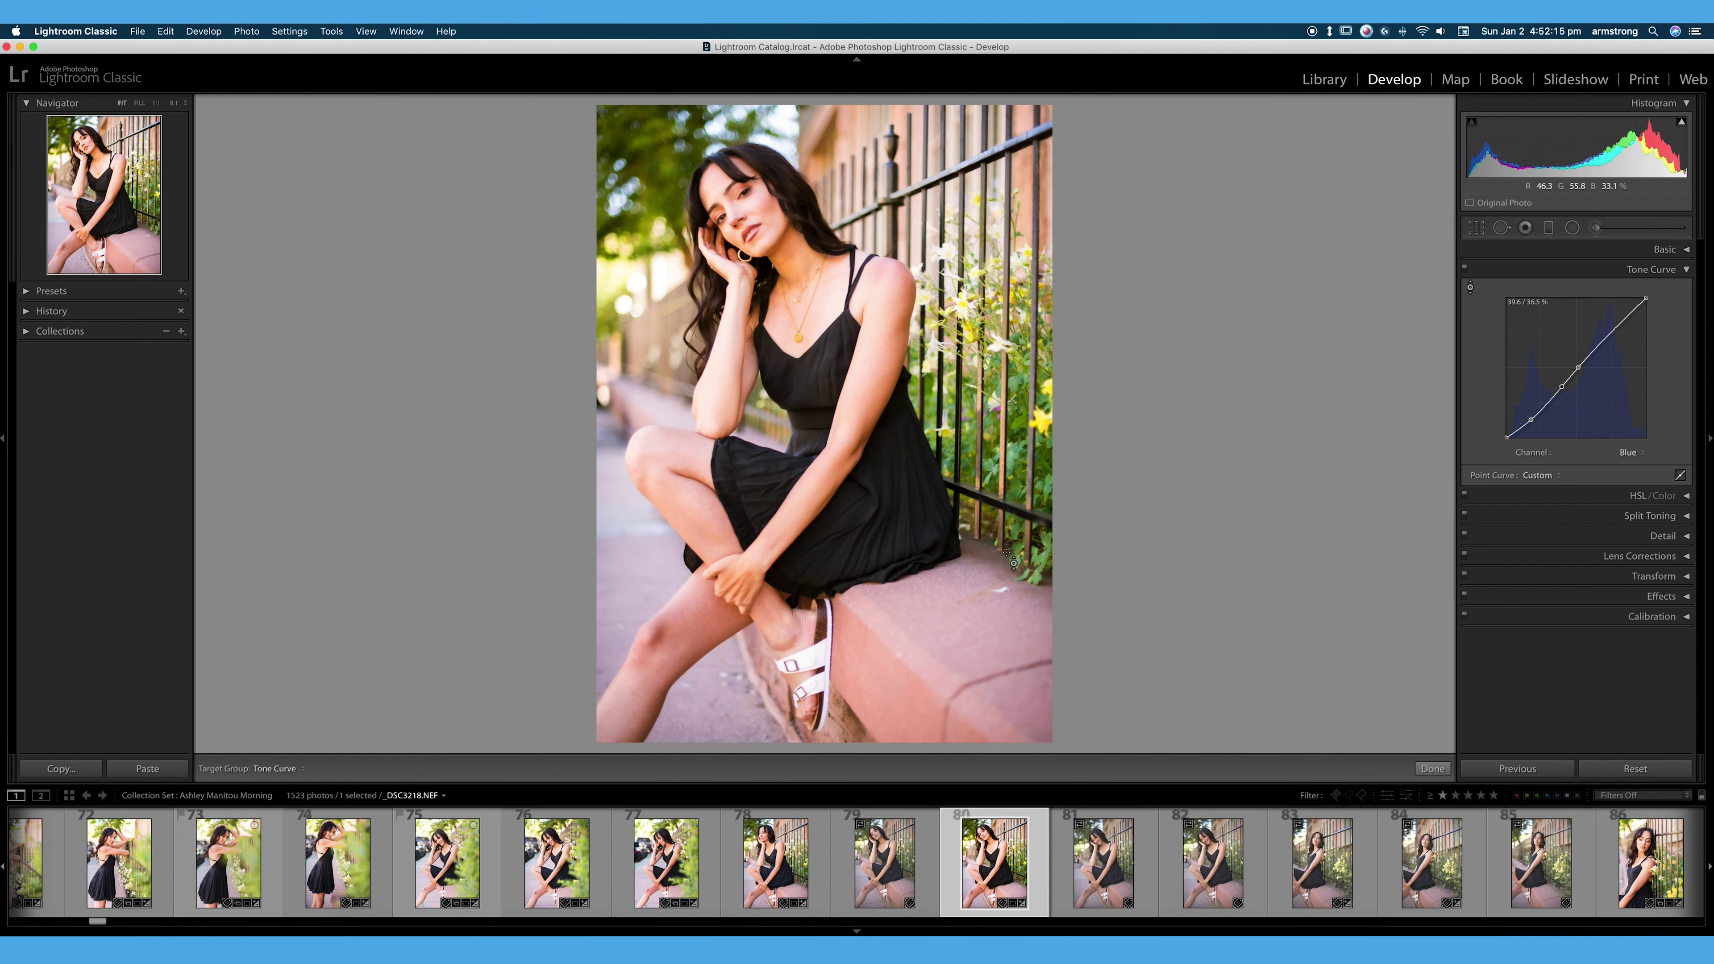
right_click(1573, 347)
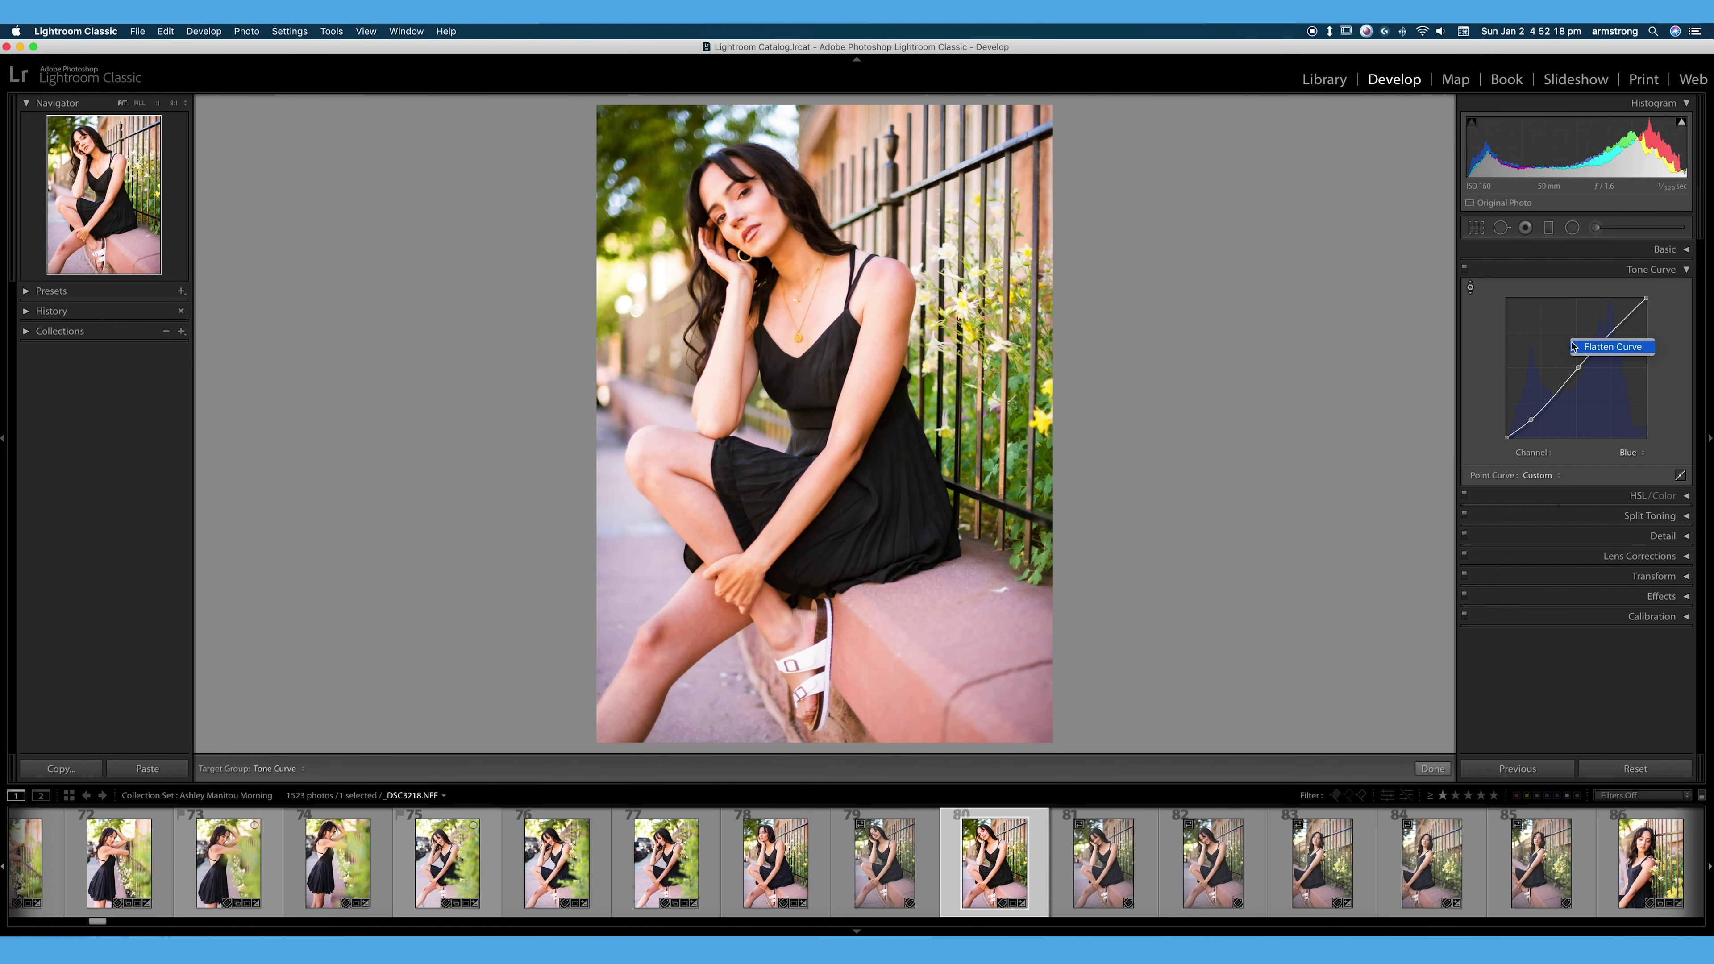
click(1591, 349)
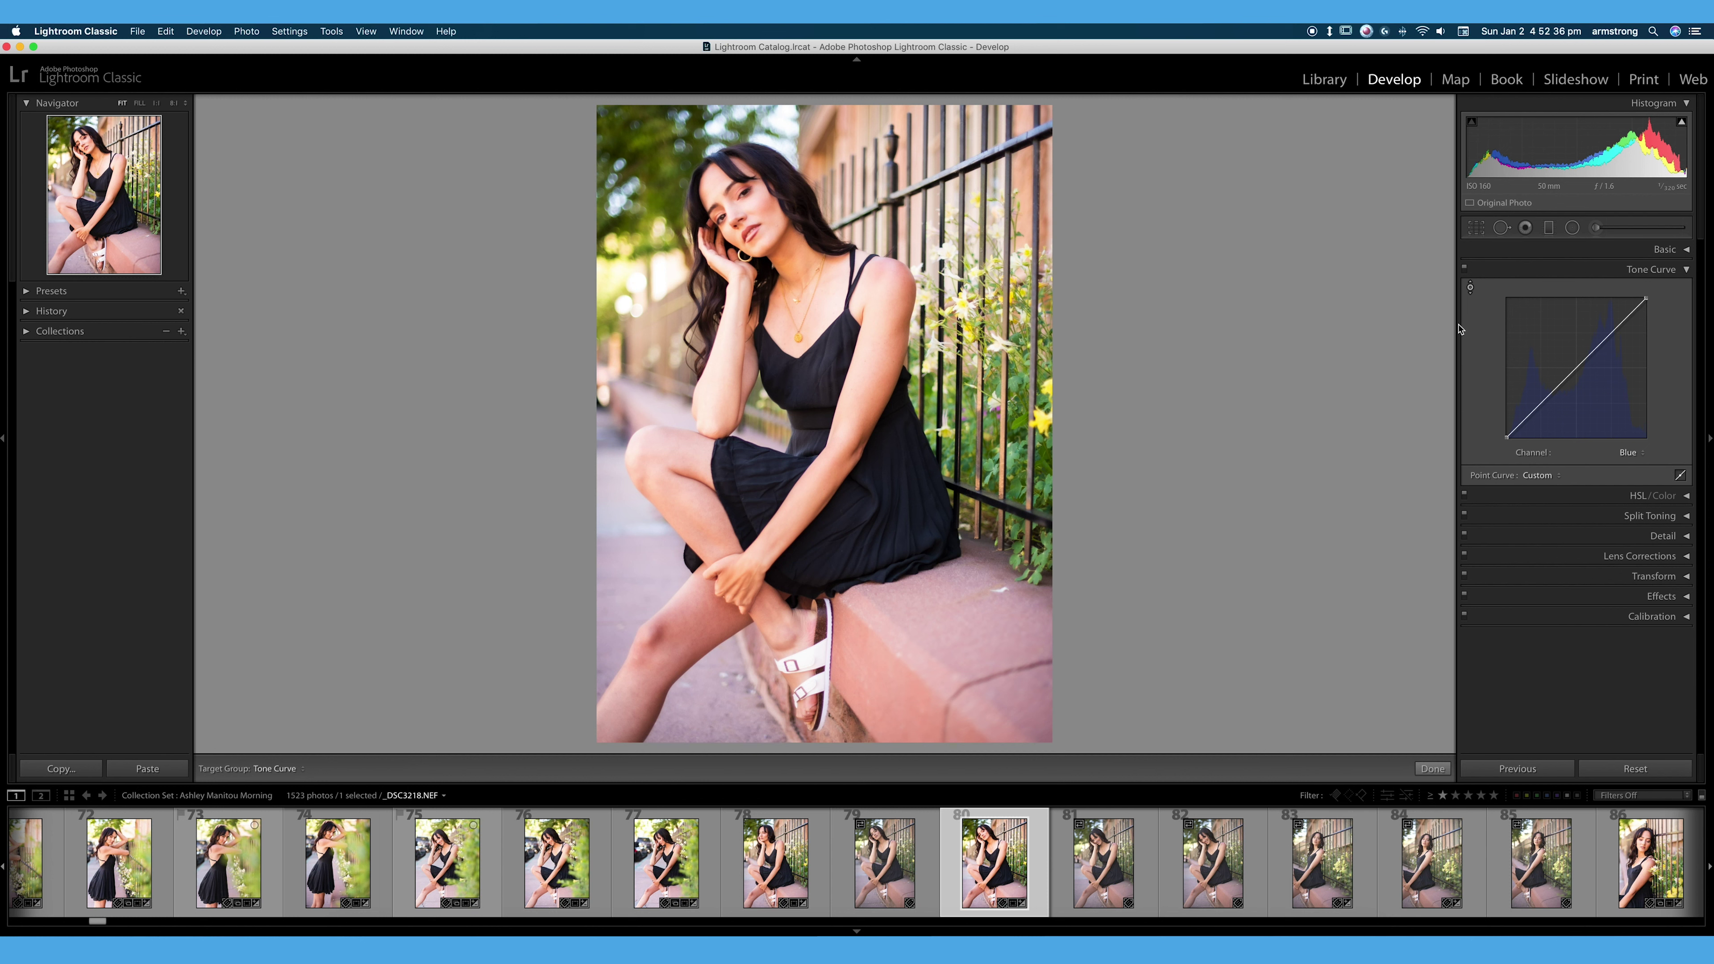
- Try lowering the blue in the shoulder's skin tone from the photo while raising the midtones, and reset the Blue curve to flat
click(1471, 287)
drag(883, 275, 883, 304)
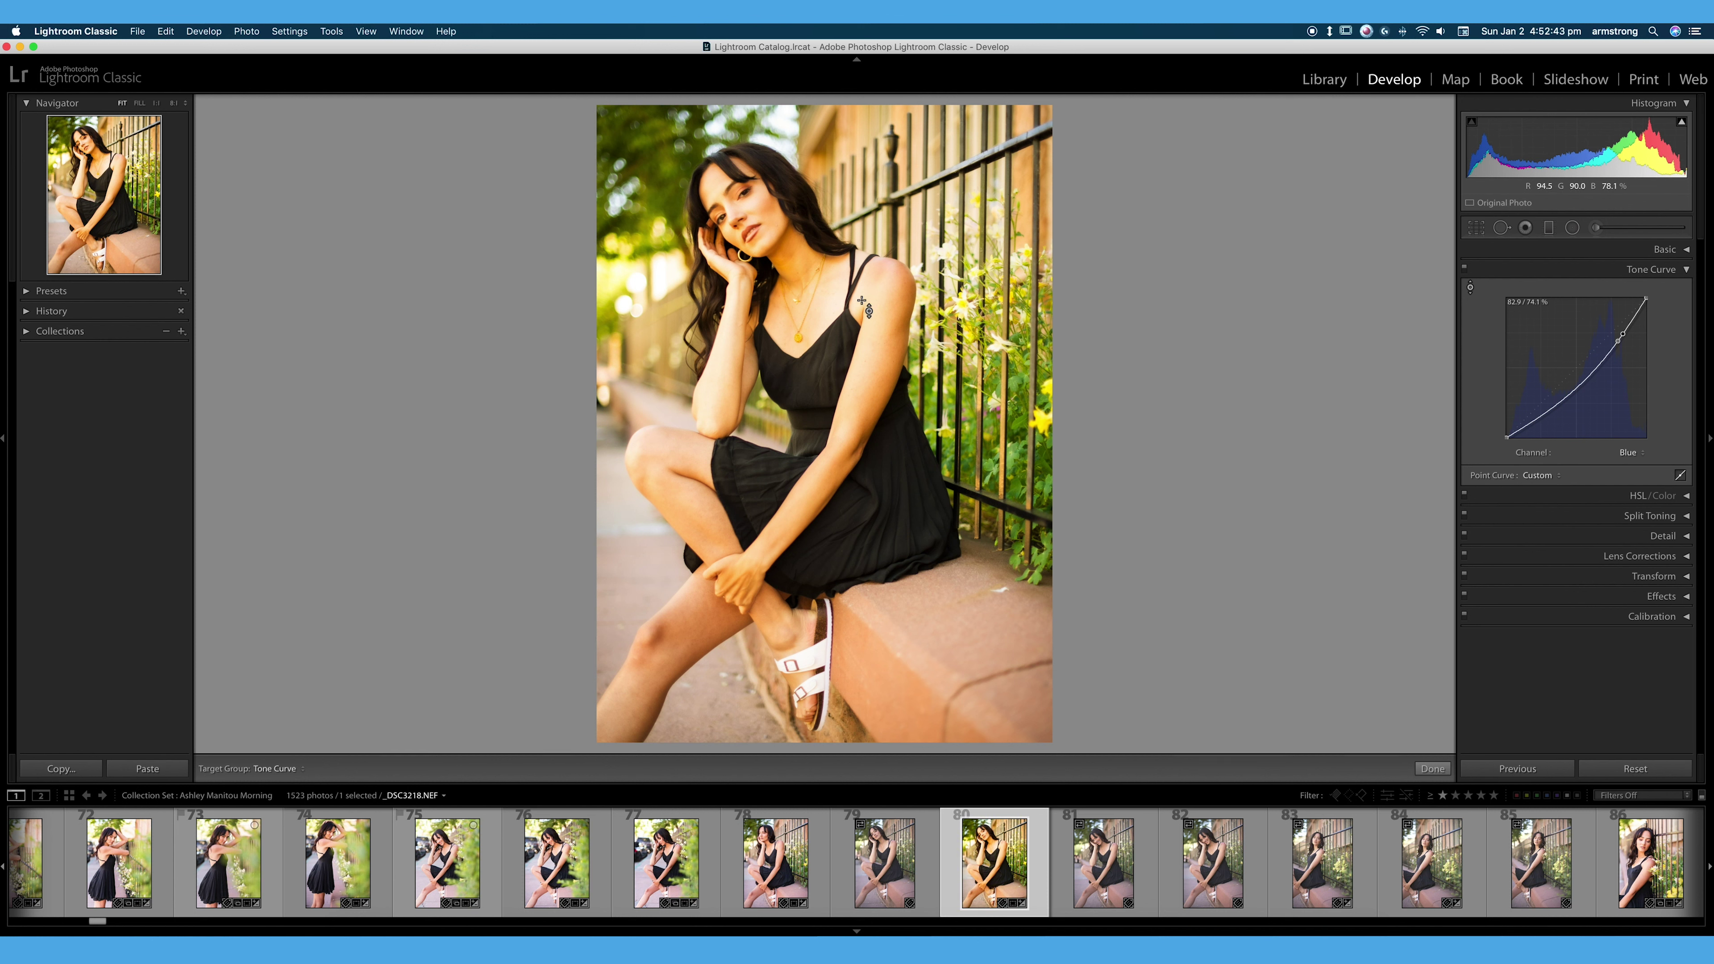
drag(892, 298, 889, 287)
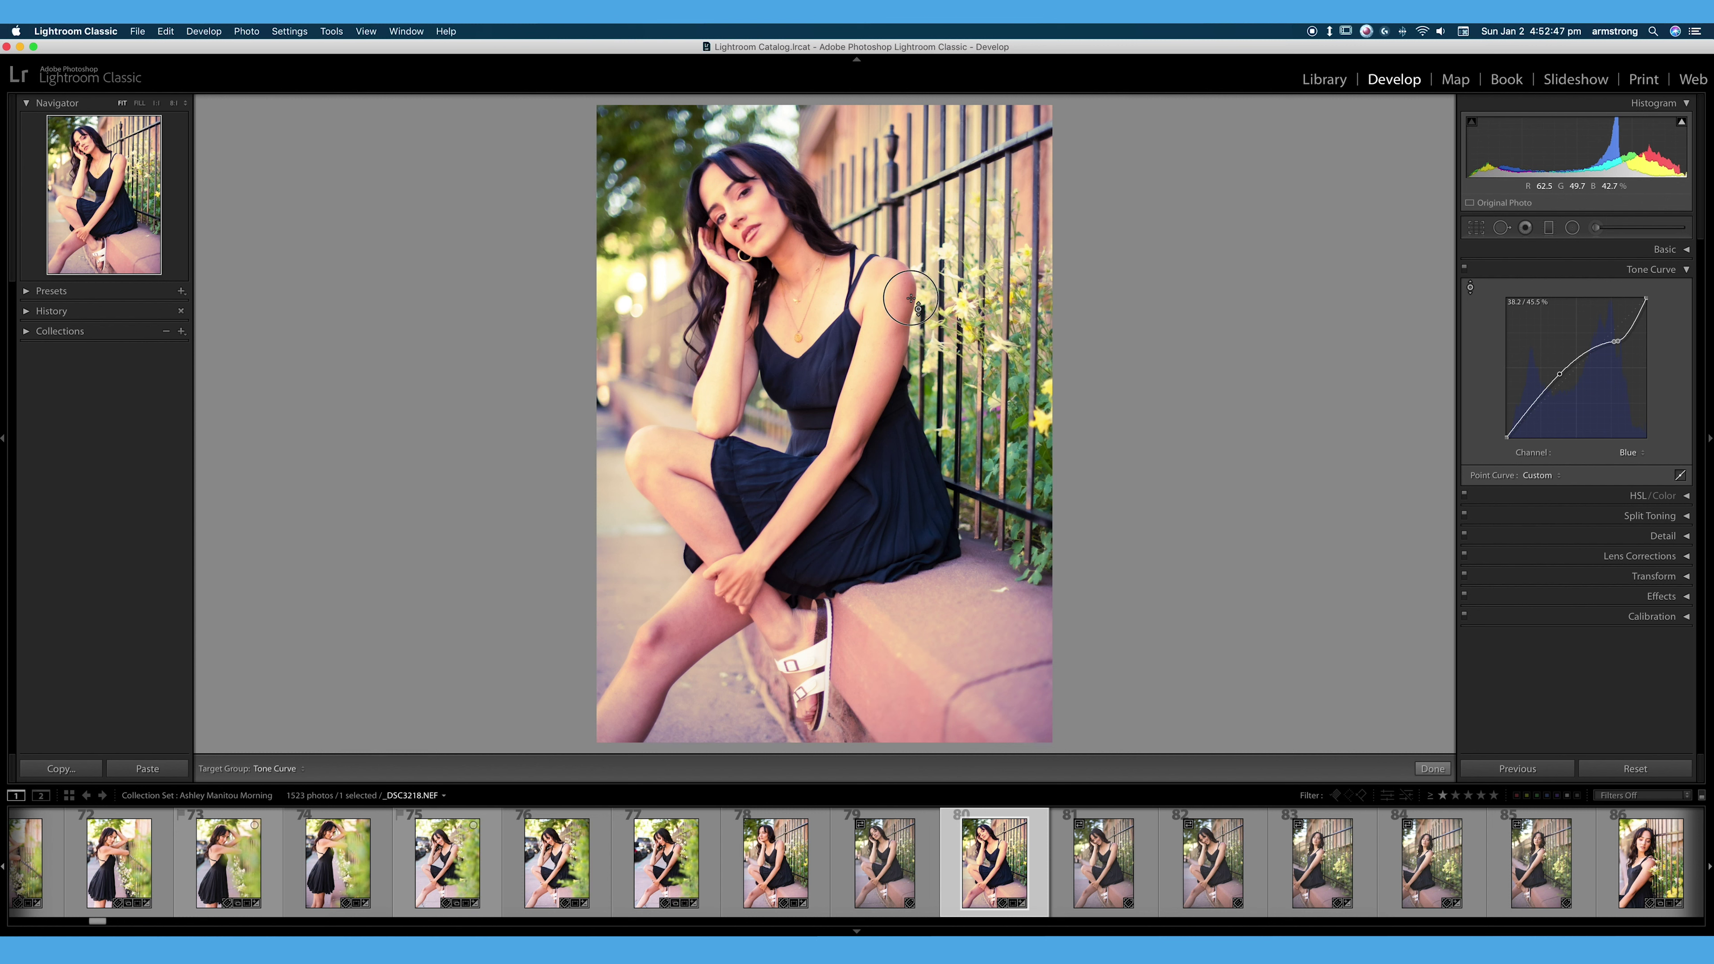
drag(1574, 361, 1560, 366)
drag(833, 291, 833, 299)
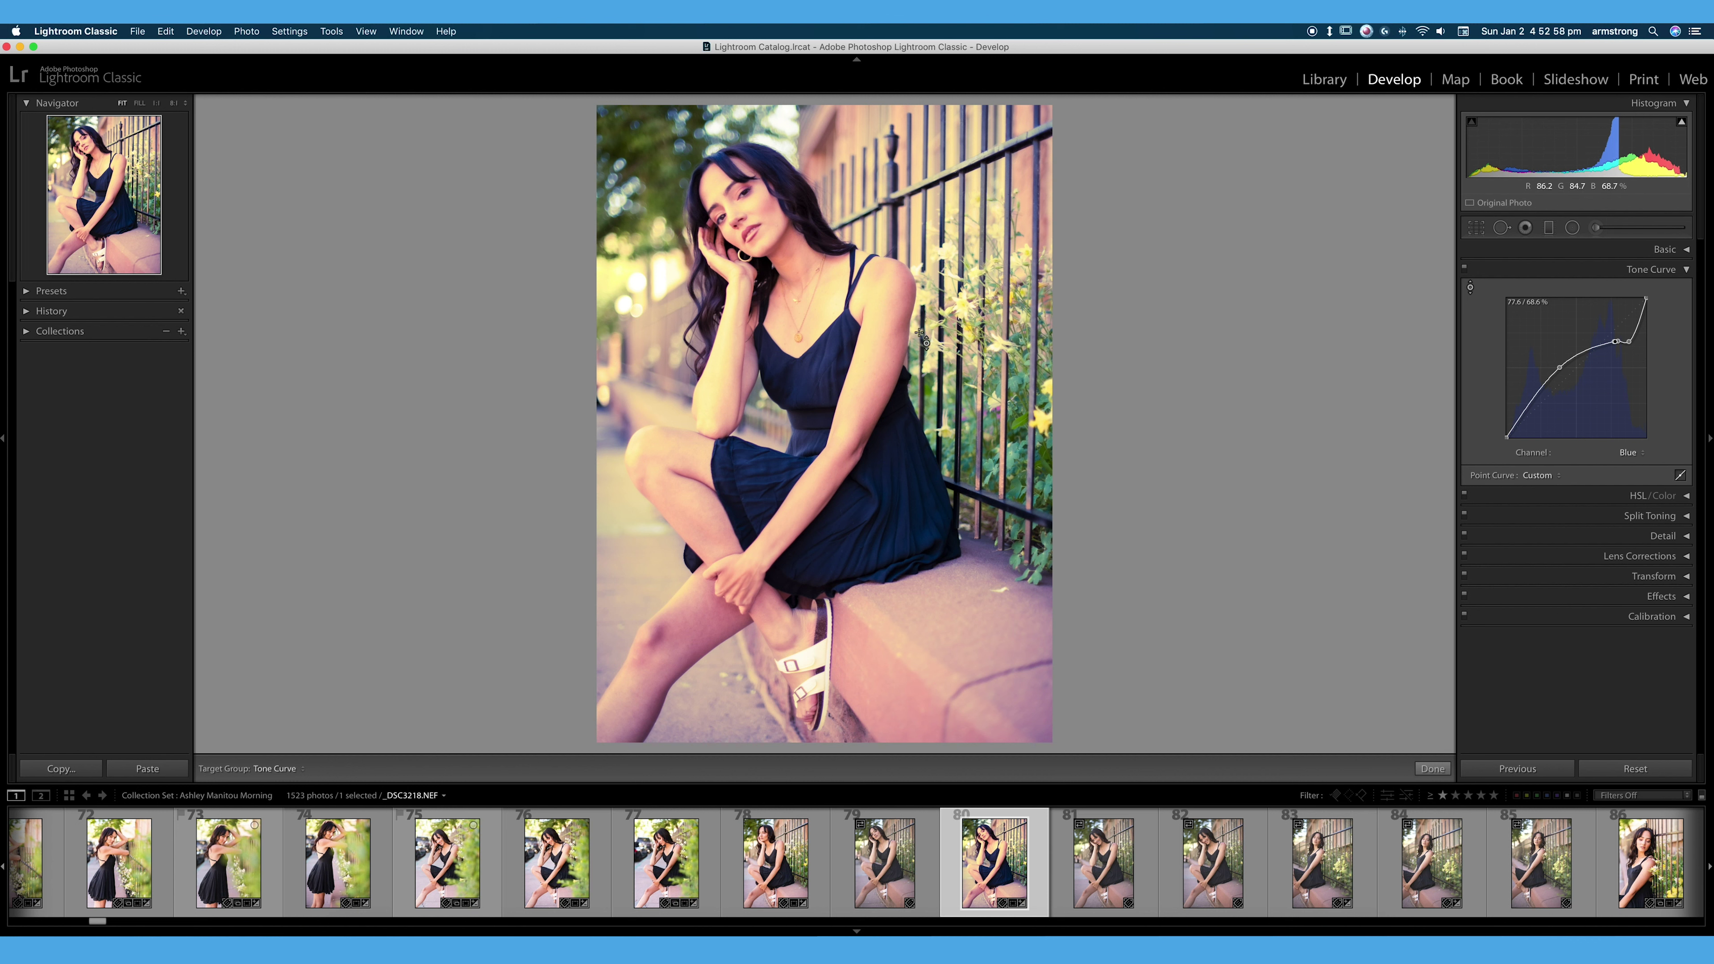
right_click(1576, 333)
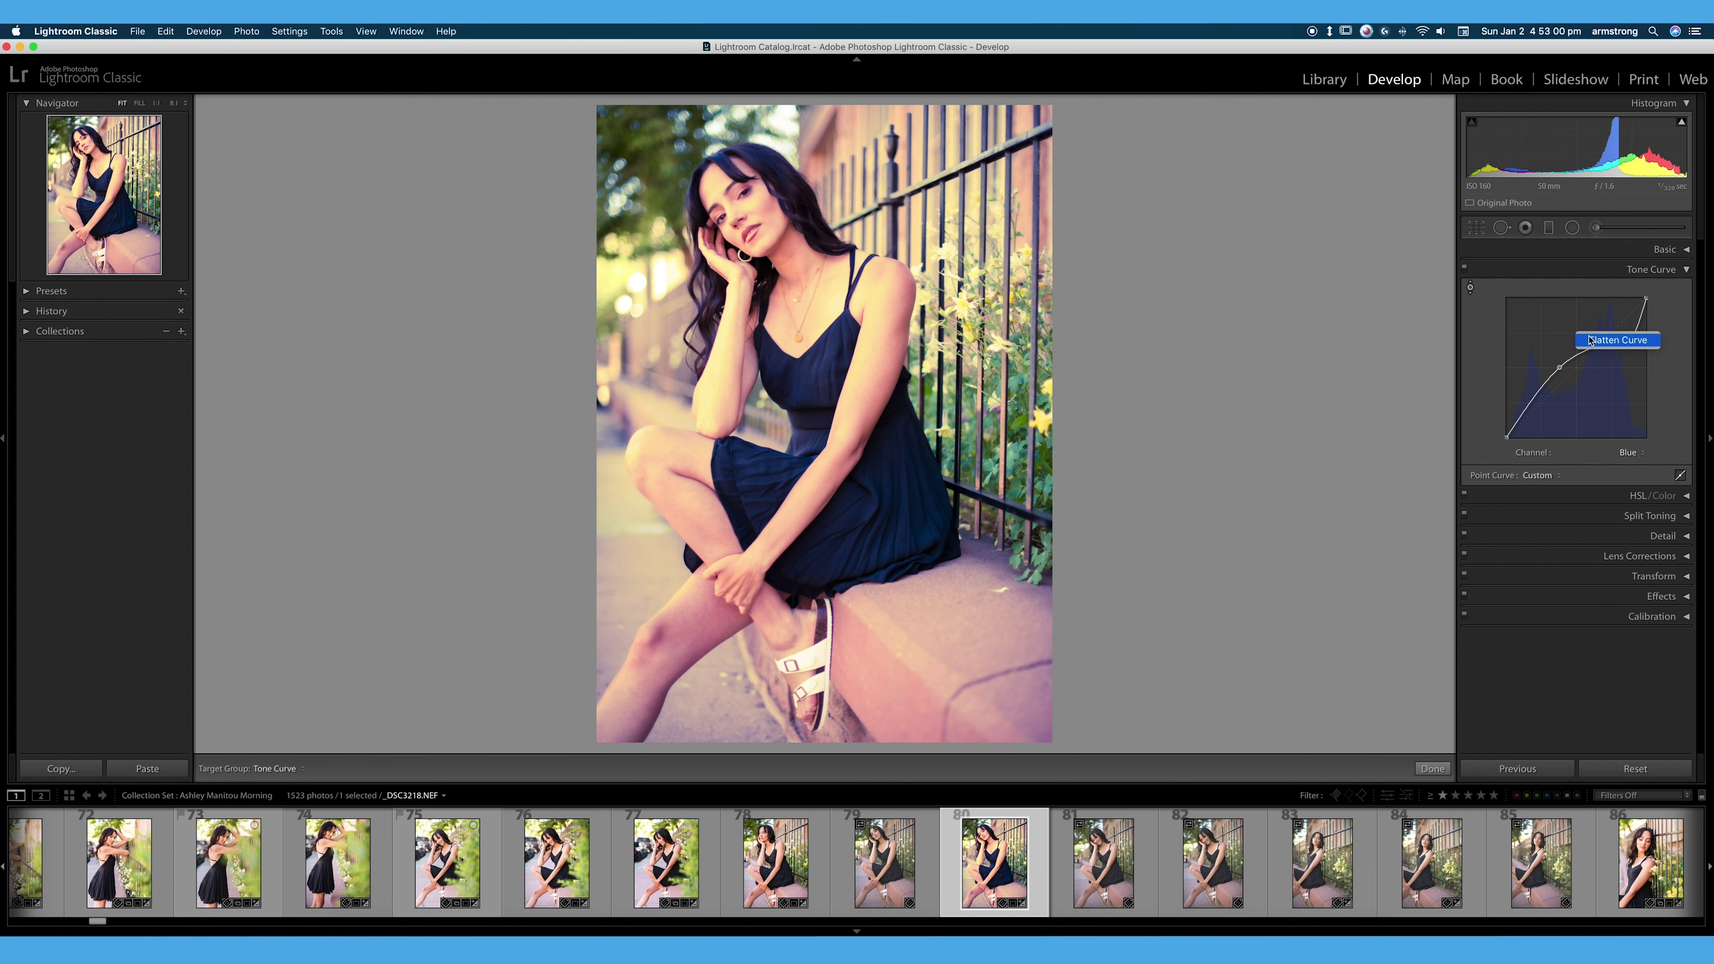
click(1603, 347)
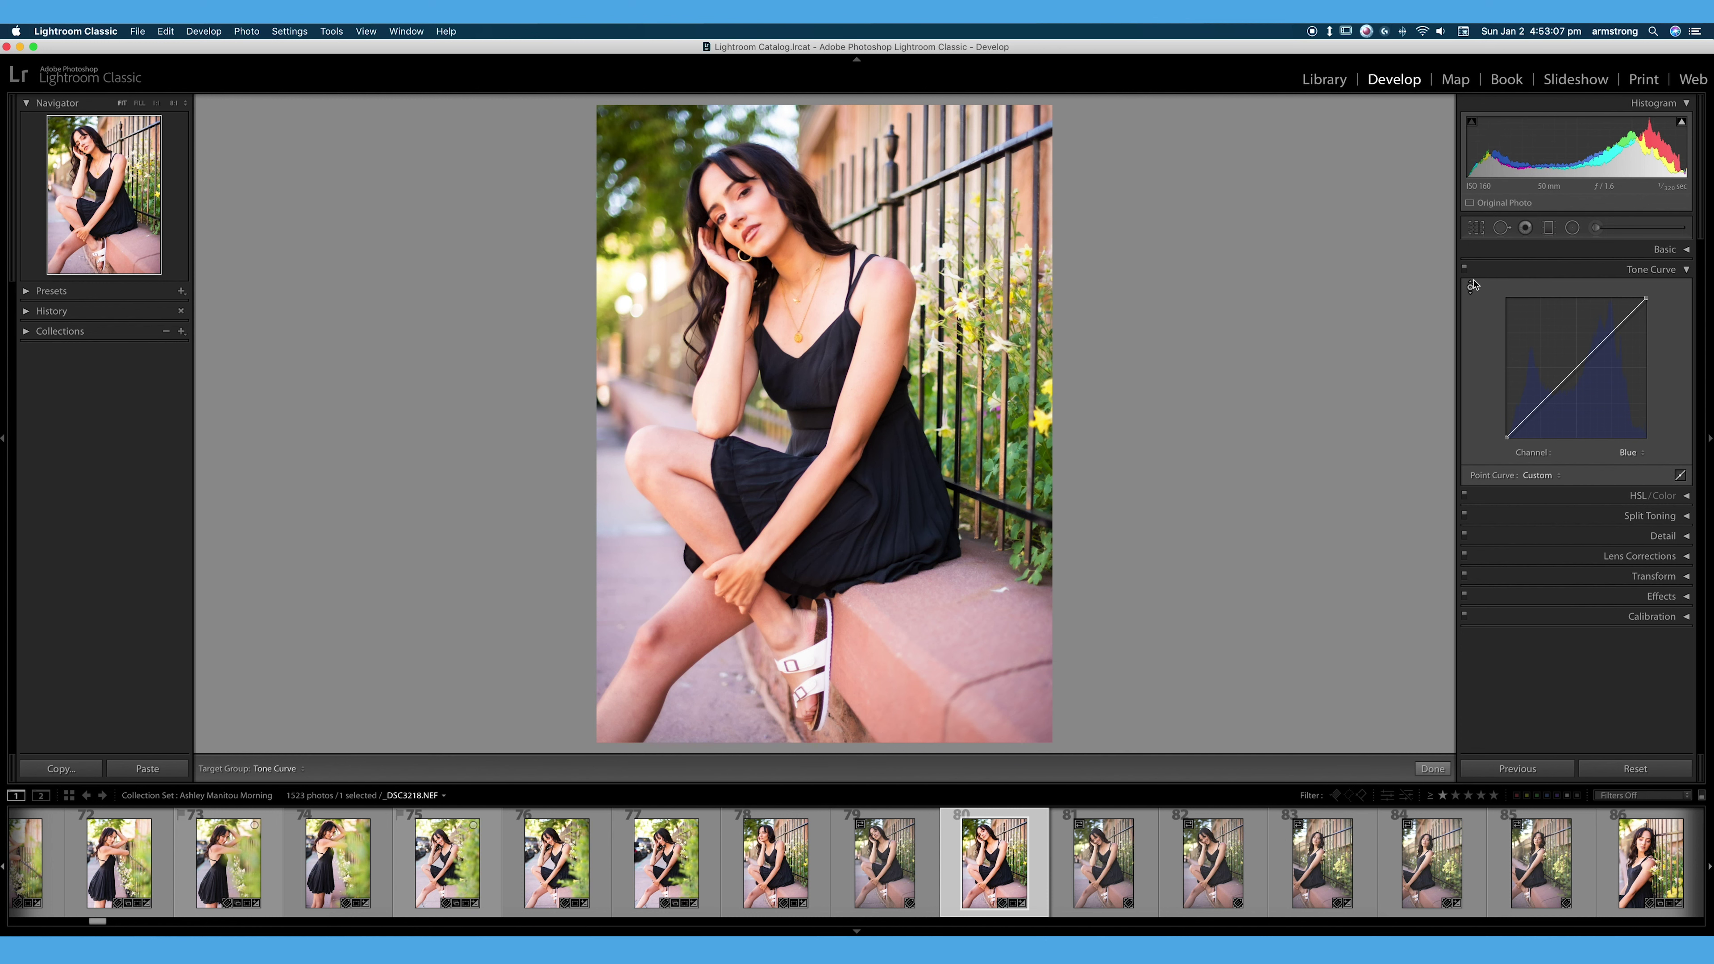
- Try shifting the Blue curve's shadows and highlights directly in a close-up of the face, flatten the curve and leave in-photo adjustment
key(z)
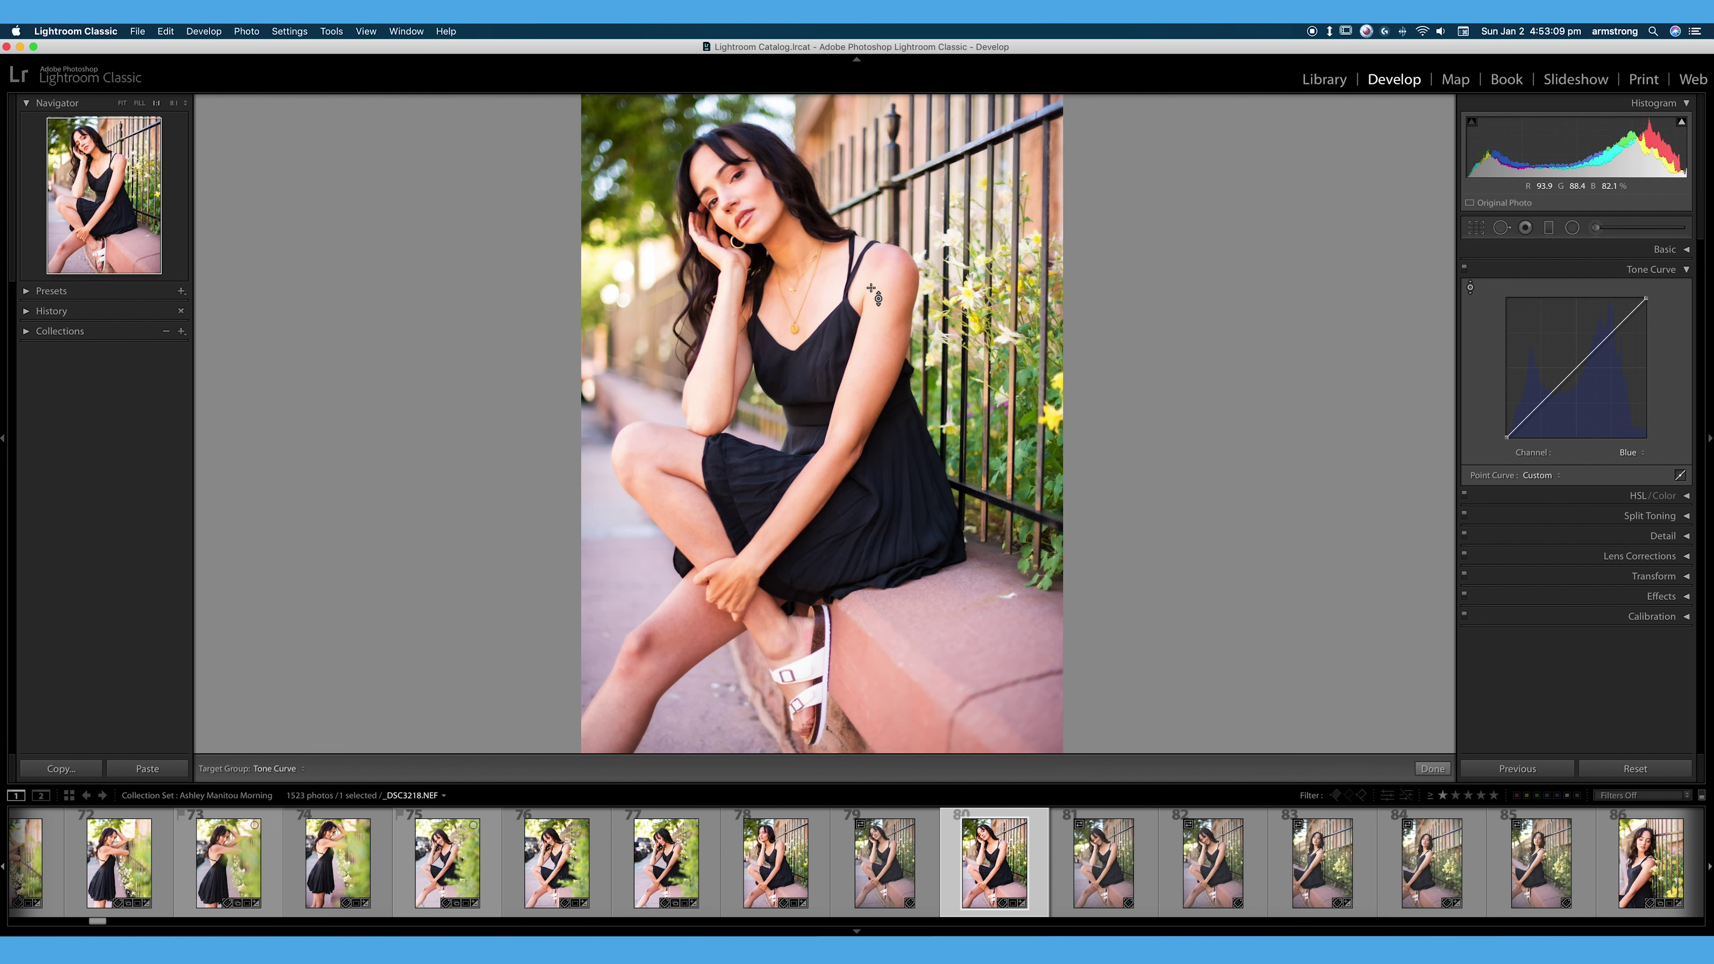
drag(835, 175, 958, 628)
drag(871, 128, 1217, 354)
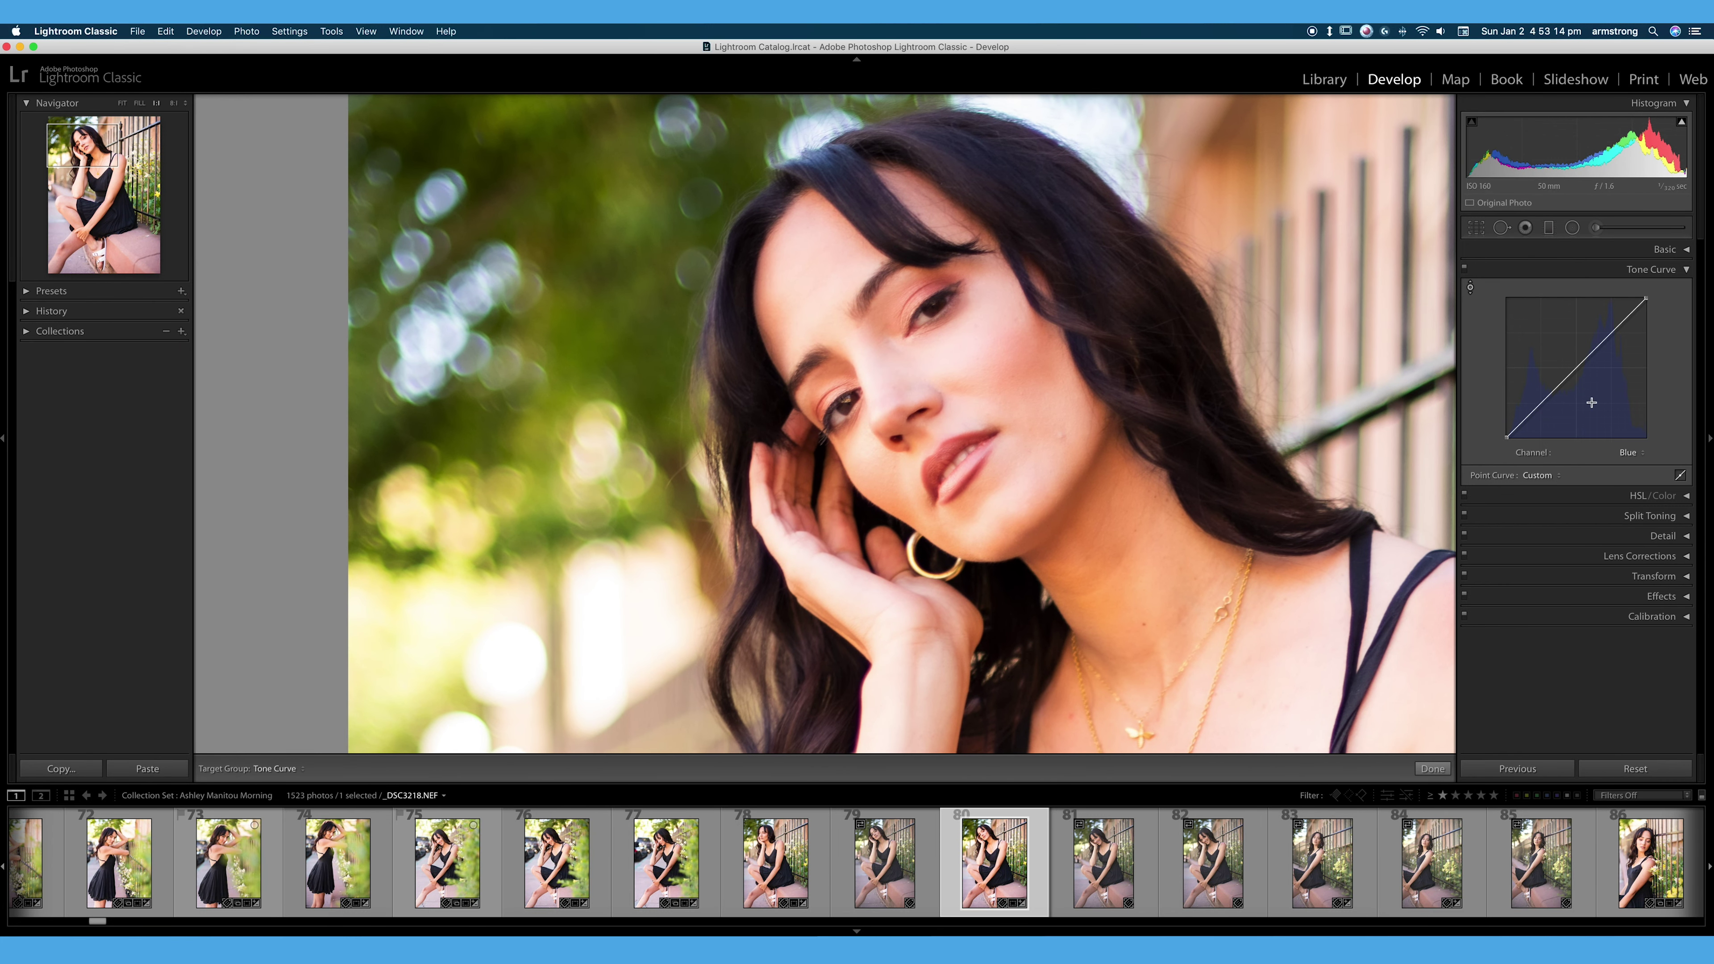
click(1471, 289)
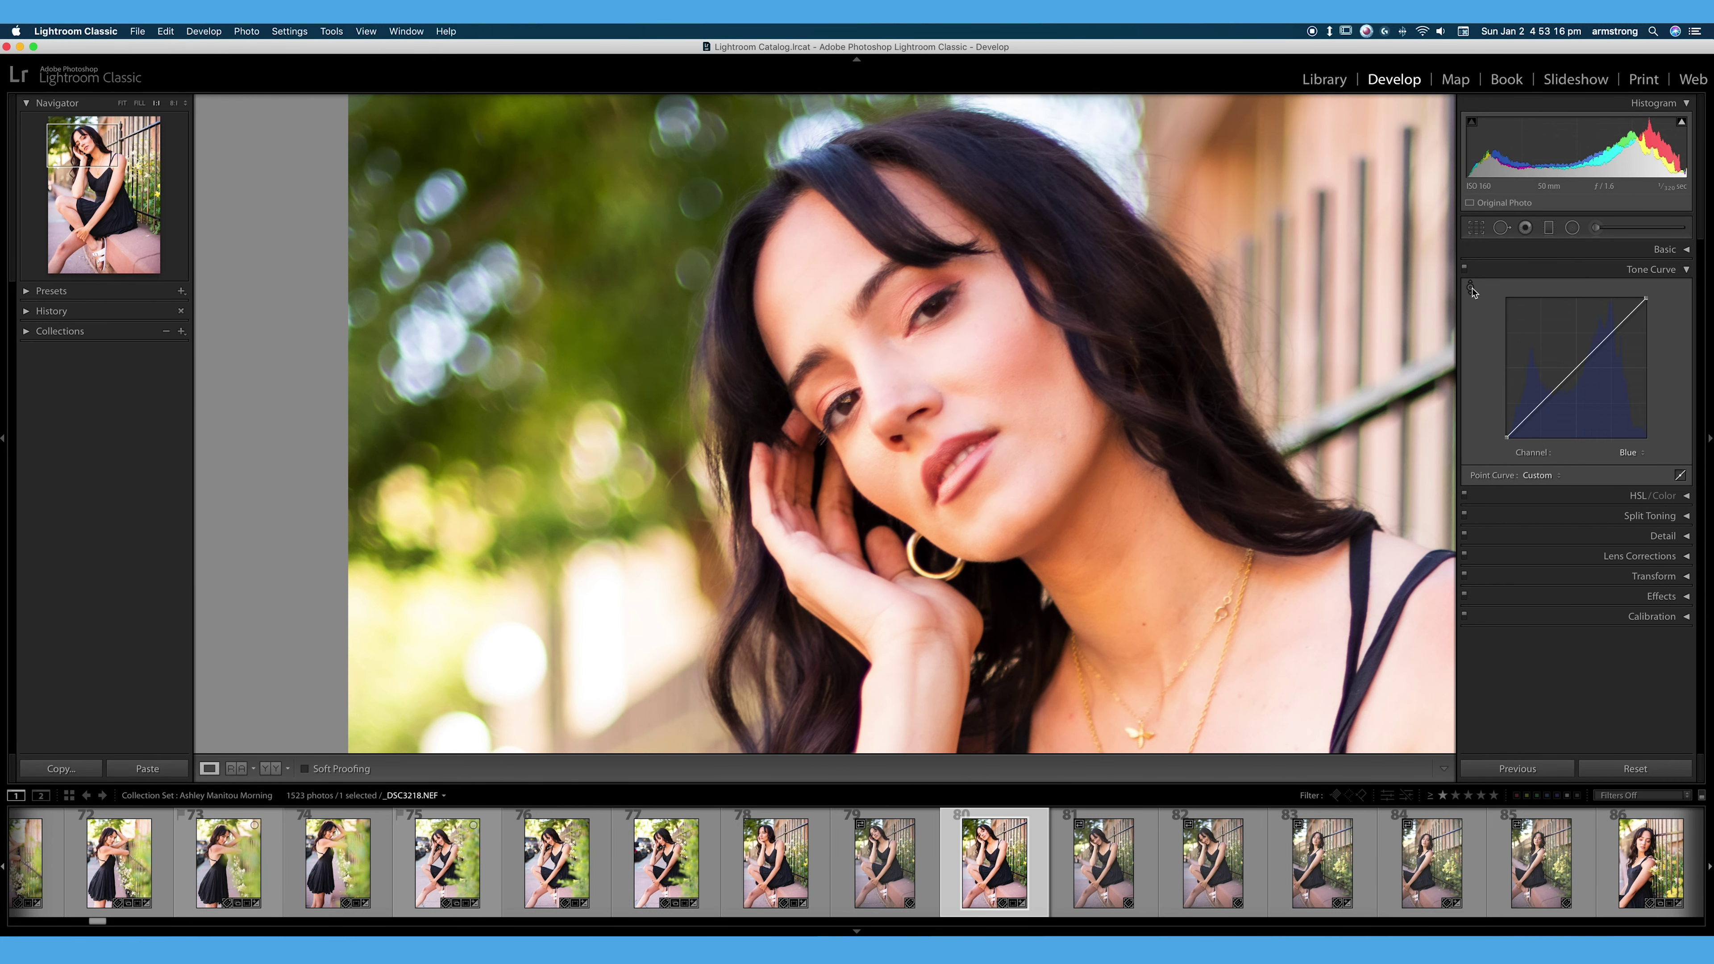
click(1471, 289)
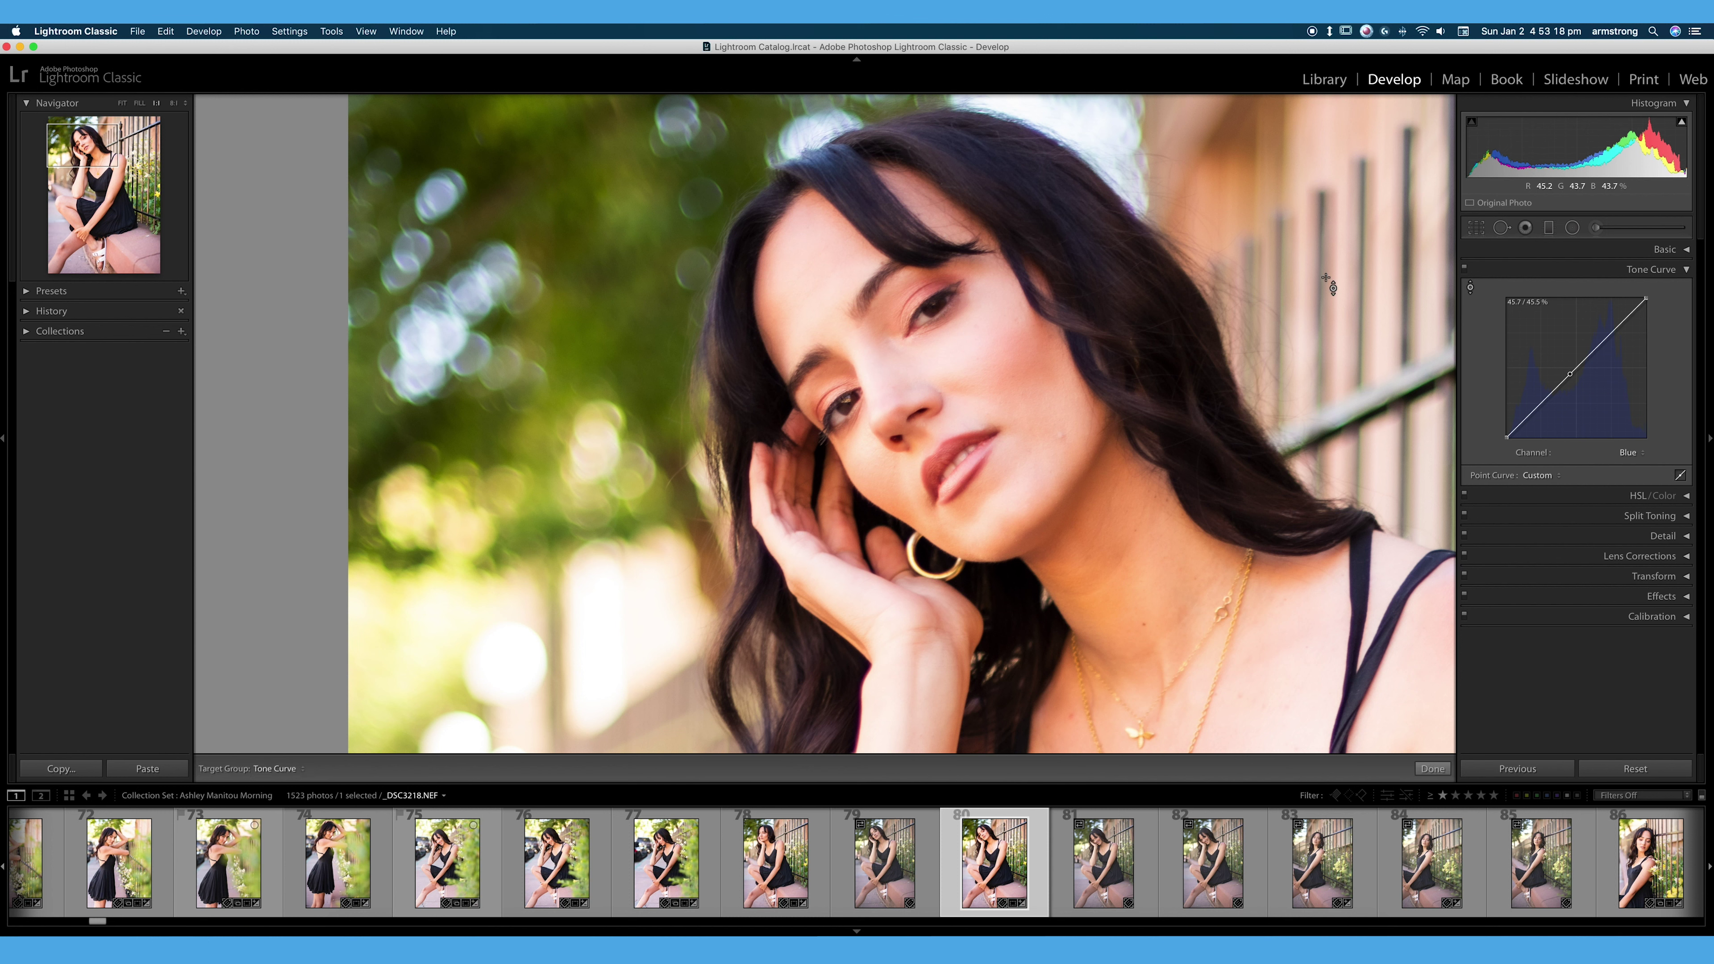
mouse_move(1176, 291)
mouse_down()
mouse_move(1176, 316)
mouse_move(1170, 292)
mouse_up()
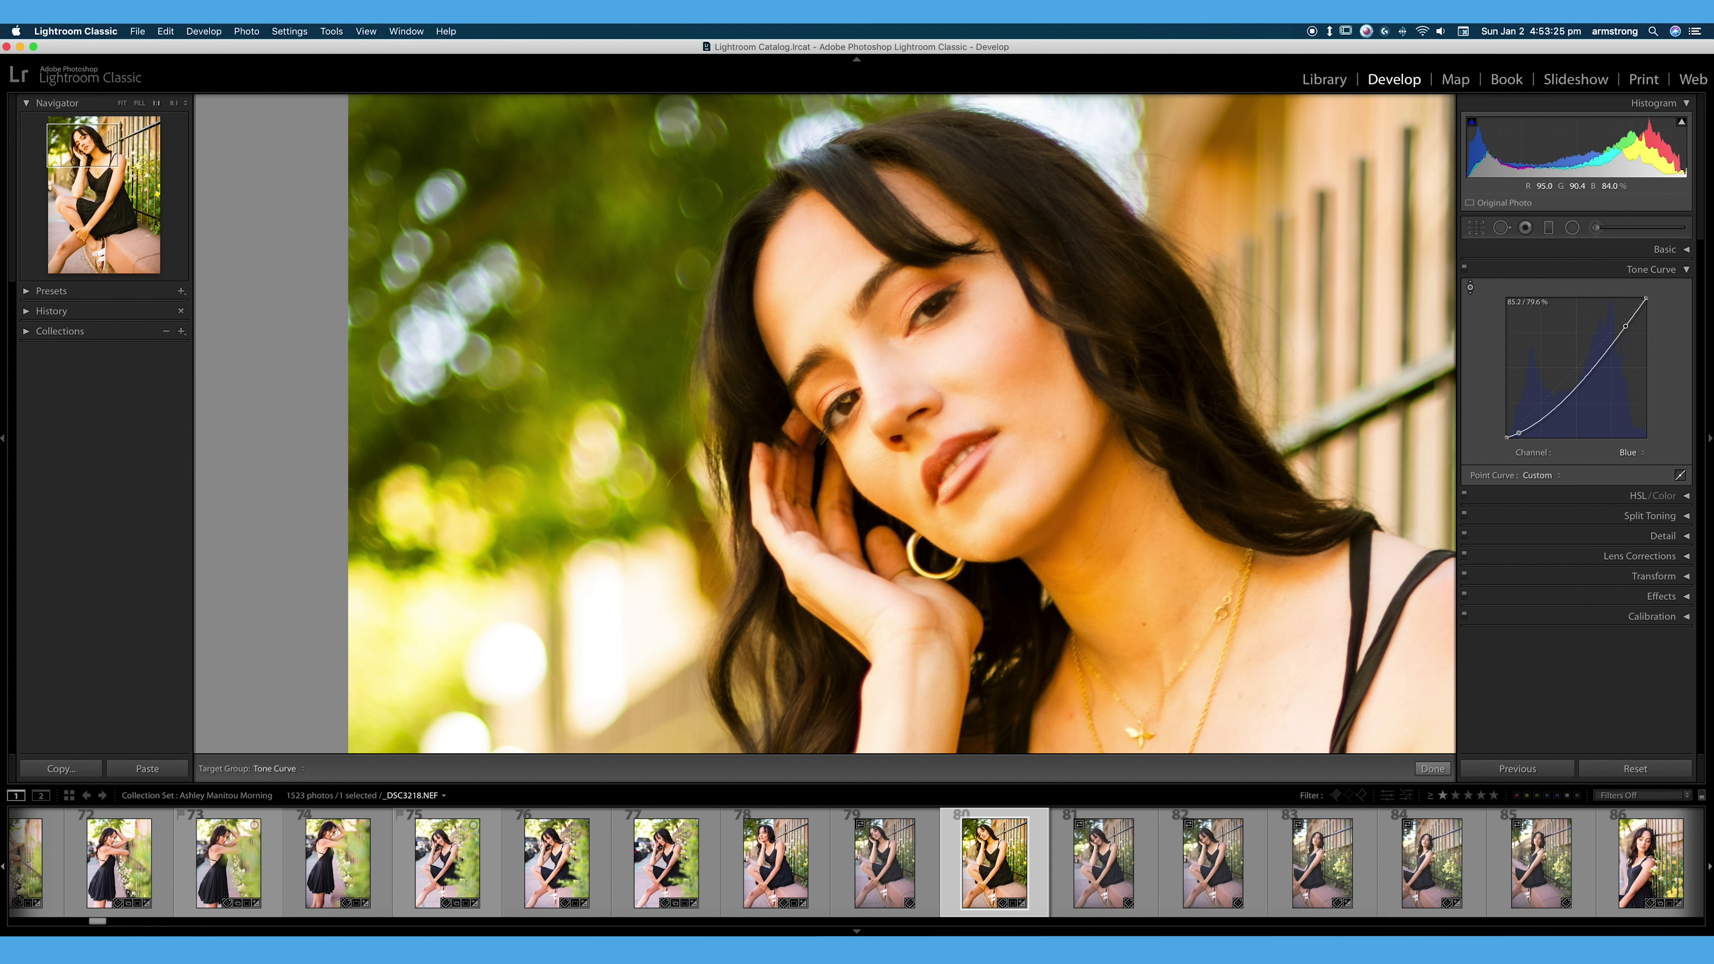
mouse_move(968, 358)
mouse_down()
mouse_move(968, 311)
mouse_move(961, 350)
mouse_up()
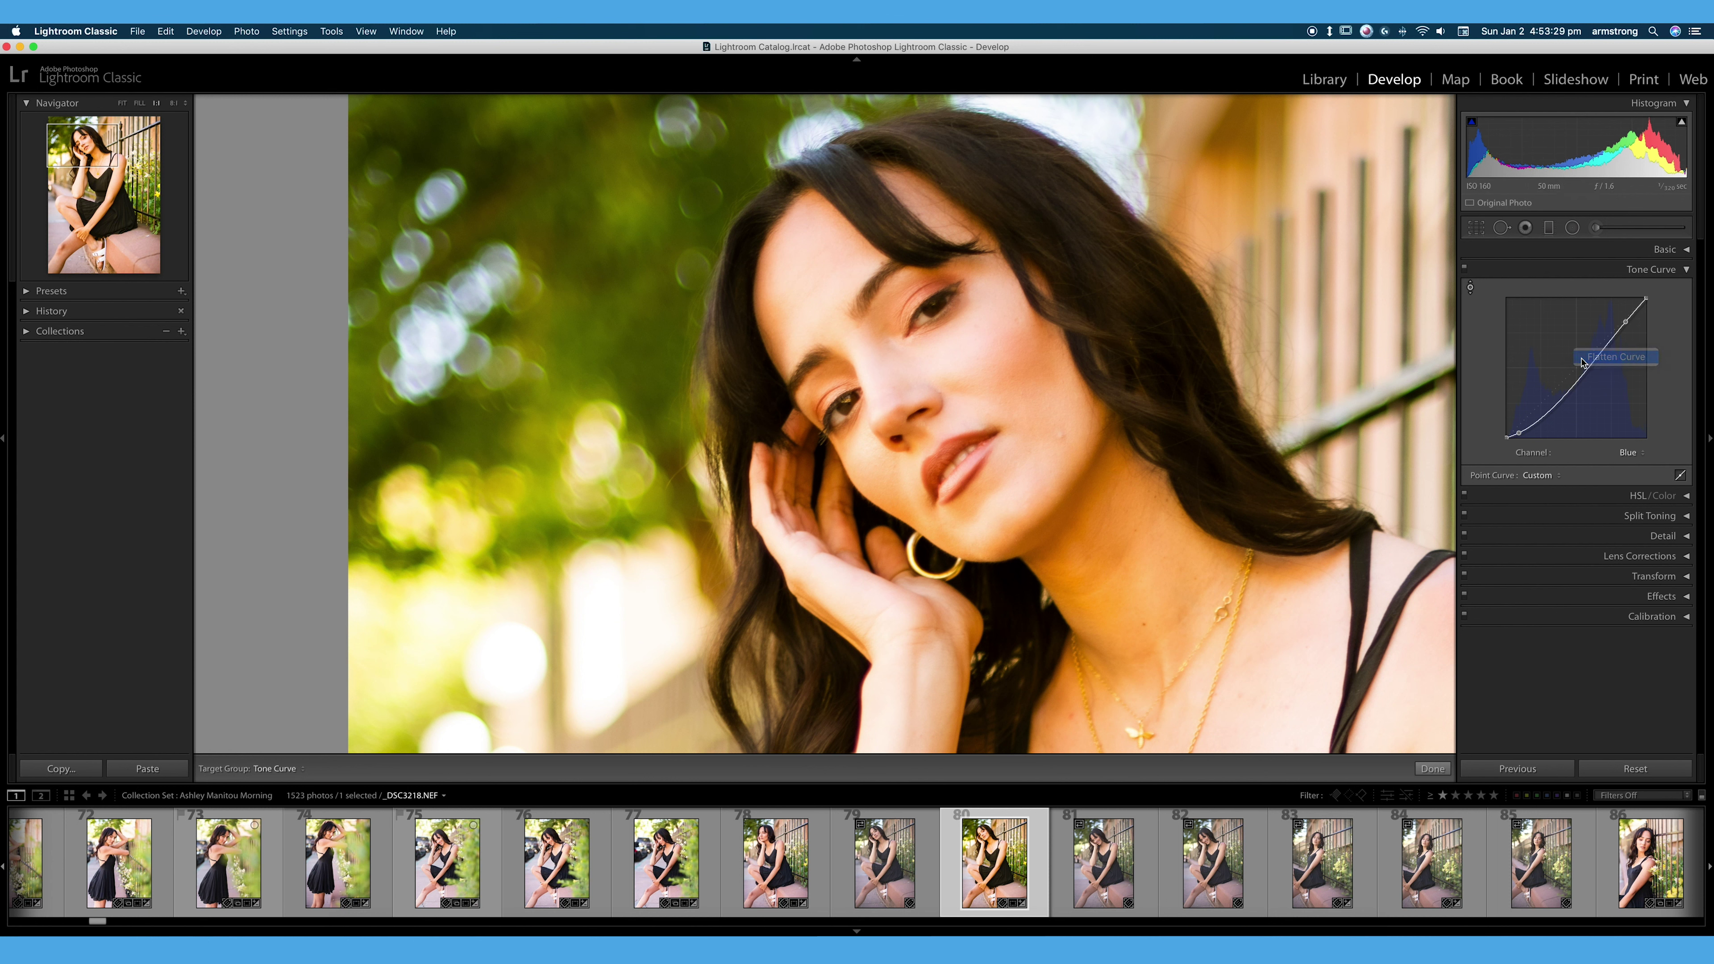
click(1686, 269)
click(1687, 270)
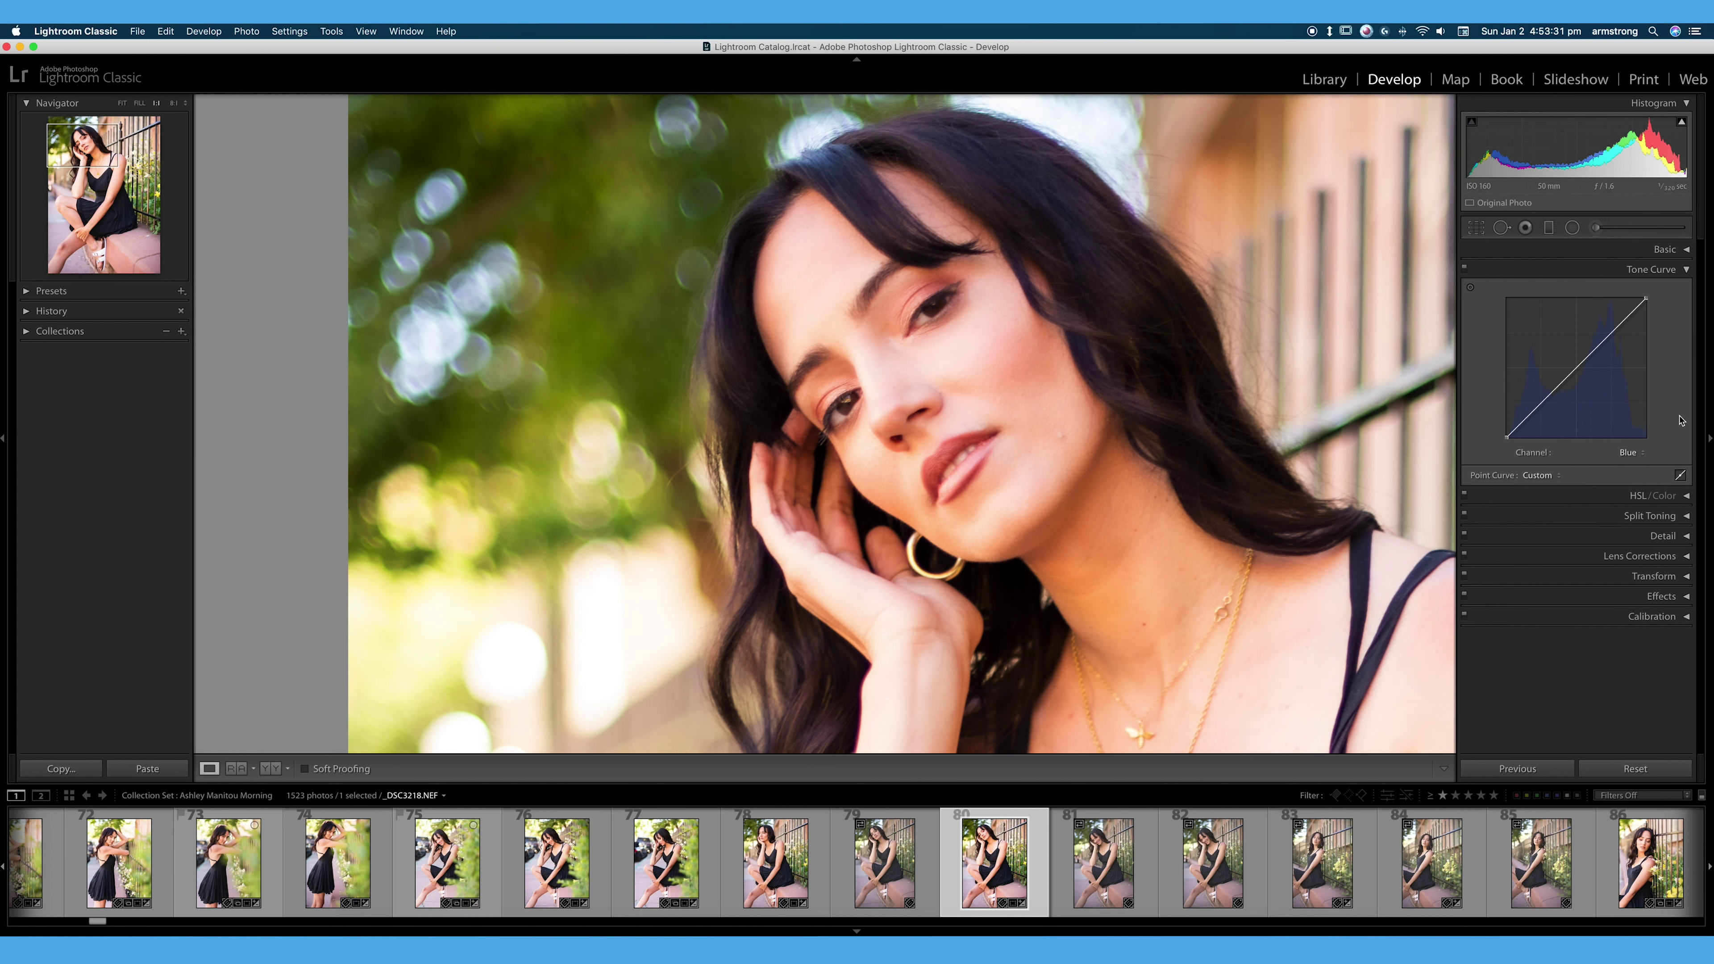
- Set the point curve channel back to RGB and return to the full photo
click(1630, 452)
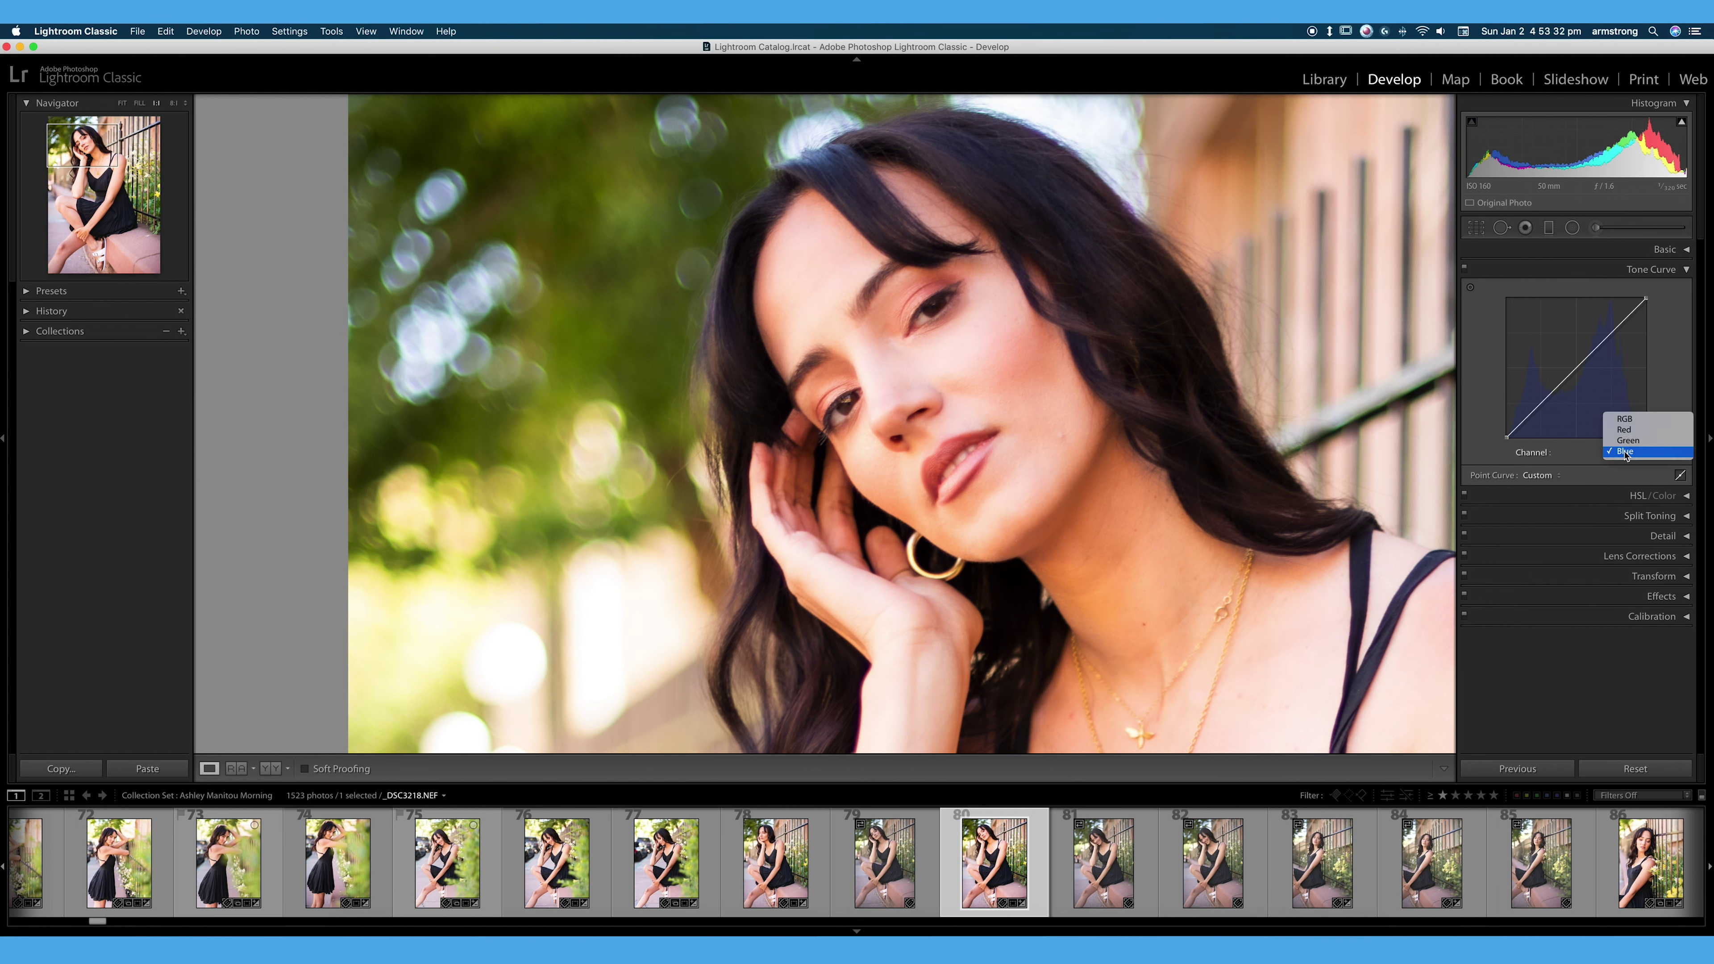
click(1630, 421)
click(1143, 378)
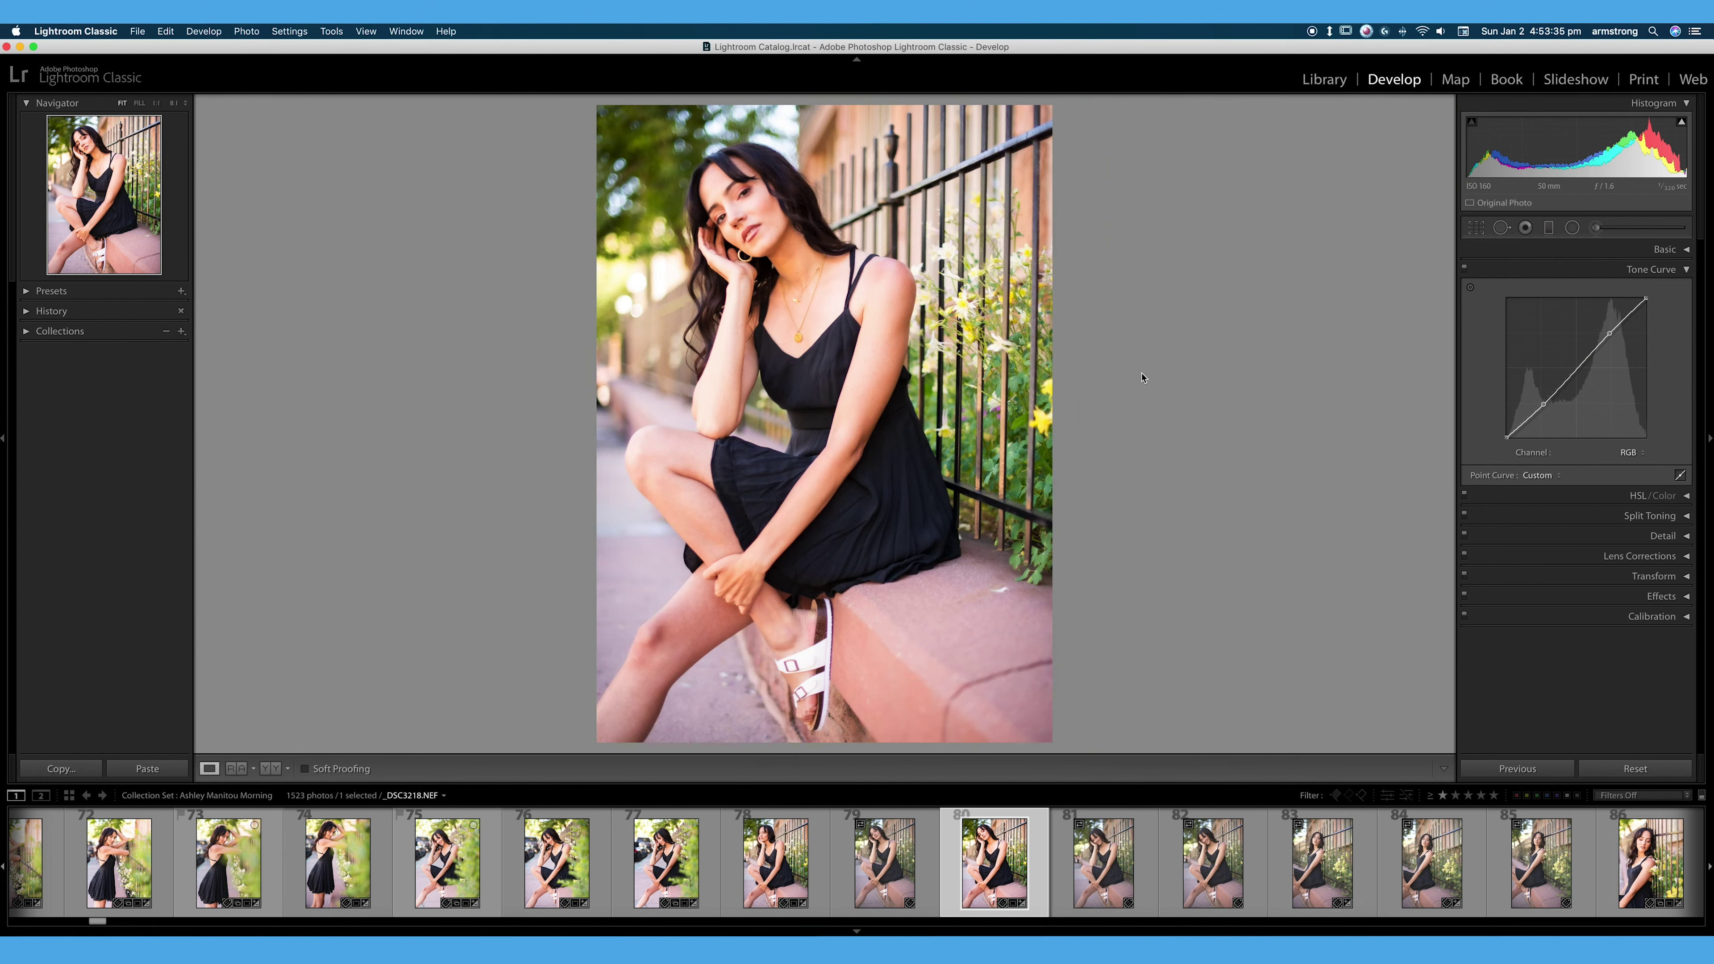
click(1630, 454)
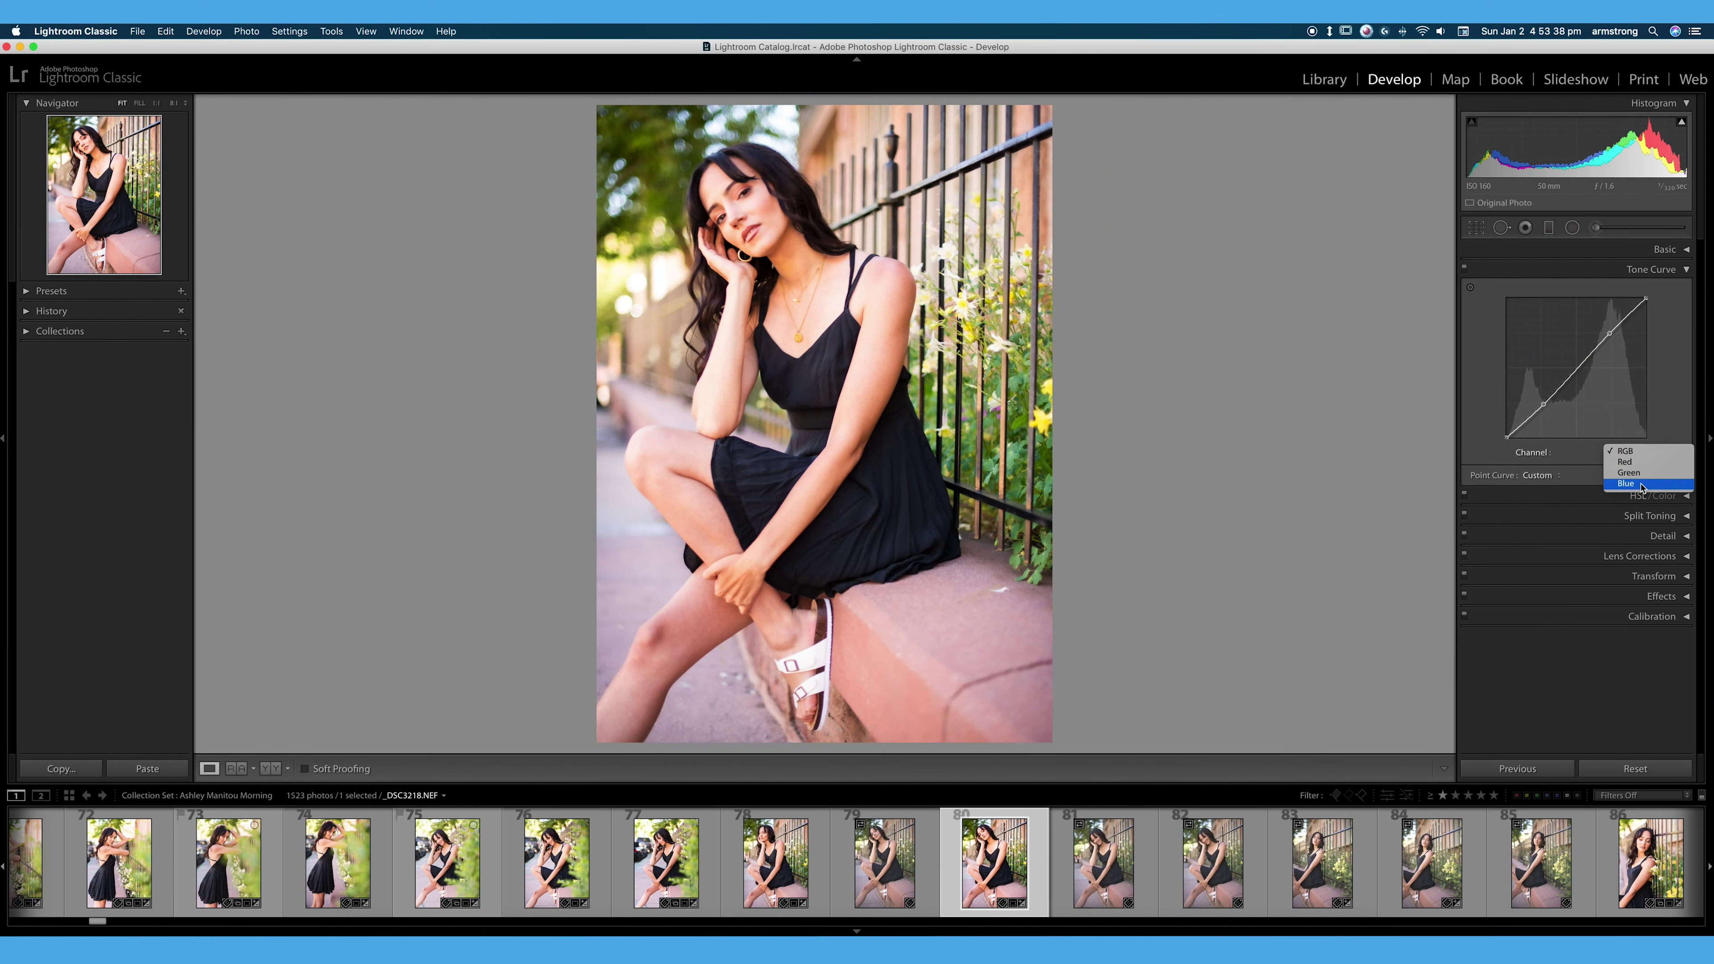
click(1700, 434)
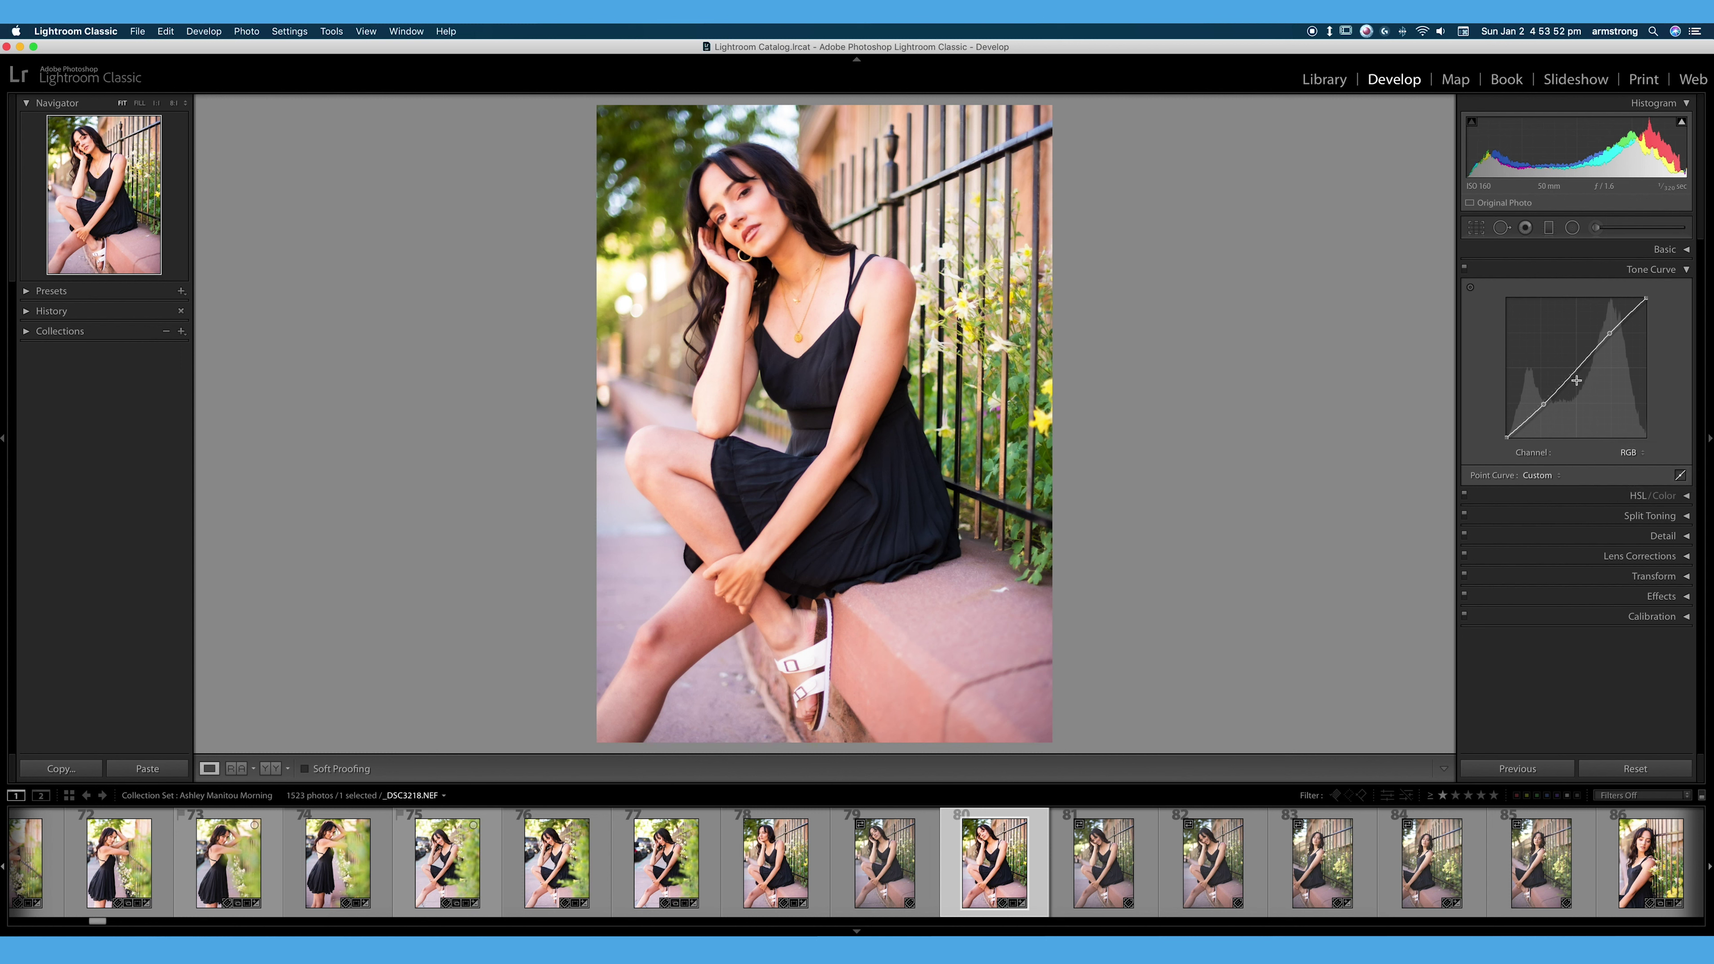
- Compare the portrait with and without the Tone Curve adjustments by turning them off and on repeatedly, leaving them enabled
click(1465, 271)
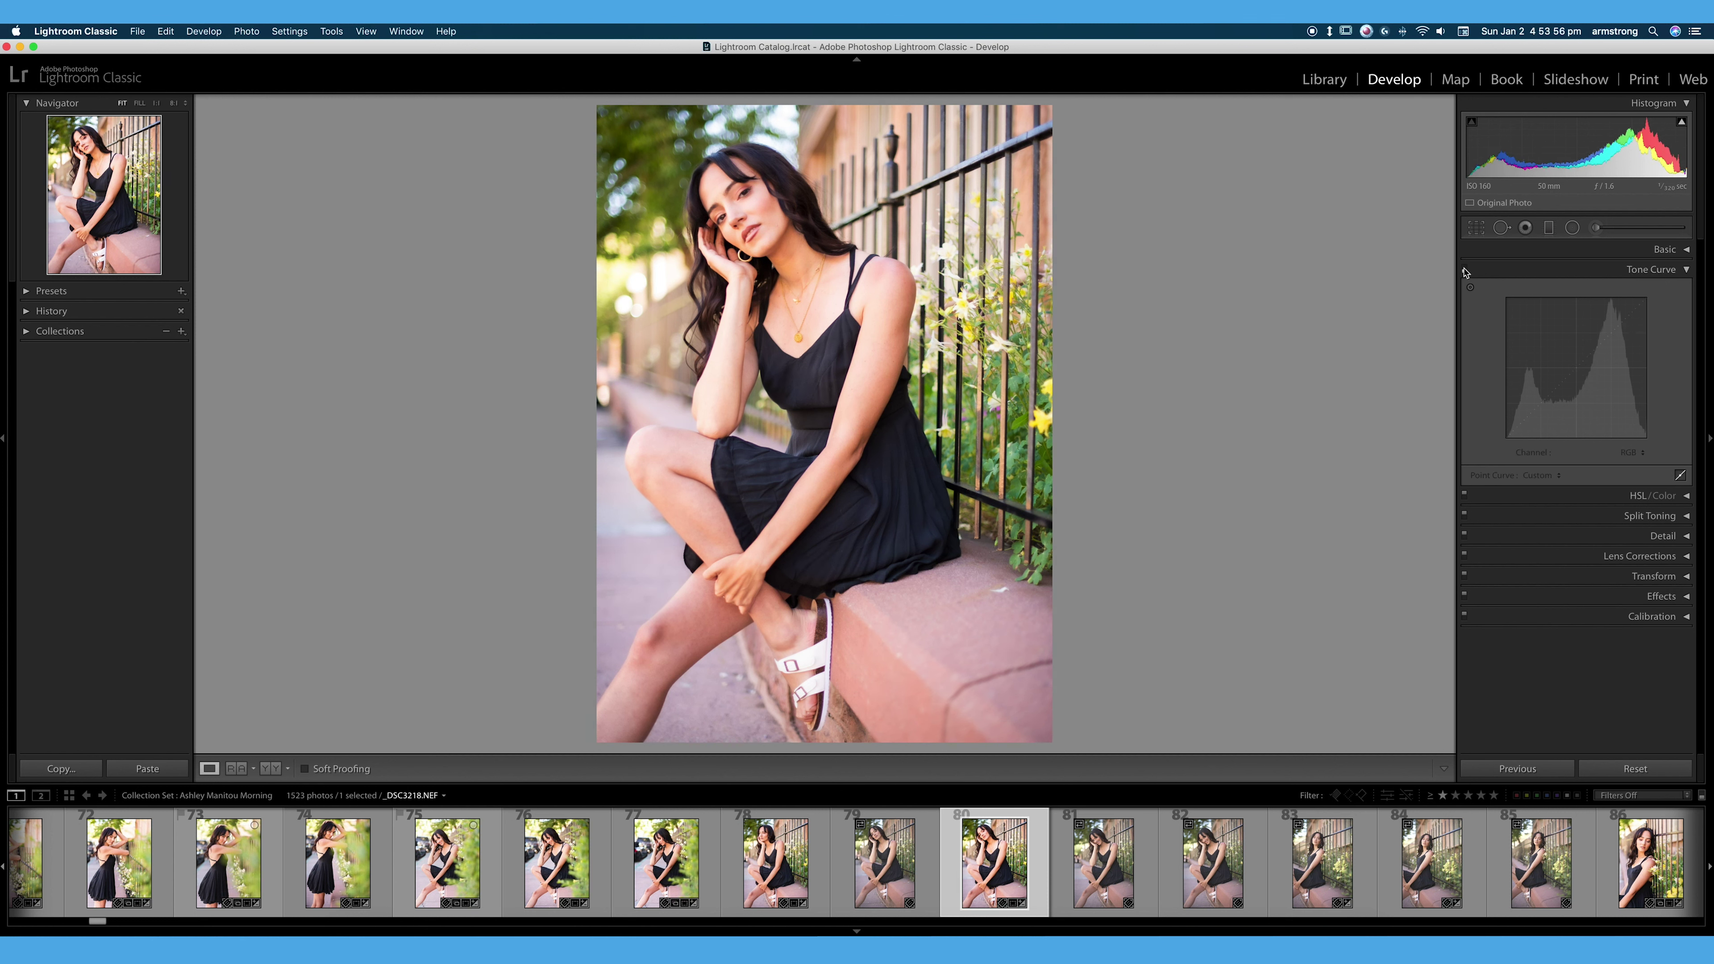
click(1466, 270)
click(1465, 270)
click(1466, 271)
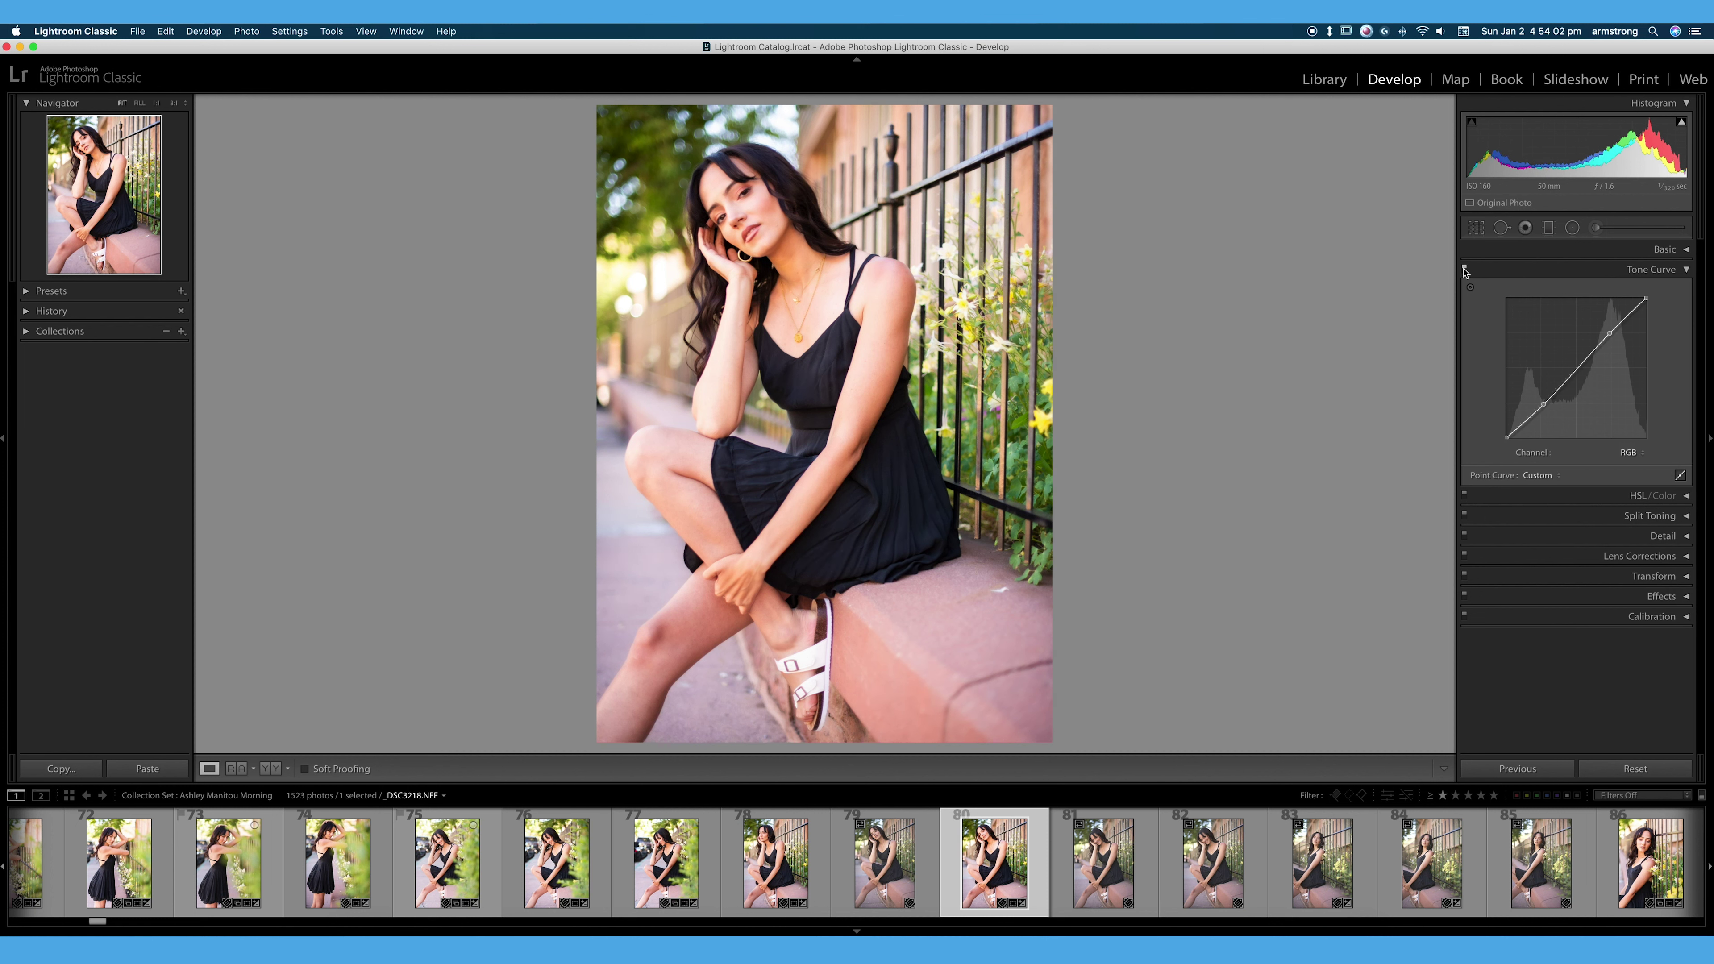
click(1465, 270)
click(1465, 270)
click(1465, 270)
key(backslash)
click(1465, 270)
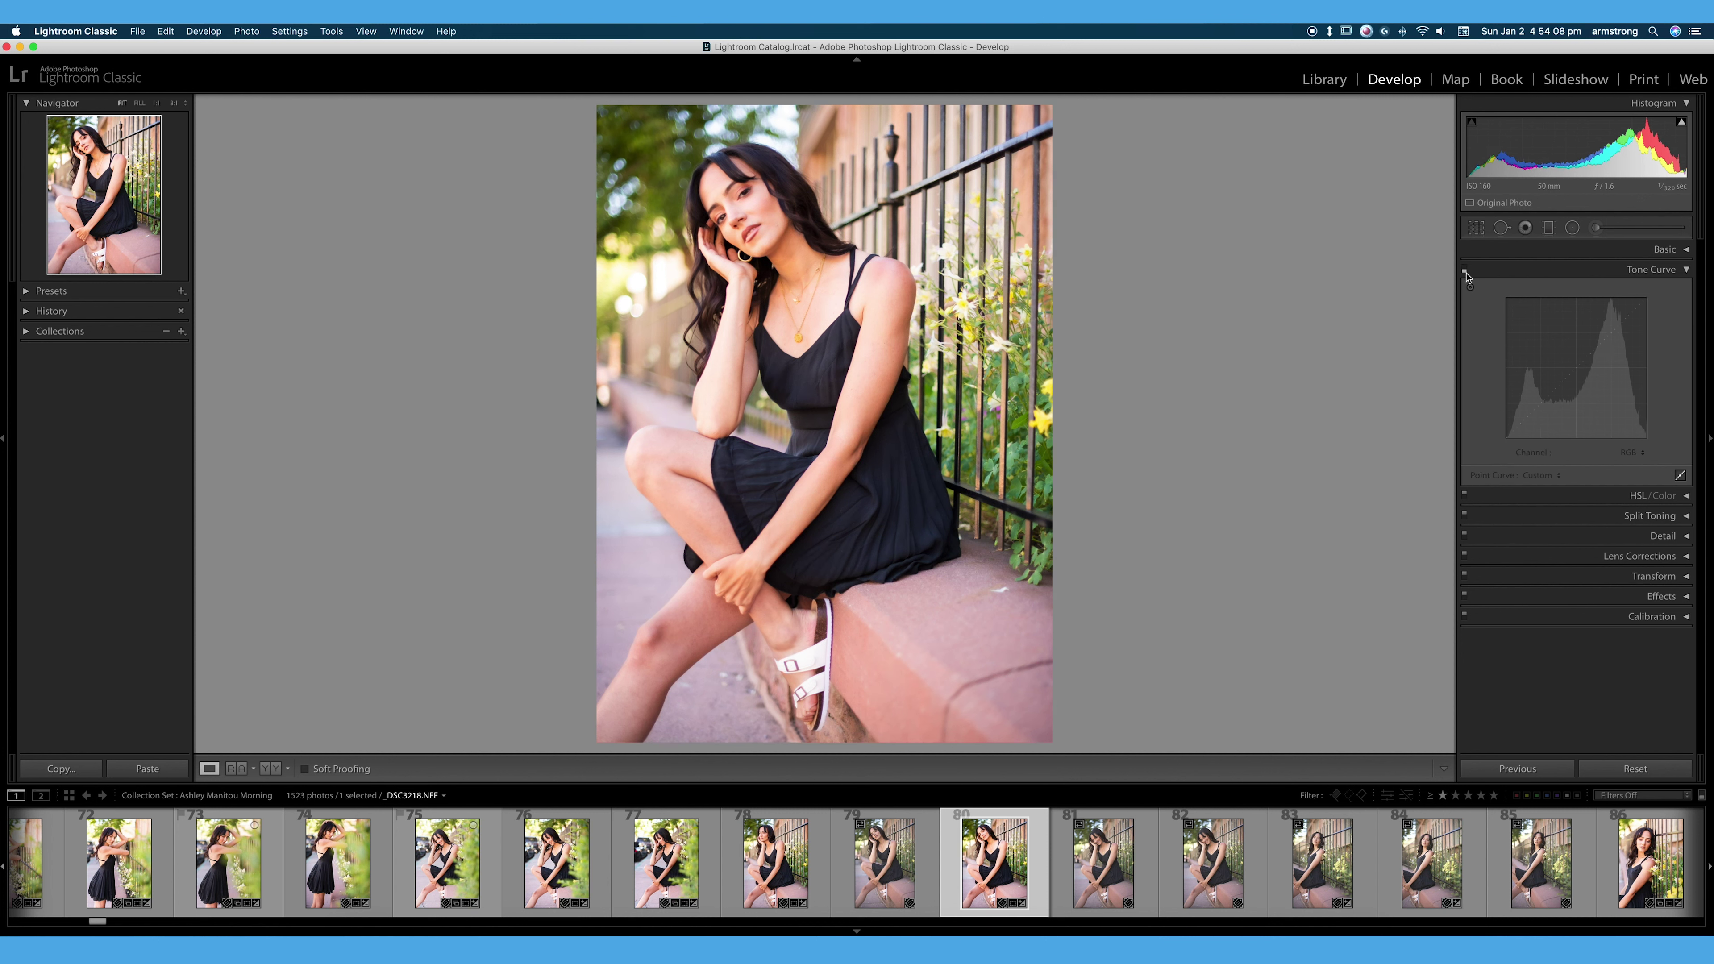
click(1465, 270)
click(1465, 270)
click(1465, 270)
click(1465, 270)
click(1465, 270)
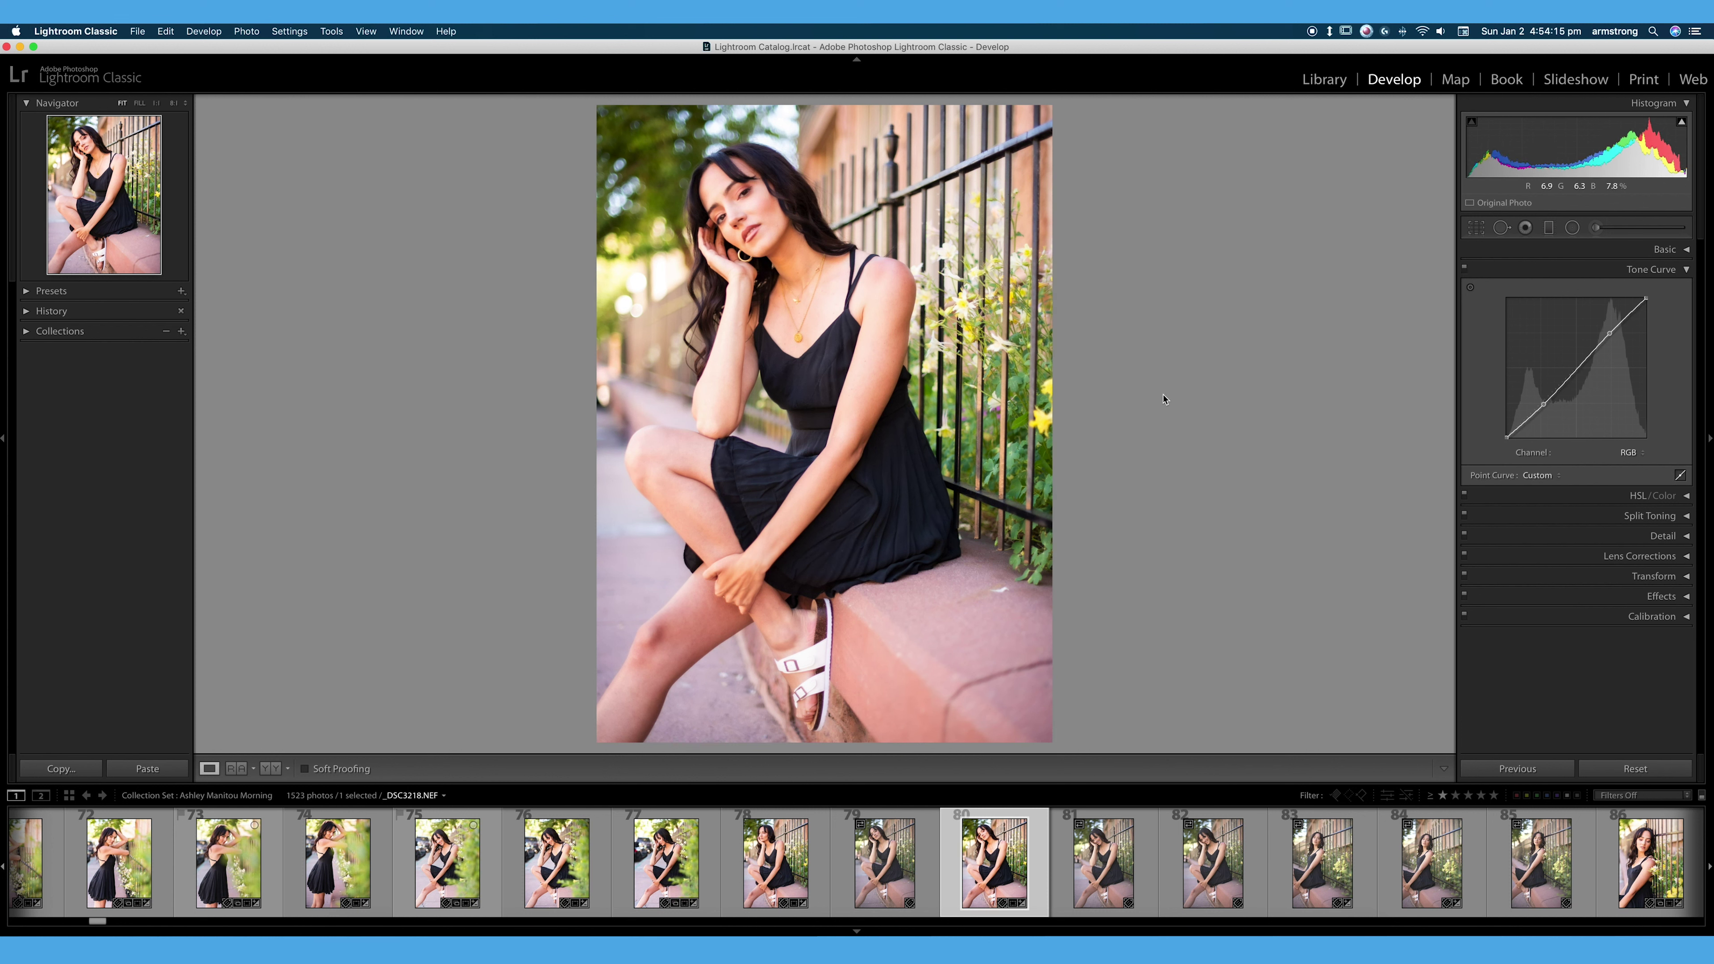